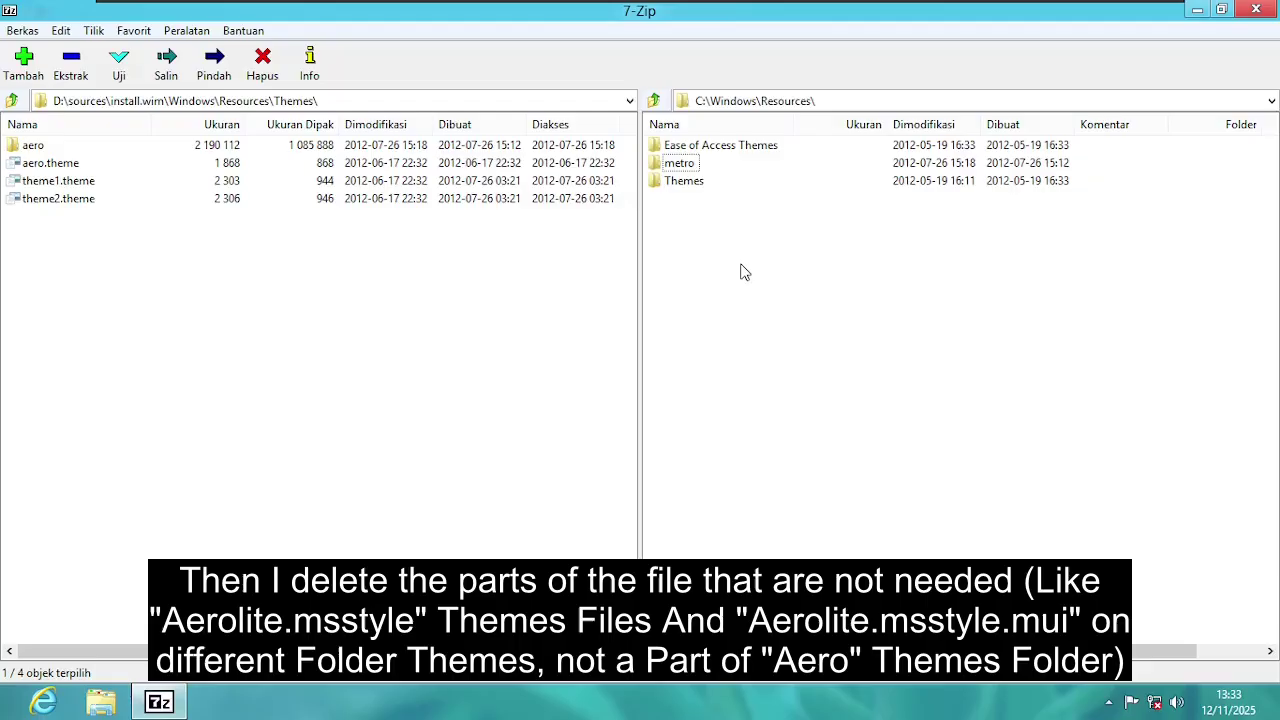
Step: Delete aerolite.msstyles from the metro folder in C:\Windows\Resources
{"action": "double_click", "coordinate": [679, 163]}
{"action": "left_click", "coordinate": [690, 199]}
{"action": "left_click", "coordinate": [262, 62]}
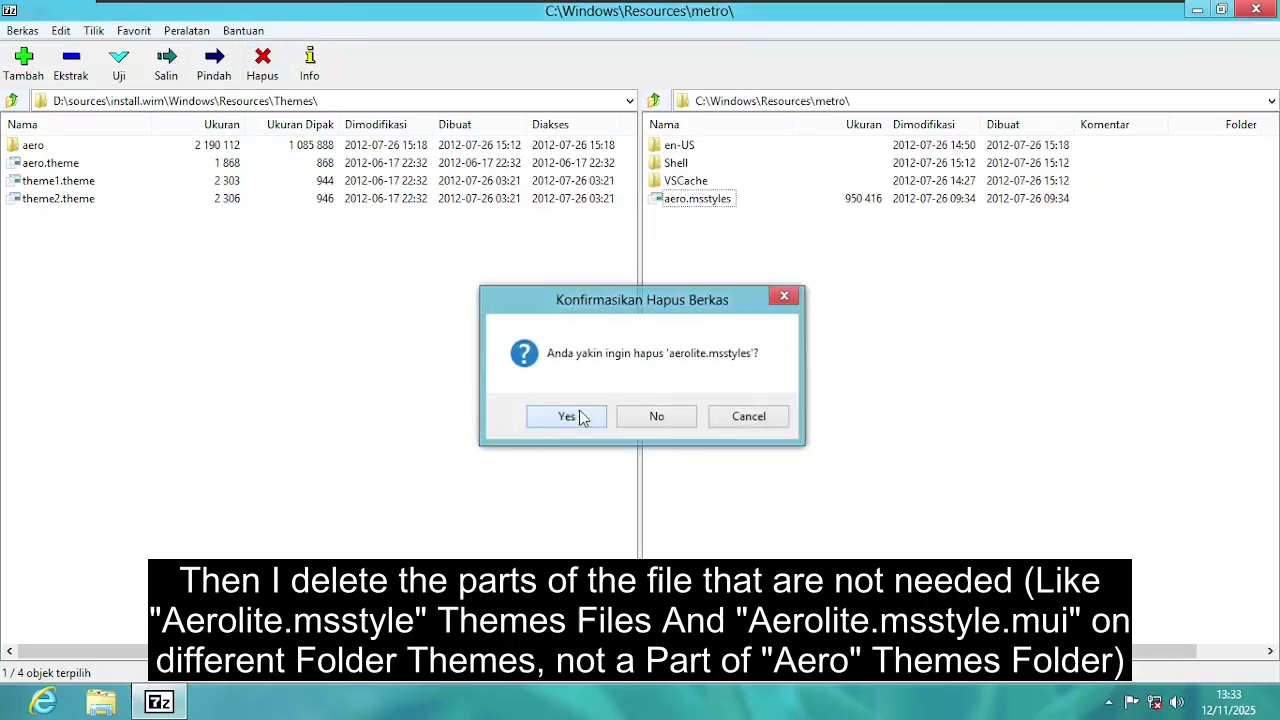
{"action": "left_click", "coordinate": [580, 416]}
Step: Delete aerolite.msstyles.mui from the metro folder's en-US subfolder
{"action": "double_click", "coordinate": [679, 145]}
{"action": "left_click", "coordinate": [705, 163]}
{"action": "left_click", "coordinate": [262, 62]}
{"action": "left_click", "coordinate": [570, 416]}
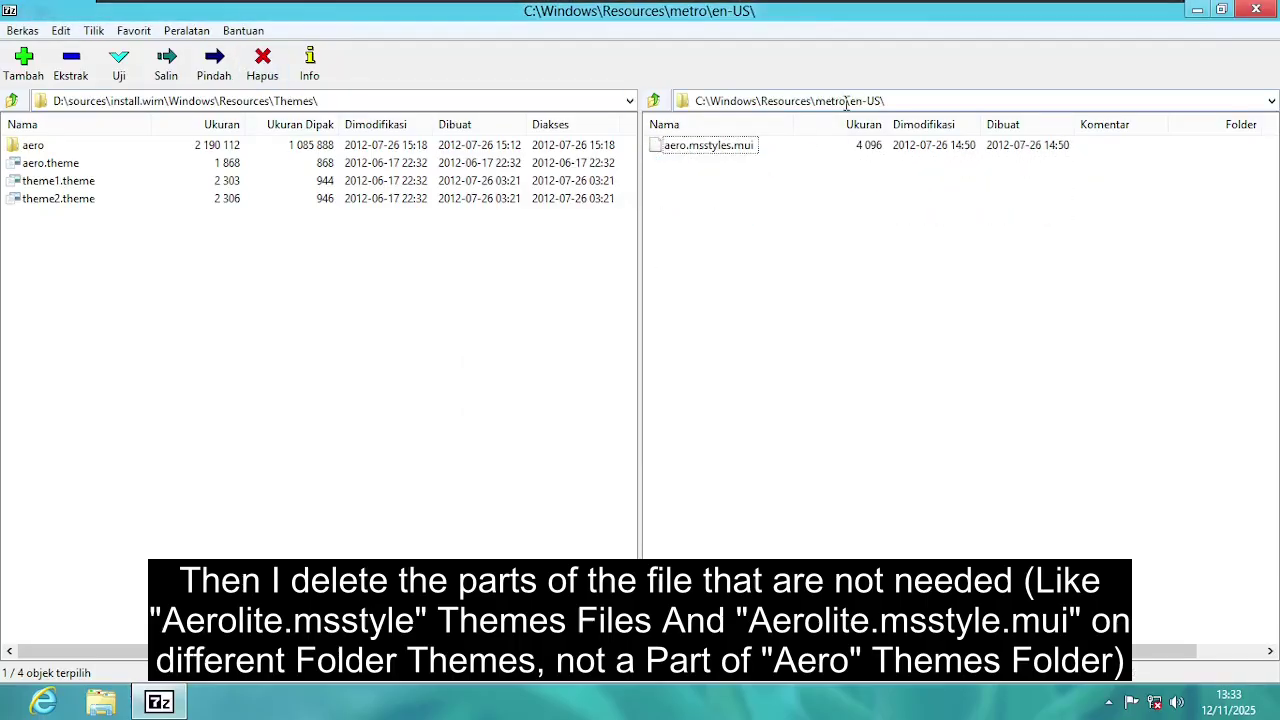
Step: Rename aero.msstyles.mui in metro\en-US to metro.msstyles.mui
{"action": "double_click", "coordinate": [846, 101]}
{"action": "right_click", "coordinate": [701, 146]}
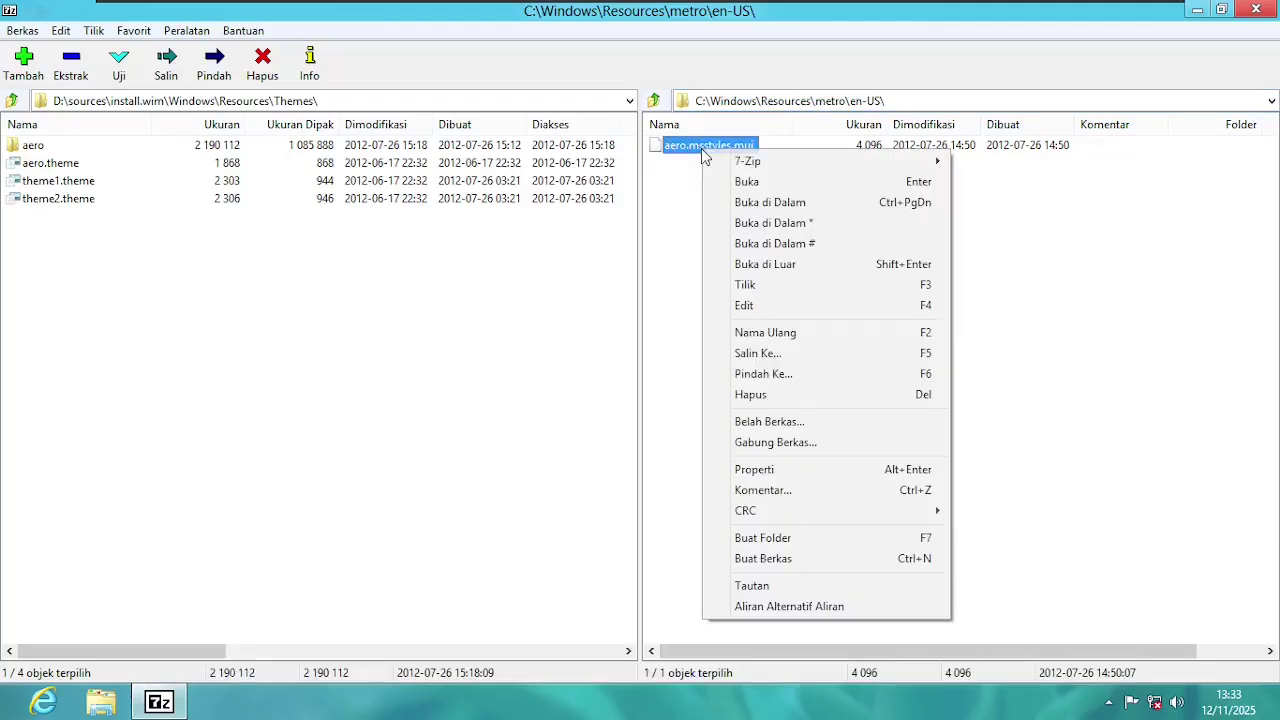
{"action": "key", "text": "F2"}
{"action": "left_click", "coordinate": [686, 146]}
{"action": "key", "text": "Return"}
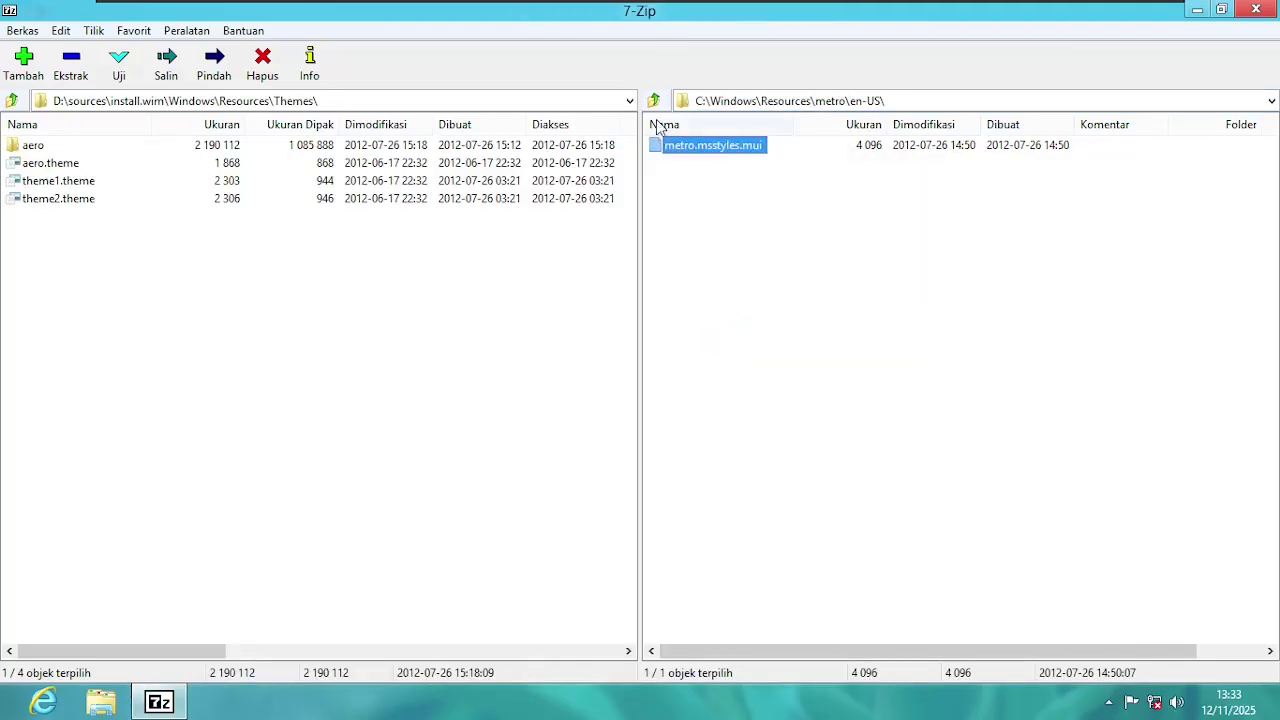
Step: Rename aero.msstyles in the metro folder to metro.msstyles and return to the Resources folder
{"action": "left_click", "coordinate": [653, 101]}
{"action": "right_click", "coordinate": [681, 200]}
{"action": "left_click", "coordinate": [722, 468]}
{"action": "double_click", "coordinate": [686, 205]}
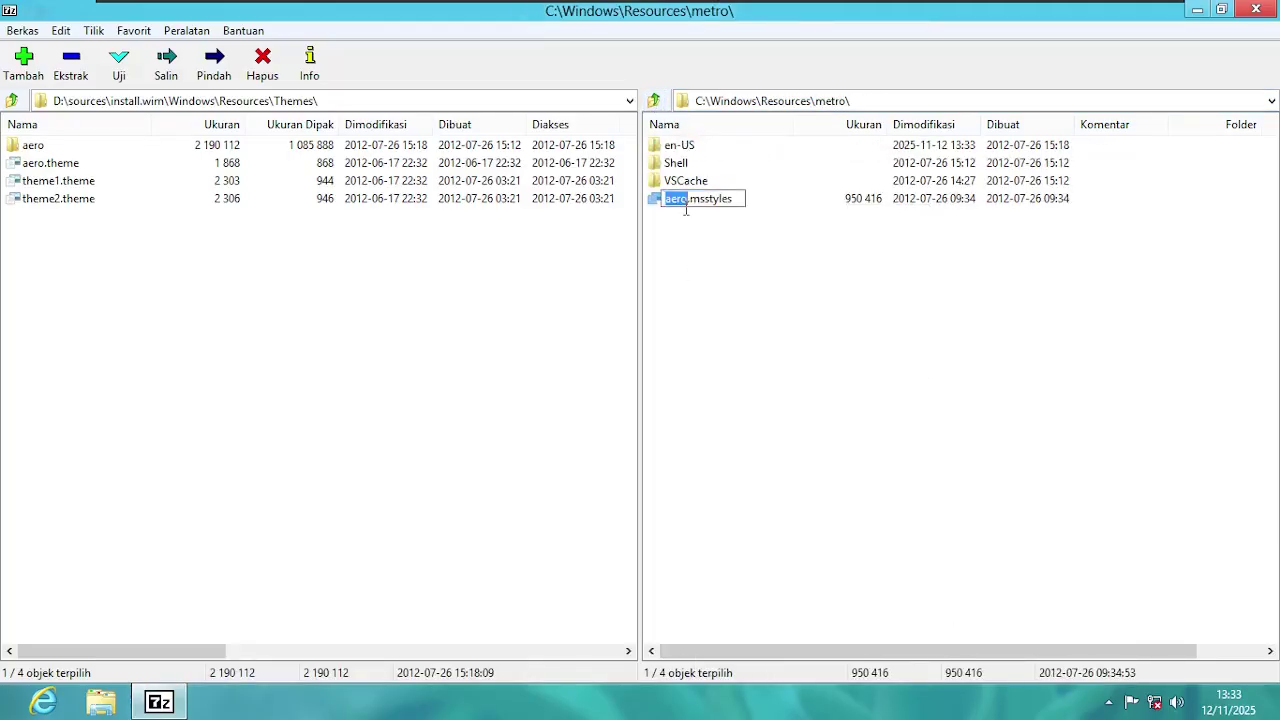
{"action": "key", "text": "Return"}
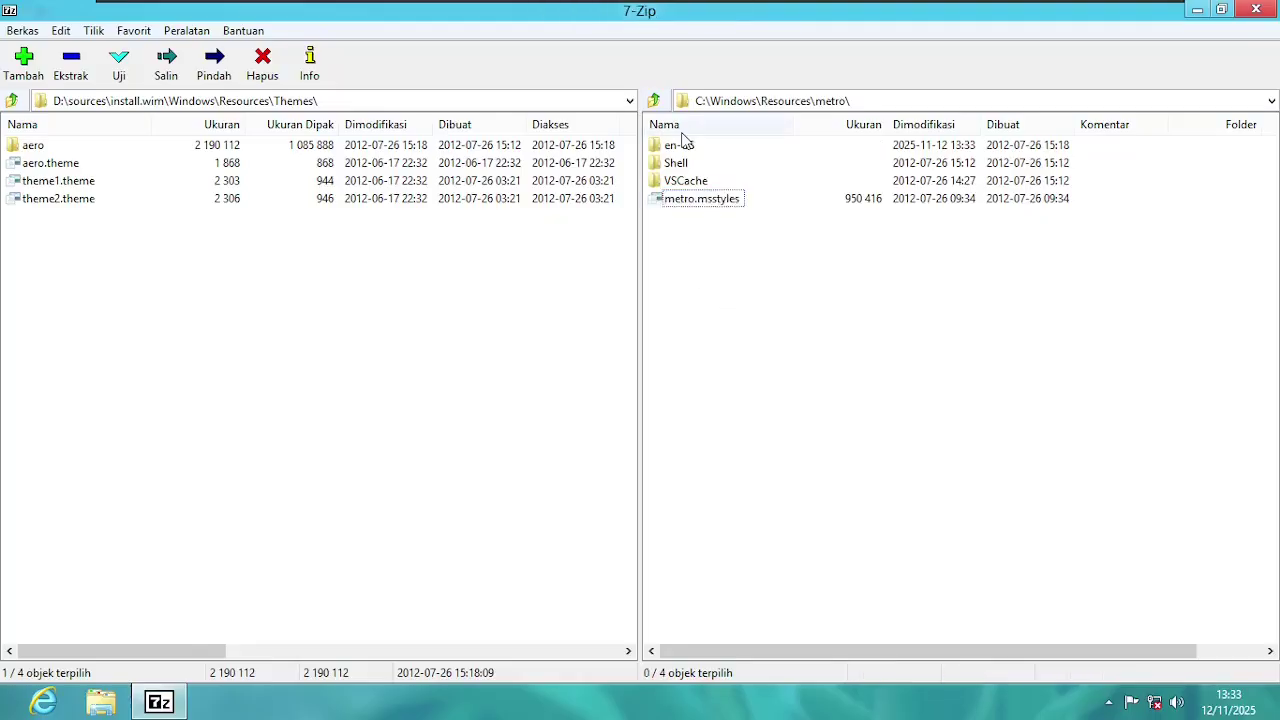
{"action": "left_click", "coordinate": [653, 101]}
Step: Leave the DVD contents and switch the virtual machine's CD/DVD drive to the 6.2.8305.0.fbl_core2_sfs ISO image
{"action": "left_click", "coordinate": [12, 100]}
{"action": "left_click", "coordinate": [12, 100]}
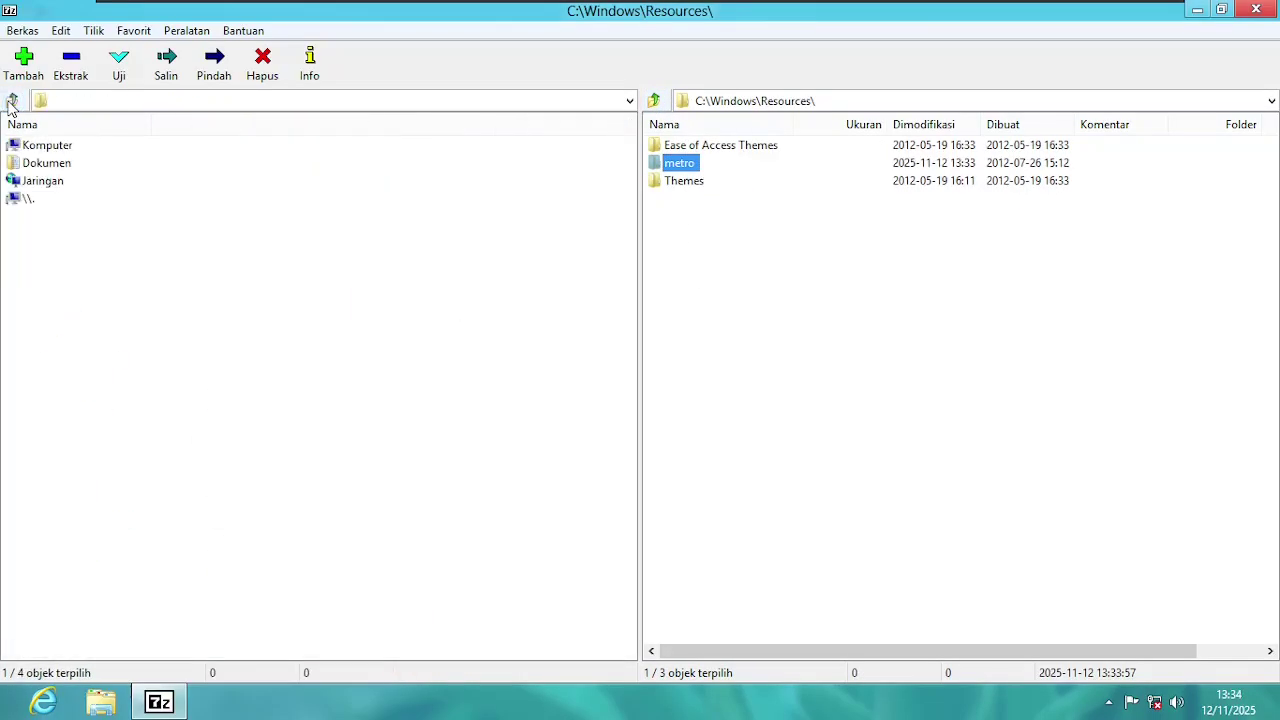
{"action": "left_click", "coordinate": [200, 12]}
{"action": "mouse_move", "coordinate": [220, 106]}
{"action": "mouse_move", "coordinate": [357, 126]}
{"action": "mouse_move", "coordinate": [590, 117]}
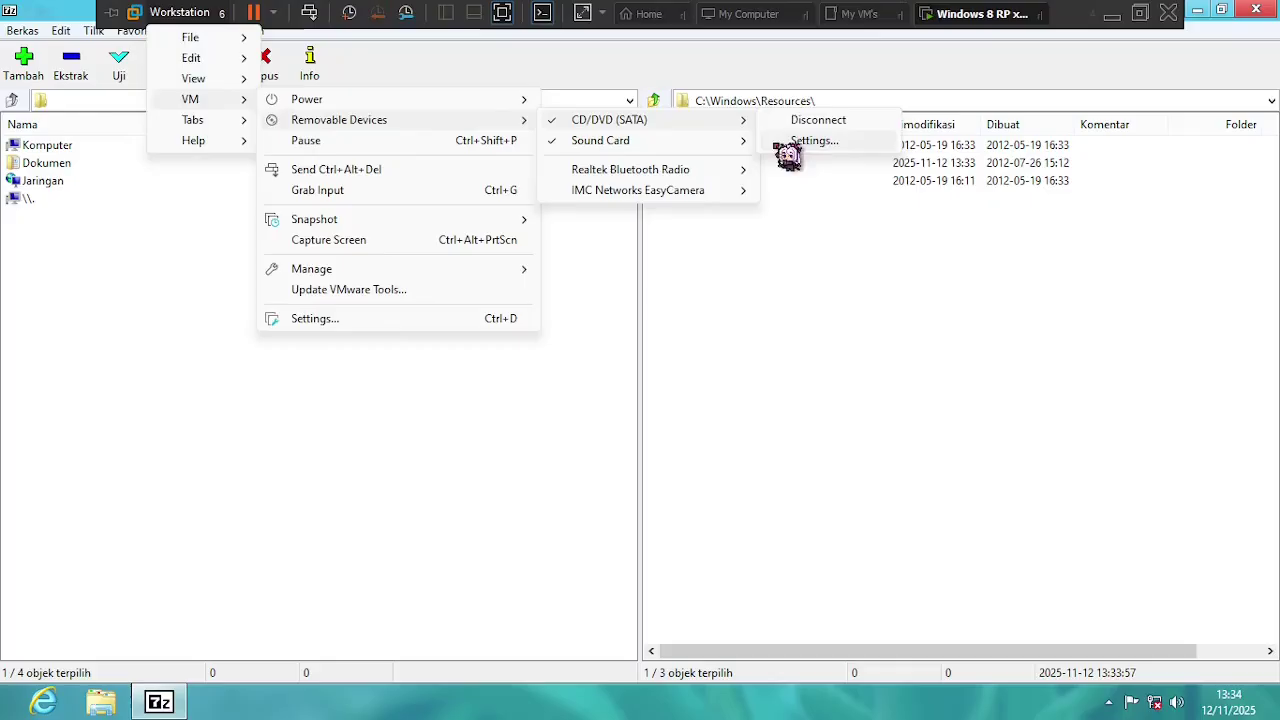
{"action": "left_click", "coordinate": [795, 143]}
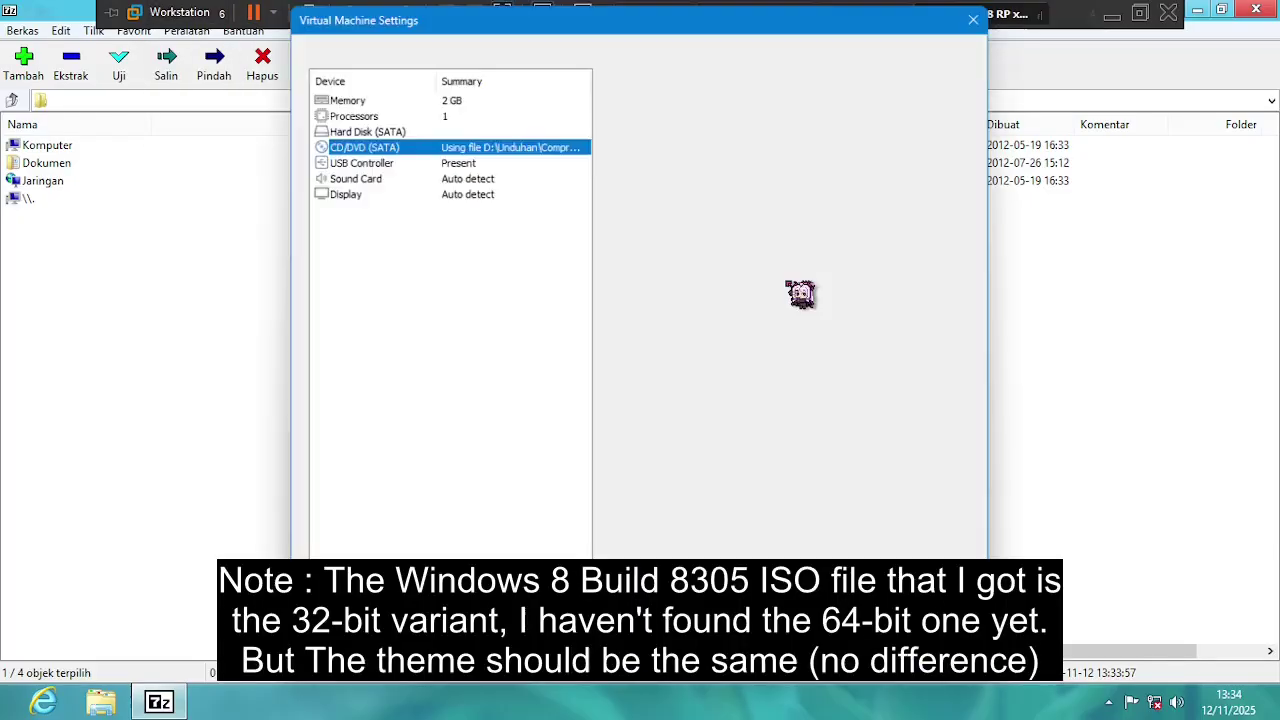
{"action": "left_click", "coordinate": [881, 226]}
{"action": "left_click", "coordinate": [845, 280]}
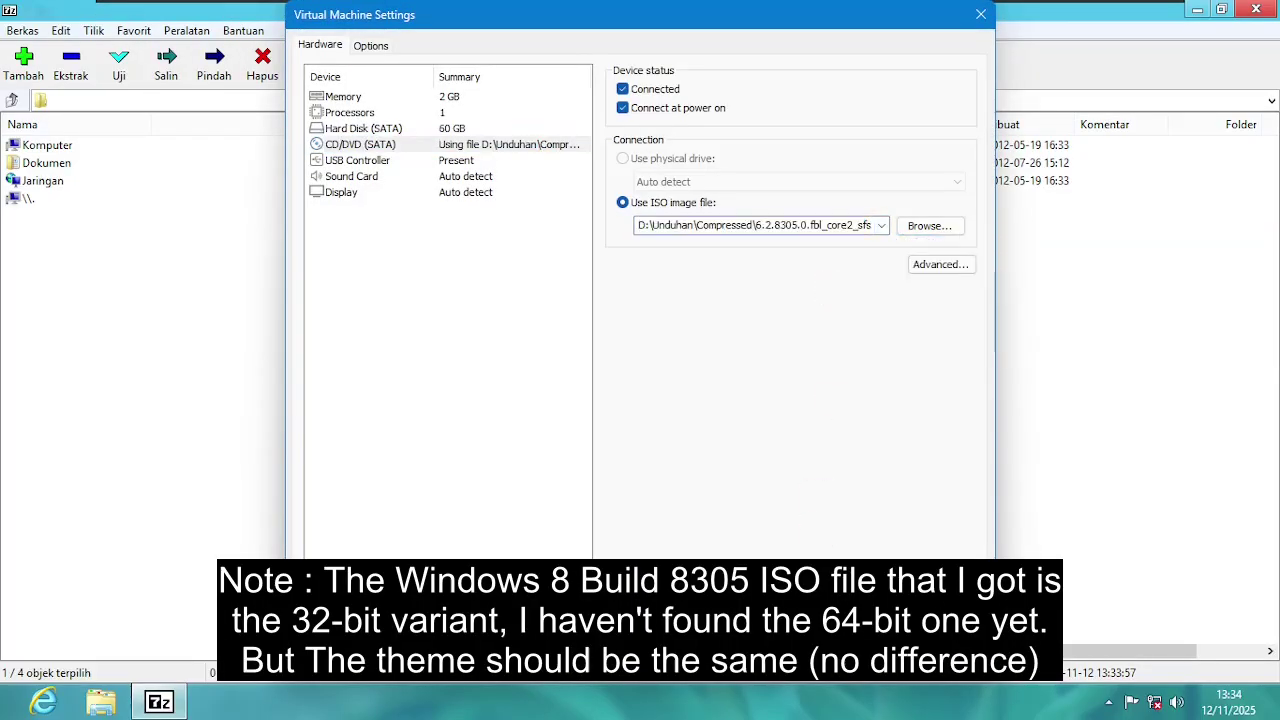
{"action": "key", "text": "Return"}
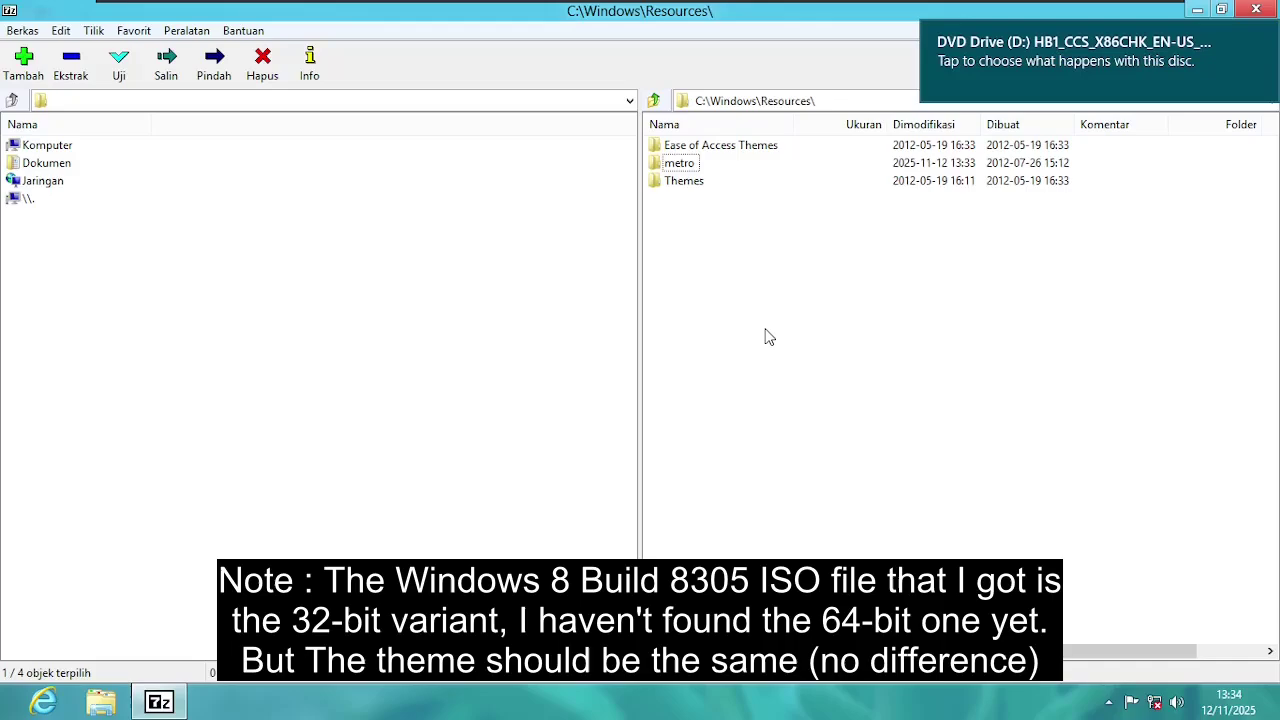
Step: Open install.wim from the sources folder of DVD drive D:
{"action": "double_click", "coordinate": [55, 148]}
{"action": "double_click", "coordinate": [45, 162]}
{"action": "double_click", "coordinate": [40, 180]}
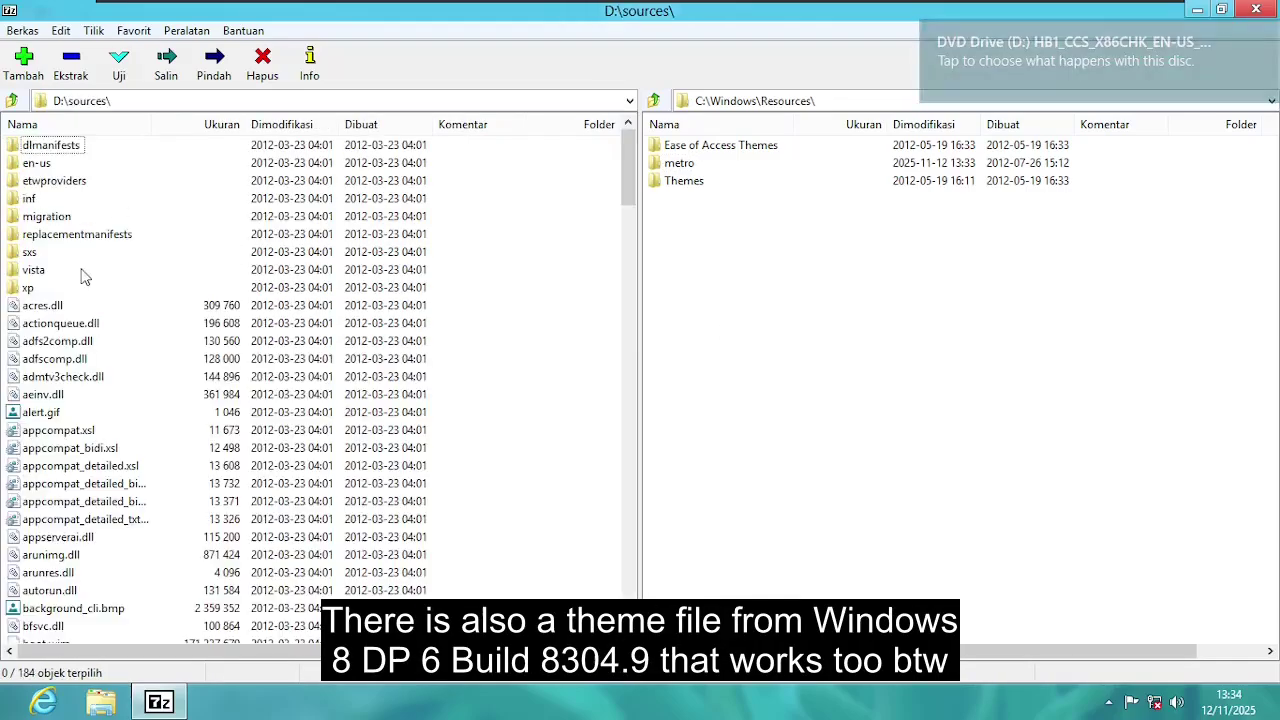
{"action": "scroll", "coordinate": [88, 348], "scroll_direction": "down", "scroll_amount": 10}
{"action": "scroll", "coordinate": [88, 348], "scroll_direction": "down", "scroll_amount": 8}
{"action": "double_click", "coordinate": [60, 383]}
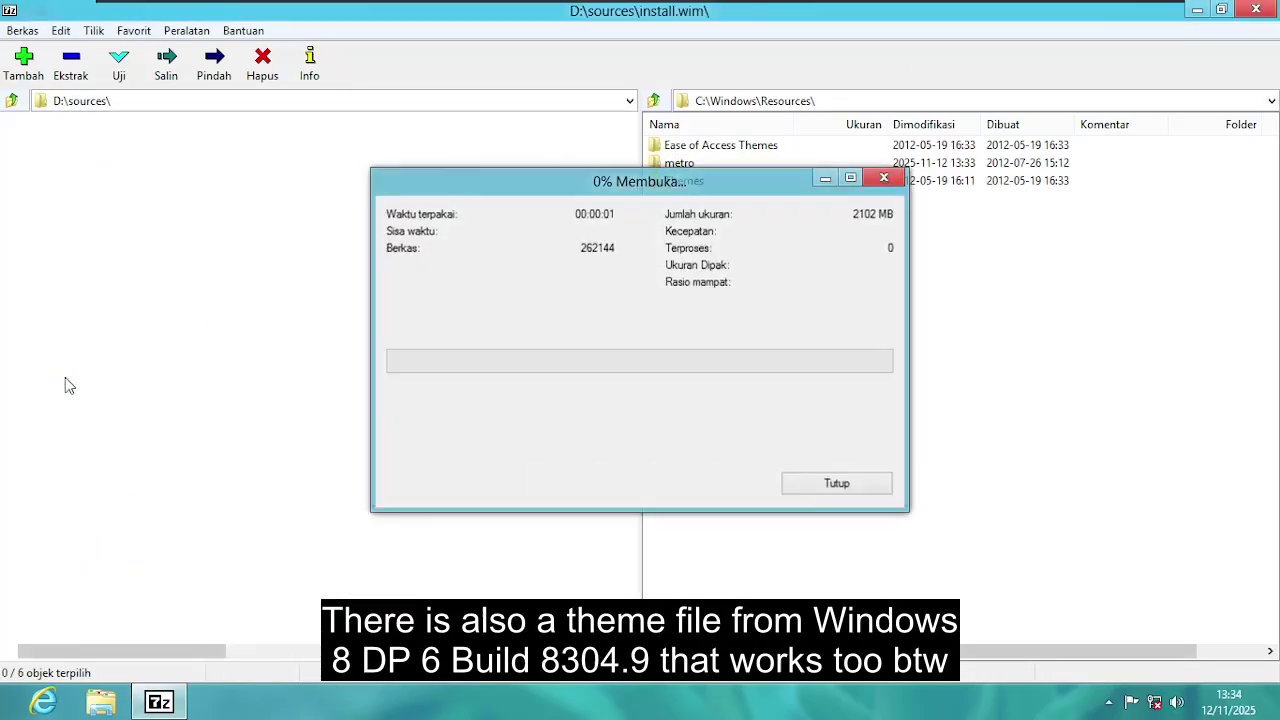
Step: Copy the aero folder from Windows\Resources\Themes in image 1 of install.wim to C:\Windows\Resources
{"action": "double_click", "coordinate": [27, 148]}
{"action": "double_click", "coordinate": [42, 251]}
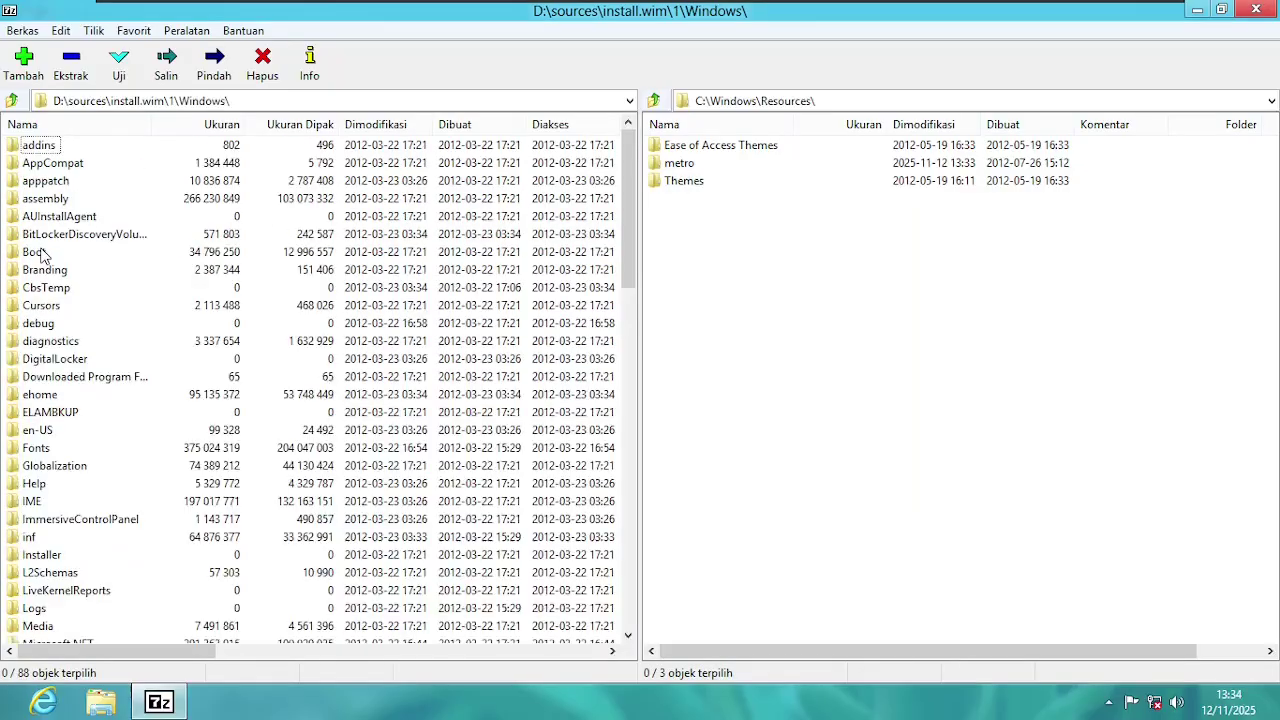
{"action": "scroll", "coordinate": [50, 400], "scroll_direction": "down", "scroll_amount": 6}
{"action": "left_click", "coordinate": [47, 485]}
{"action": "double_click", "coordinate": [47, 485]}
{"action": "double_click", "coordinate": [40, 162]}
{"action": "left_click", "coordinate": [33, 145]}
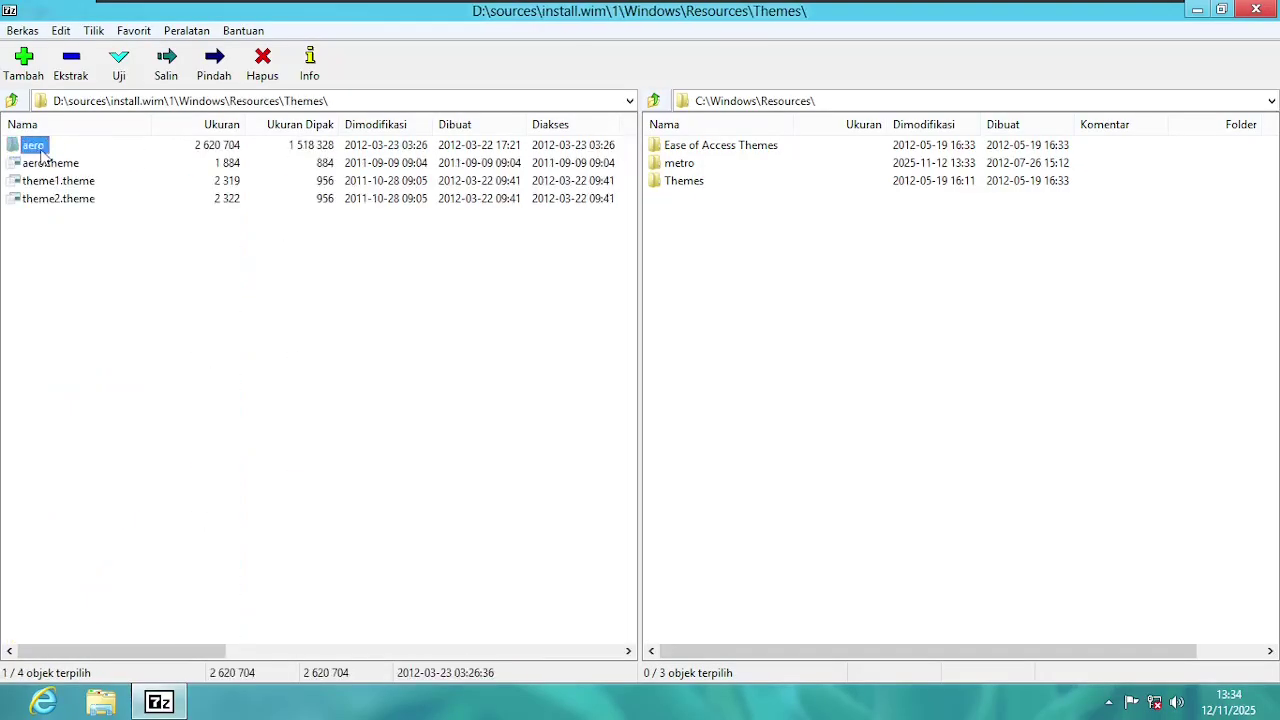
{"action": "left_click", "coordinate": [166, 62]}
{"action": "left_click", "coordinate": [709, 454]}
Step: Rename the copied aero folder in C:\Windows\Resources to aerocp
{"action": "left_click", "coordinate": [688, 148]}
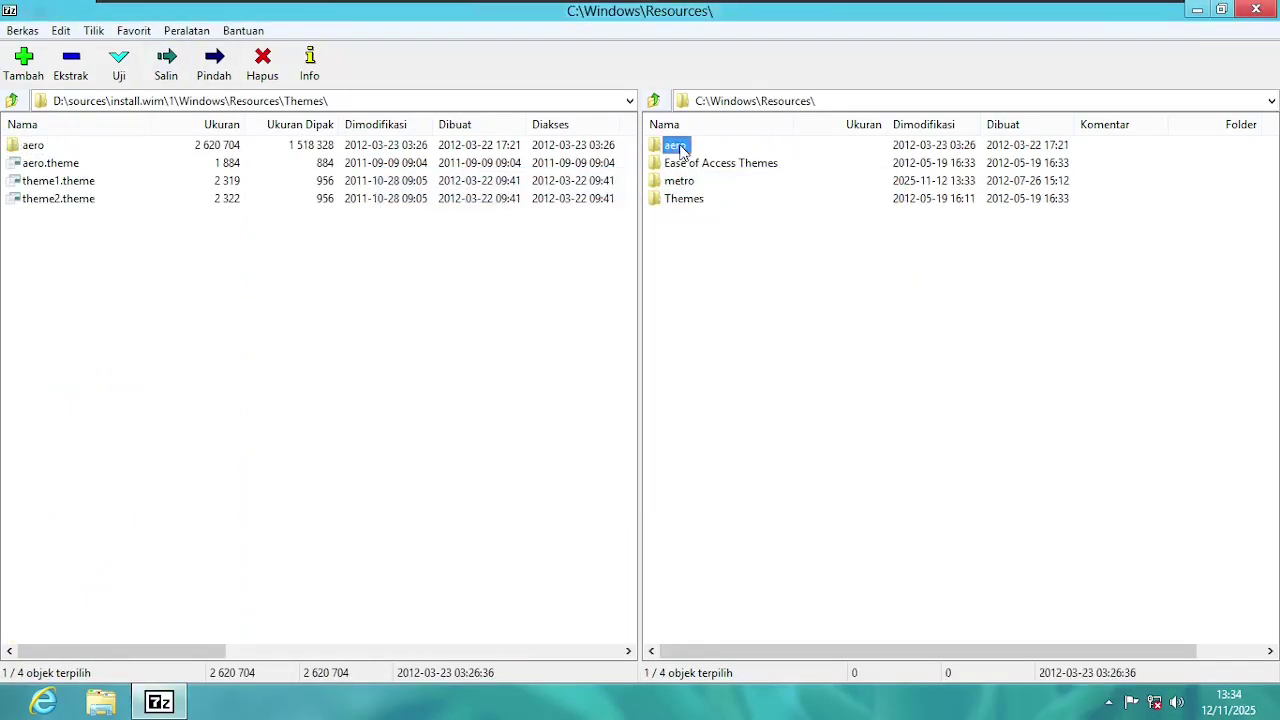
{"action": "right_click", "coordinate": [680, 147]}
{"action": "left_click", "coordinate": [710, 327]}
{"action": "key", "text": "Return"}
Step: Delete aerolite.msstyles from the aerocp folder
{"action": "key", "text": "Return"}
{"action": "left_click", "coordinate": [690, 234]}
{"action": "left_click", "coordinate": [262, 62]}
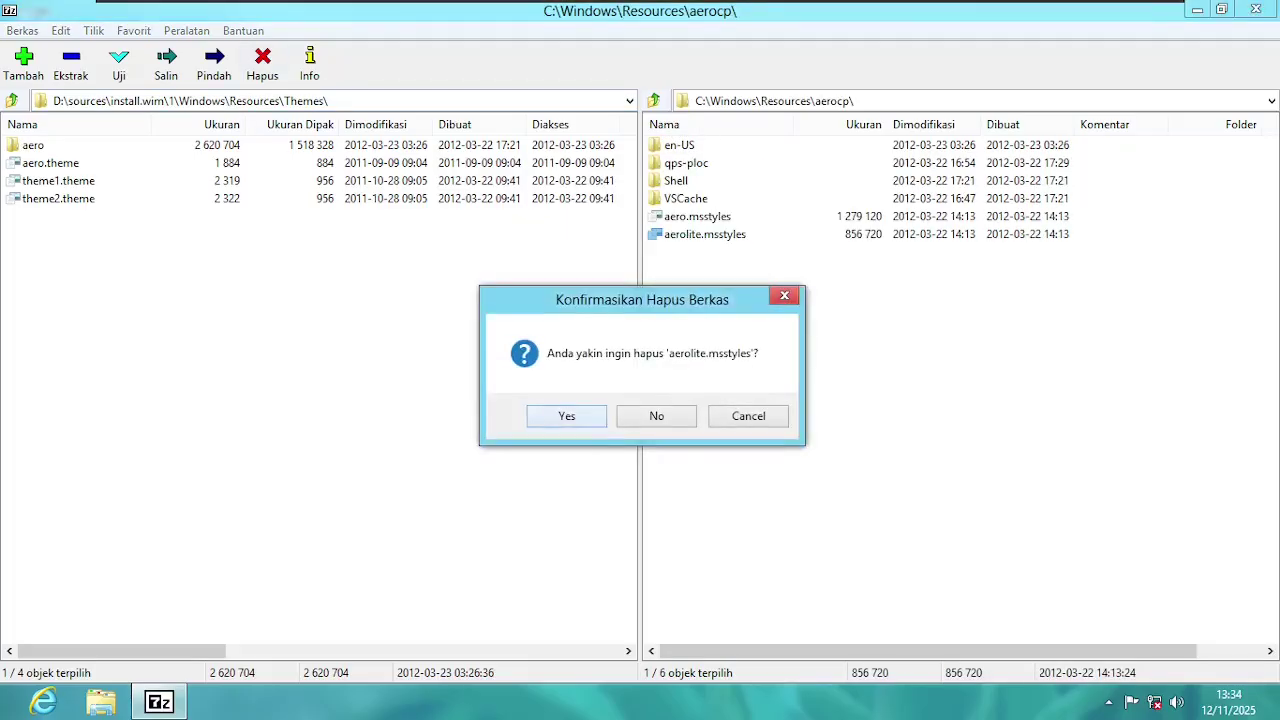
{"action": "key", "text": "Return"}
Step: Rename the aero.msstyles file in the aerocp folder
{"action": "right_click", "coordinate": [715, 226]}
{"action": "left_click", "coordinate": [940, 400]}
{"action": "left_click_drag", "start_coordinate": [666, 218], "coordinate": [688, 224]}
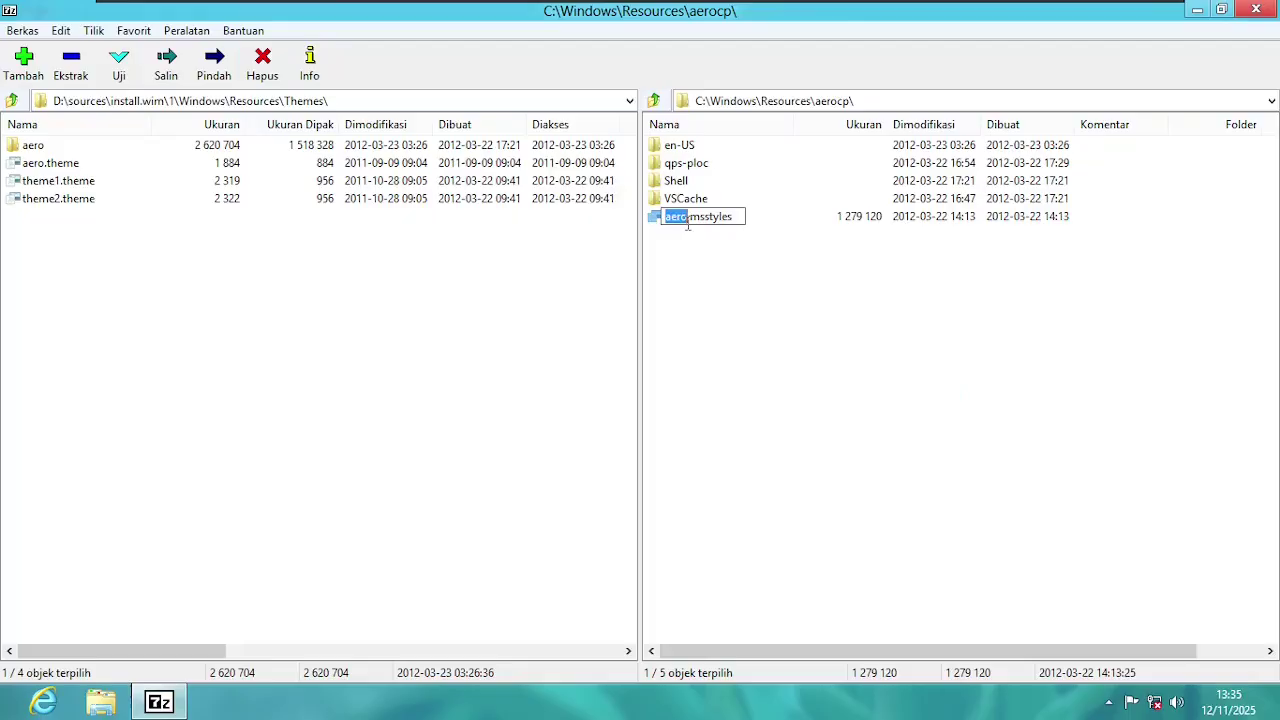
{"action": "key", "text": "Return"}
Step: Delete aerolite.msstyles.mui from the aerocp folder's en-US subfolder
{"action": "double_click", "coordinate": [680, 145]}
{"action": "left_click", "coordinate": [688, 163]}
{"action": "key", "text": "Delete"}
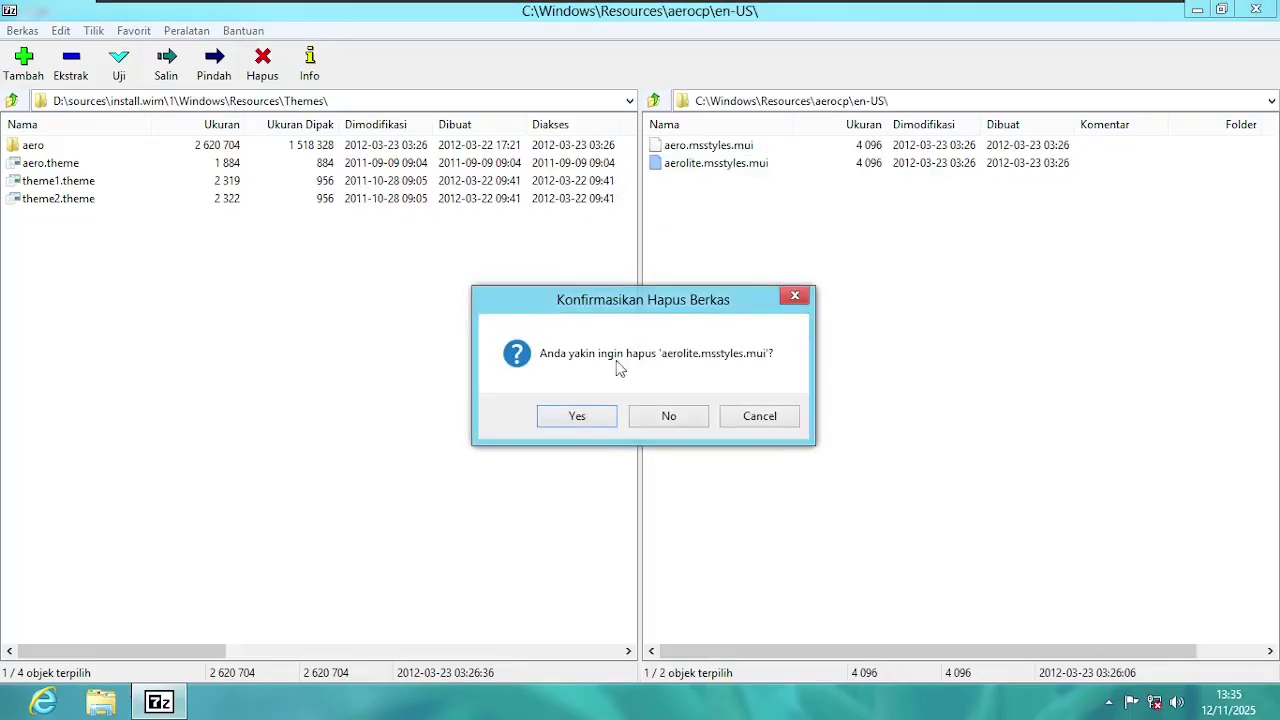
{"action": "key", "text": "Return"}
Step: Rename aero.msstyles.mui in aerocp\en-US to aerolite.msstyles.mui and return to the Resources folder
{"action": "right_click", "coordinate": [705, 152]}
{"action": "left_click", "coordinate": [731, 331]}
{"action": "left_click_drag", "start_coordinate": [665, 147], "coordinate": [684, 155]}
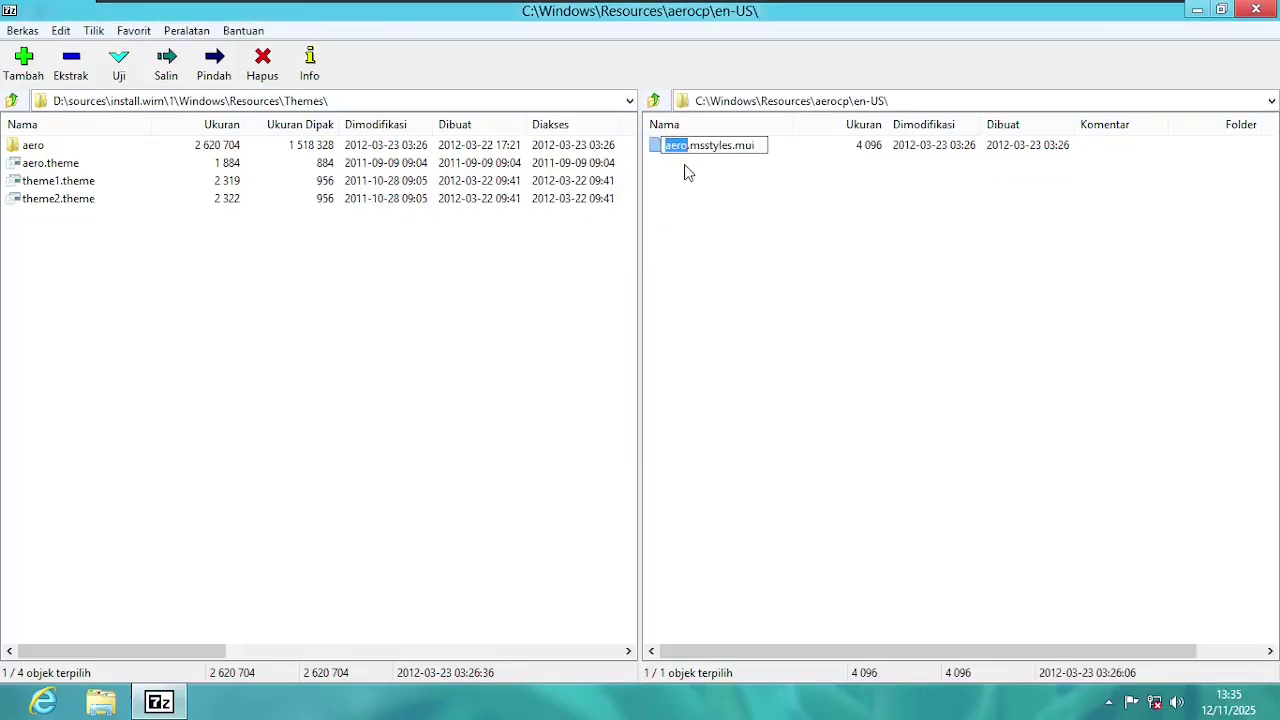
{"action": "type", "text": "aerolite"}
{"action": "key", "text": "Return"}
{"action": "left_click", "coordinate": [653, 100]}
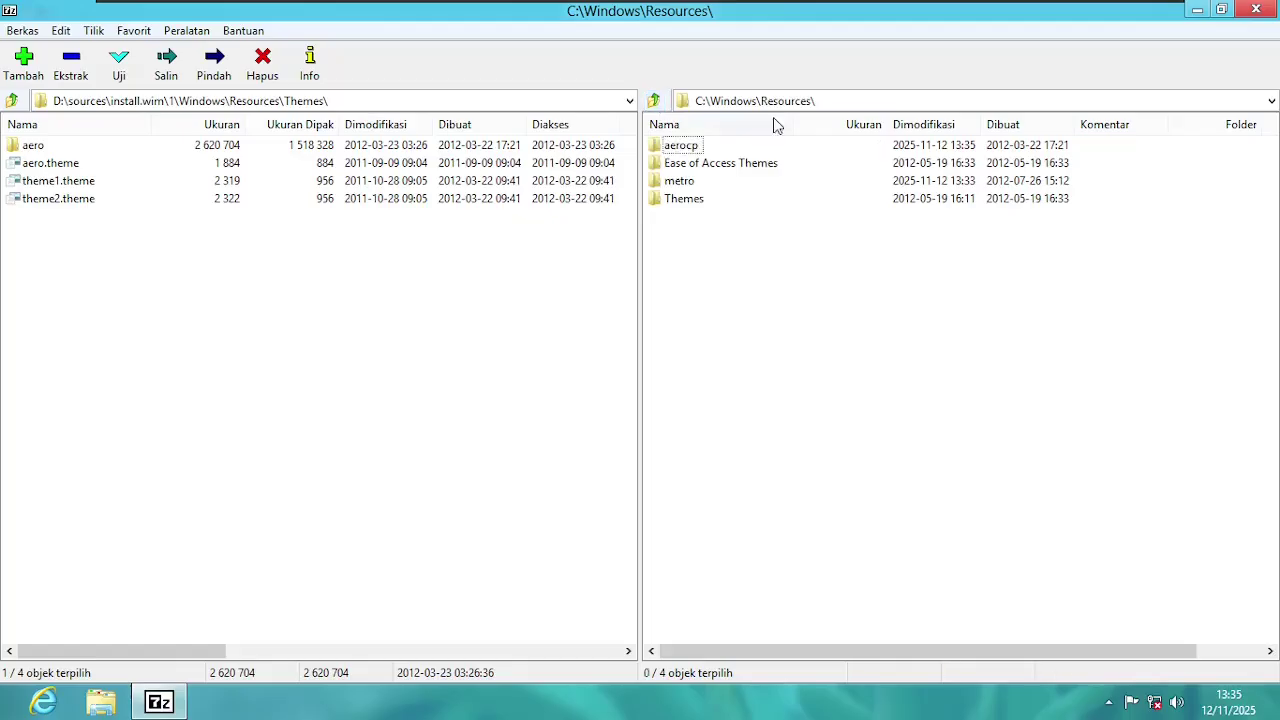
Step: Switch the file pane showing the install.wim contents to C:\Windows\Resources by reusing the other pane's path
{"action": "left_click", "coordinate": [829, 100]}
{"action": "key", "text": "ctrl+c"}
{"action": "left_click", "coordinate": [551, 100]}
{"action": "key", "text": "ctrl+v"}
{"action": "key", "text": "Return"}
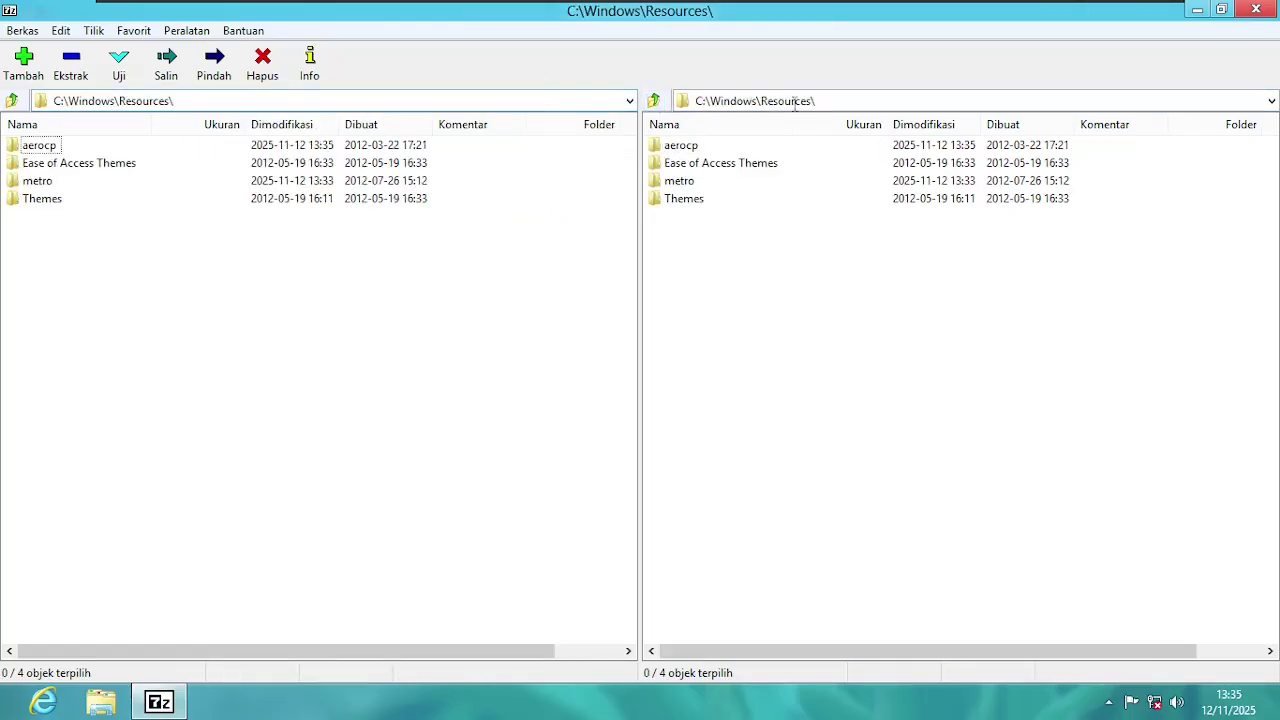
Step: Open C:\Windows\Resources\Themes in the second file pane as the destination folder
{"action": "left_click", "coordinate": [653, 100]}
{"action": "left_click", "coordinate": [653, 100]}
{"action": "left_click", "coordinate": [653, 100]}
{"action": "double_click", "coordinate": [672, 150]}
{"action": "double_click", "coordinate": [683, 264]}
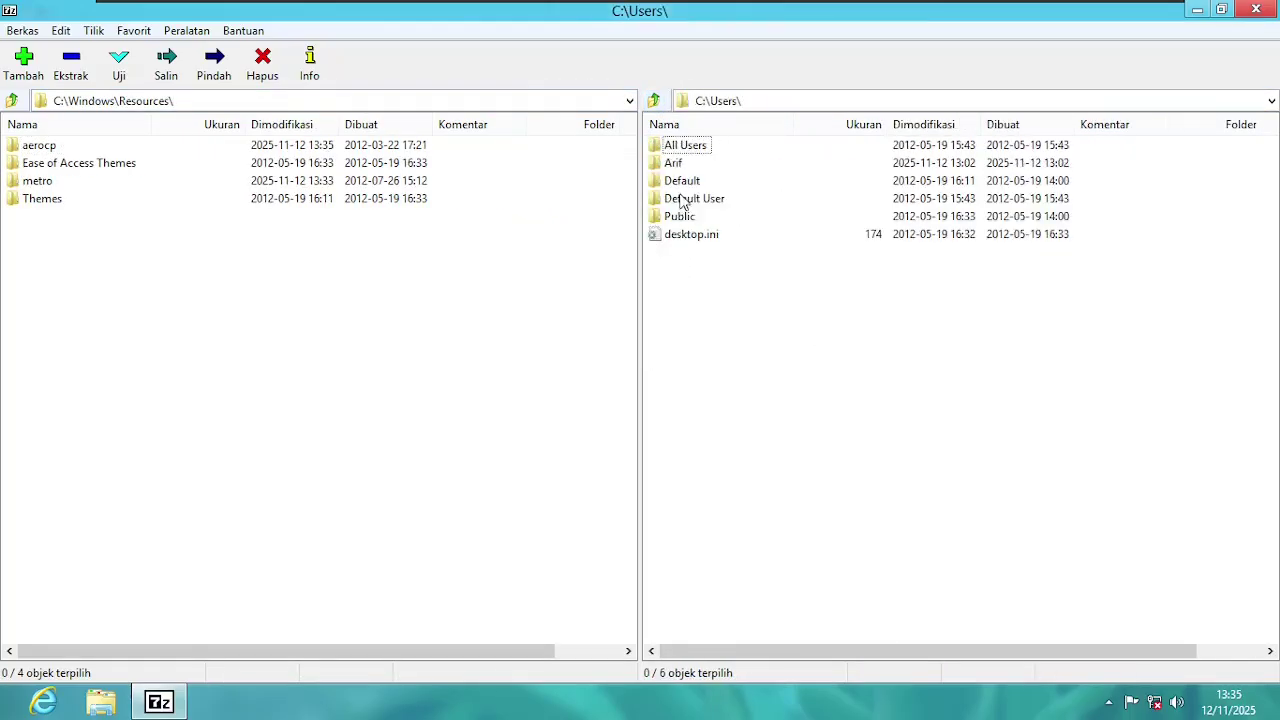
{"action": "left_click", "coordinate": [655, 102]}
{"action": "double_click", "coordinate": [683, 286]}
{"action": "scroll", "coordinate": [698, 358], "scroll_direction": "down", "scroll_amount": 4}
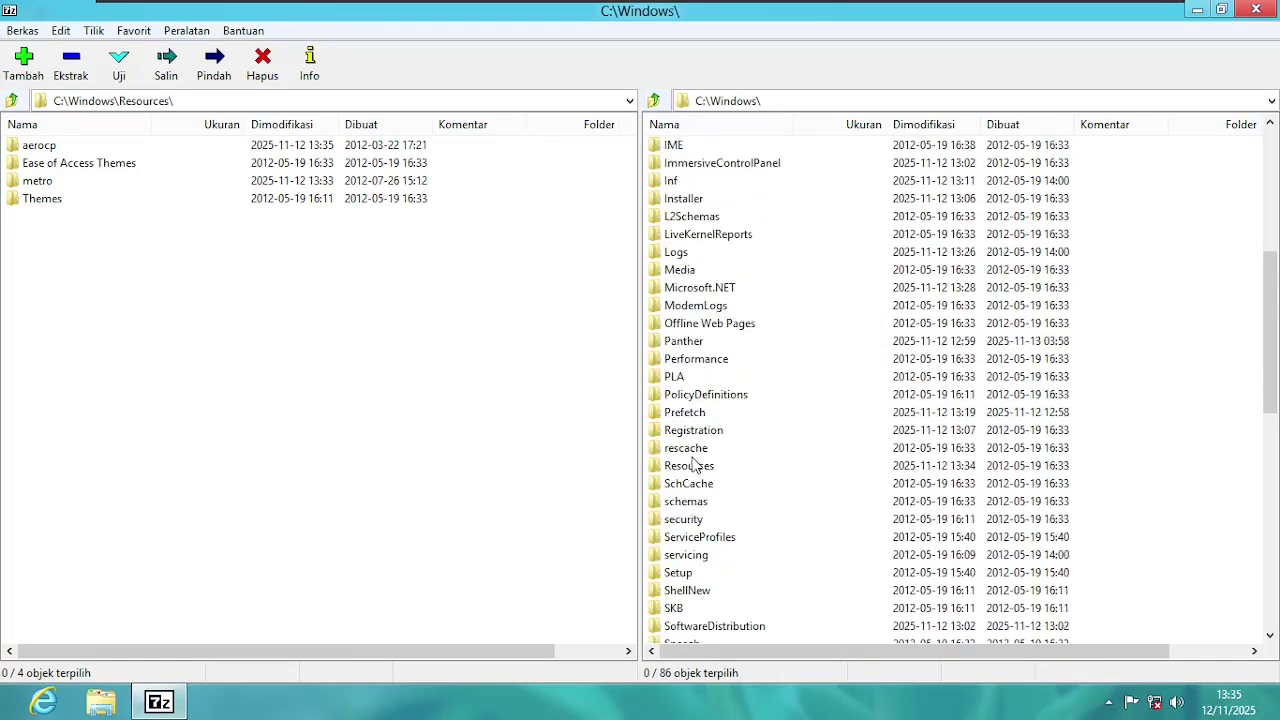
{"action": "double_click", "coordinate": [688, 465]}
{"action": "double_click", "coordinate": [689, 198]}
Step: Move the aerocp and metro folders from C:\Windows\Resources into its Themes folder
{"action": "left_click", "coordinate": [38, 145]}
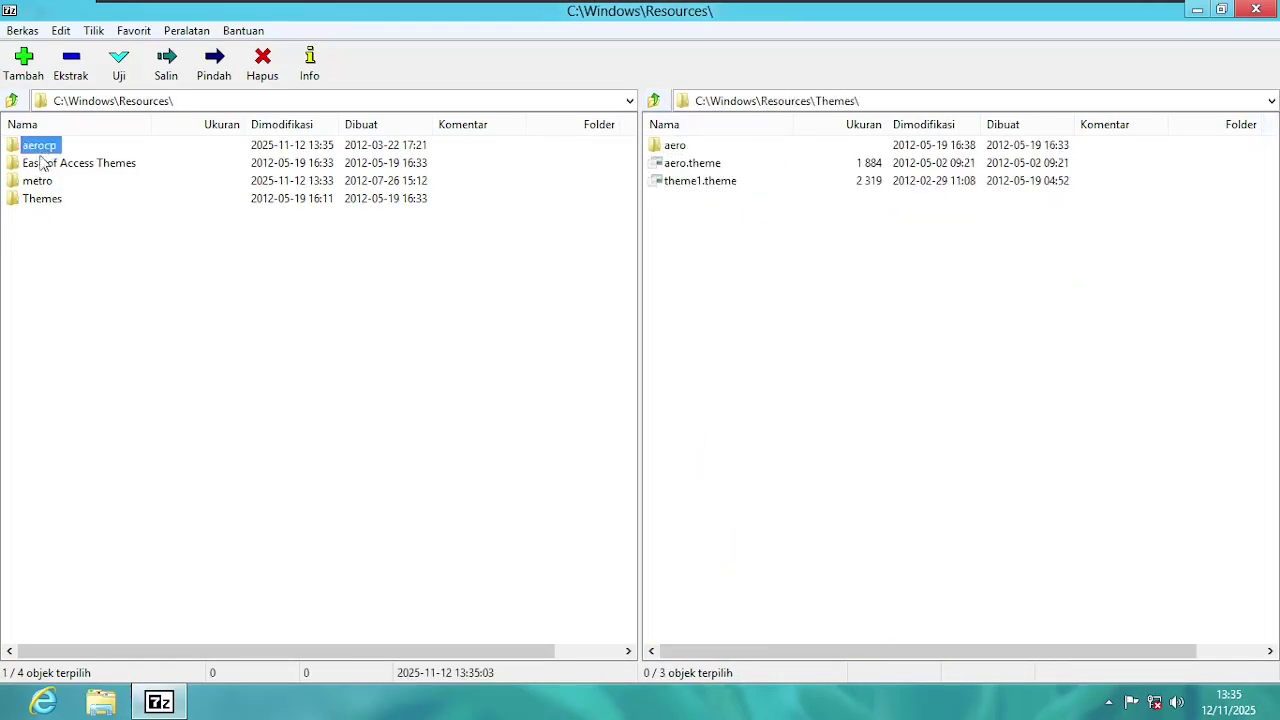
{"action": "left_click", "coordinate": [37, 180], "text": "ctrl"}
{"action": "left_click", "coordinate": [214, 62]}
{"action": "left_click", "coordinate": [718, 452]}
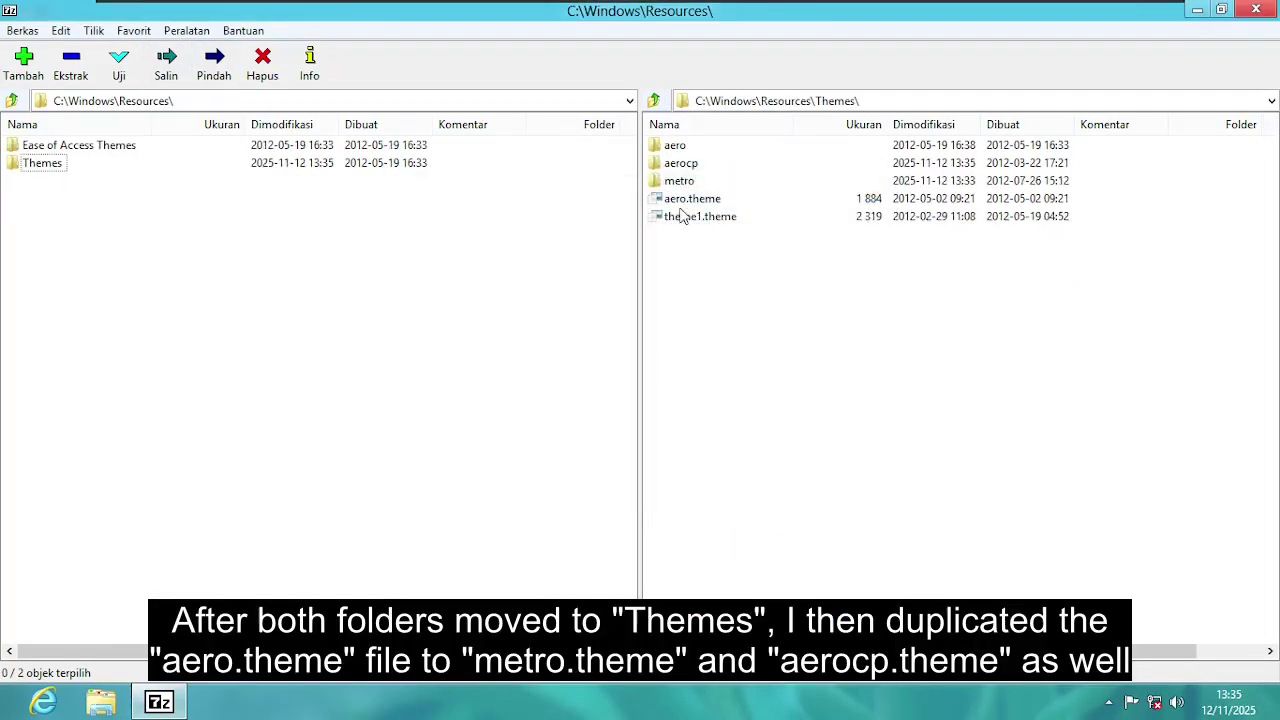
Step: Copy aero.theme from Themes to C:\Windows\Resources and rename the copy metro.theme
{"action": "left_click", "coordinate": [690, 198]}
{"action": "left_click", "coordinate": [166, 62]}
{"action": "left_click", "coordinate": [718, 452]}
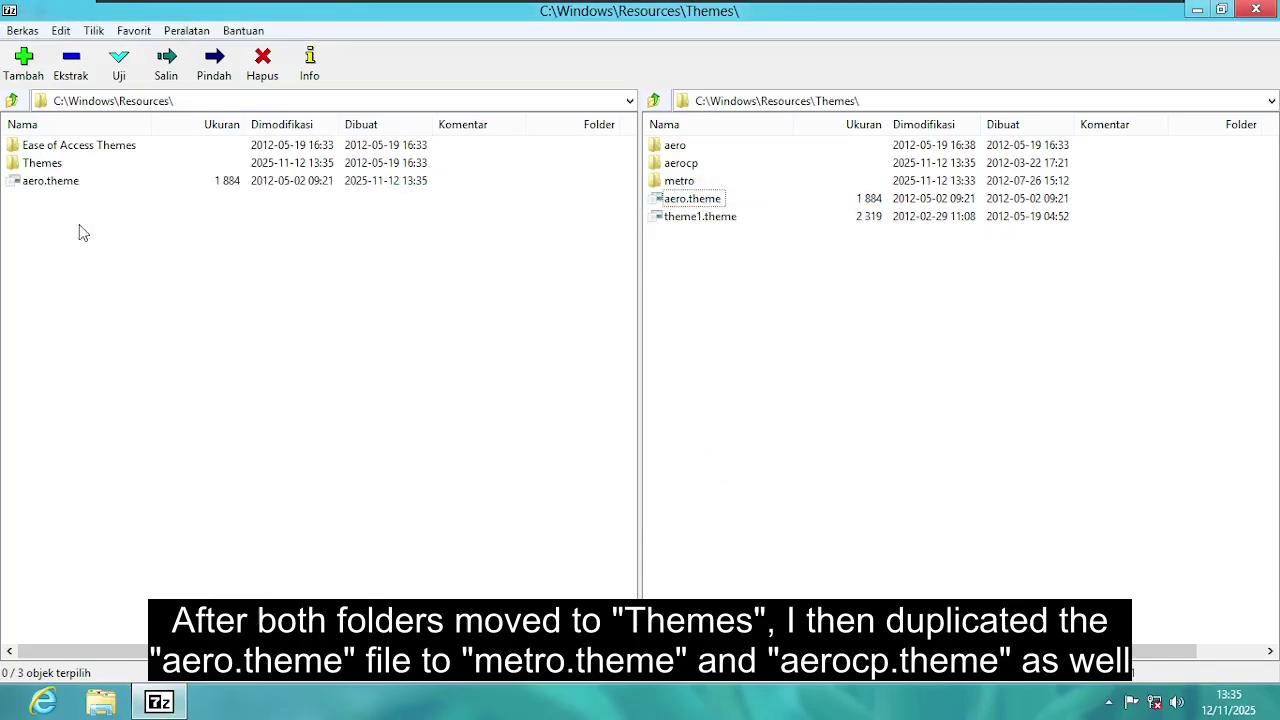
{"action": "right_click", "coordinate": [42, 182]}
{"action": "left_click", "coordinate": [135, 368]}
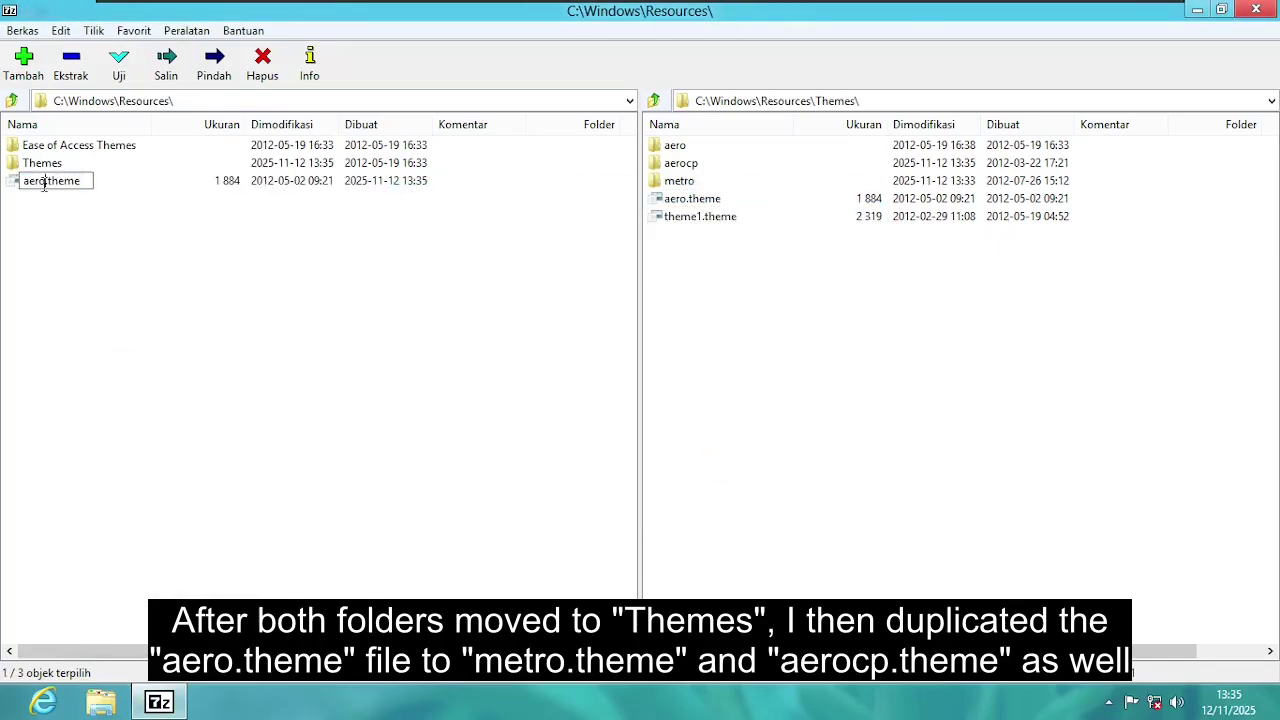
{"action": "type", "text": "metro"}
{"action": "key", "text": "Return"}
Step: Copy aero.theme to C:\Windows\Resources again and rename this copy aerocp.theme
{"action": "left_click", "coordinate": [697, 200]}
{"action": "left_click", "coordinate": [166, 65]}
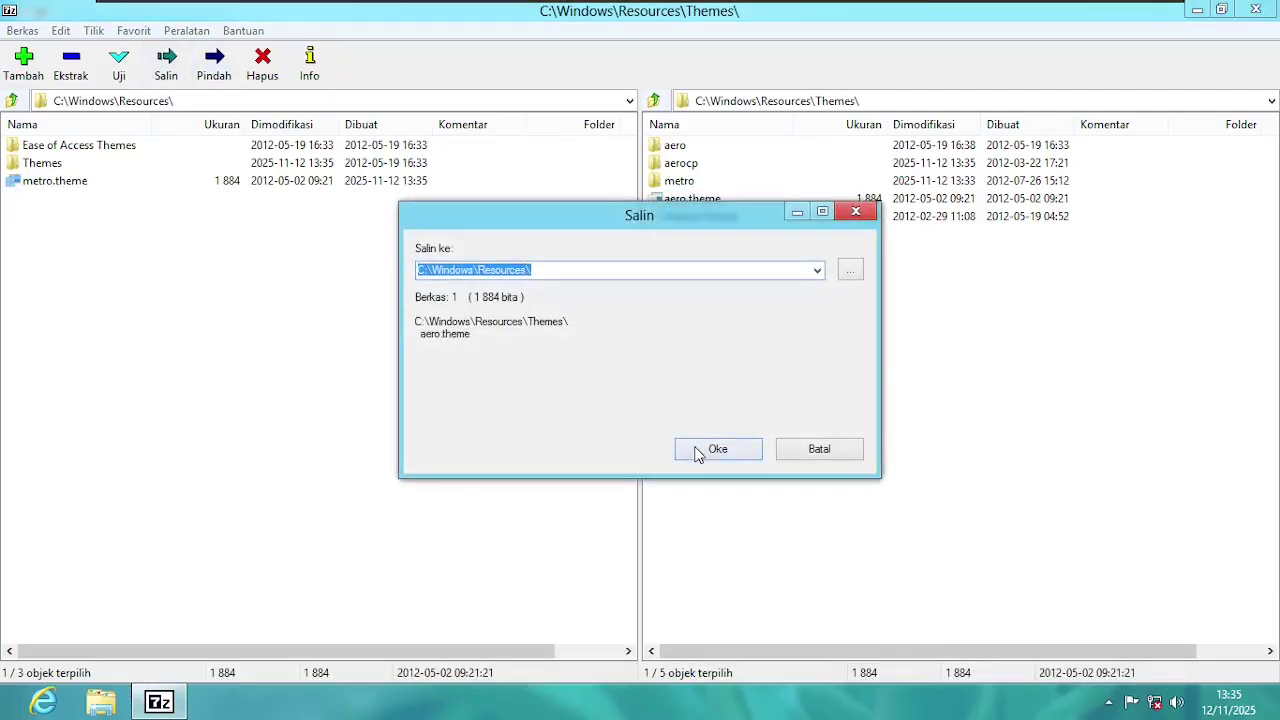
{"action": "left_click", "coordinate": [704, 450]}
{"action": "right_click", "coordinate": [42, 182]}
{"action": "left_click", "coordinate": [107, 370]}
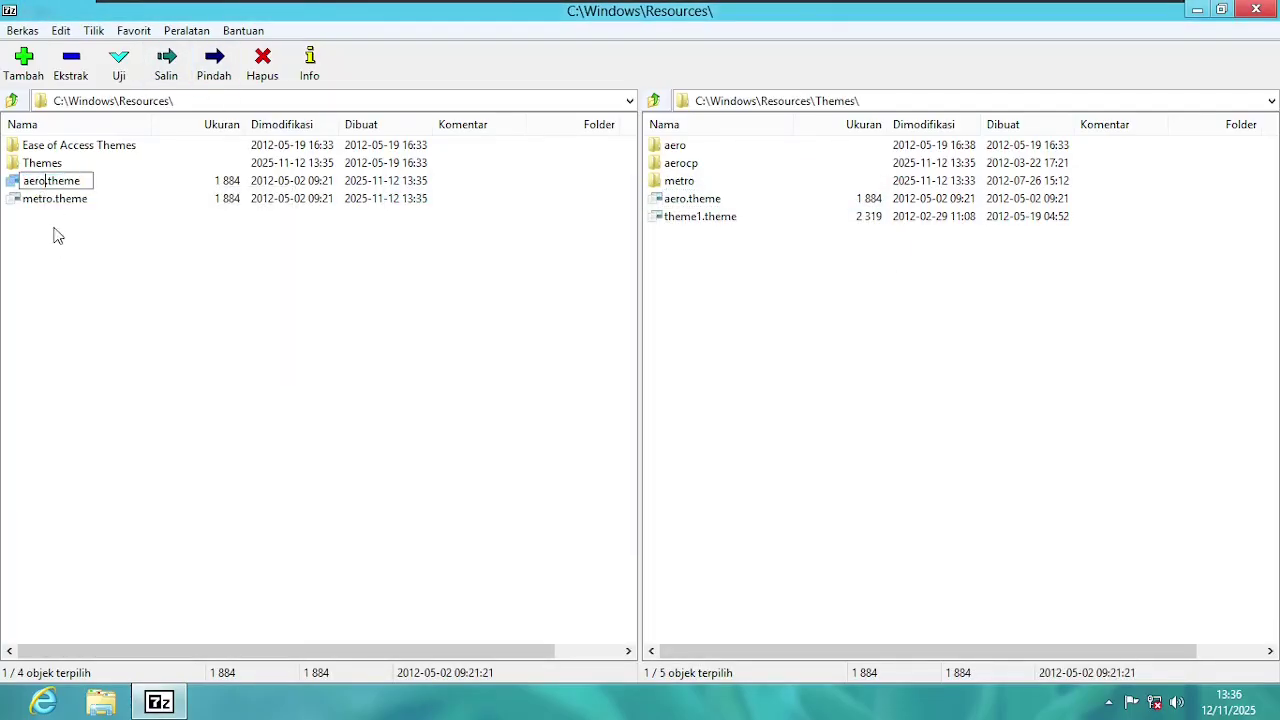
{"action": "key", "text": "Return"}
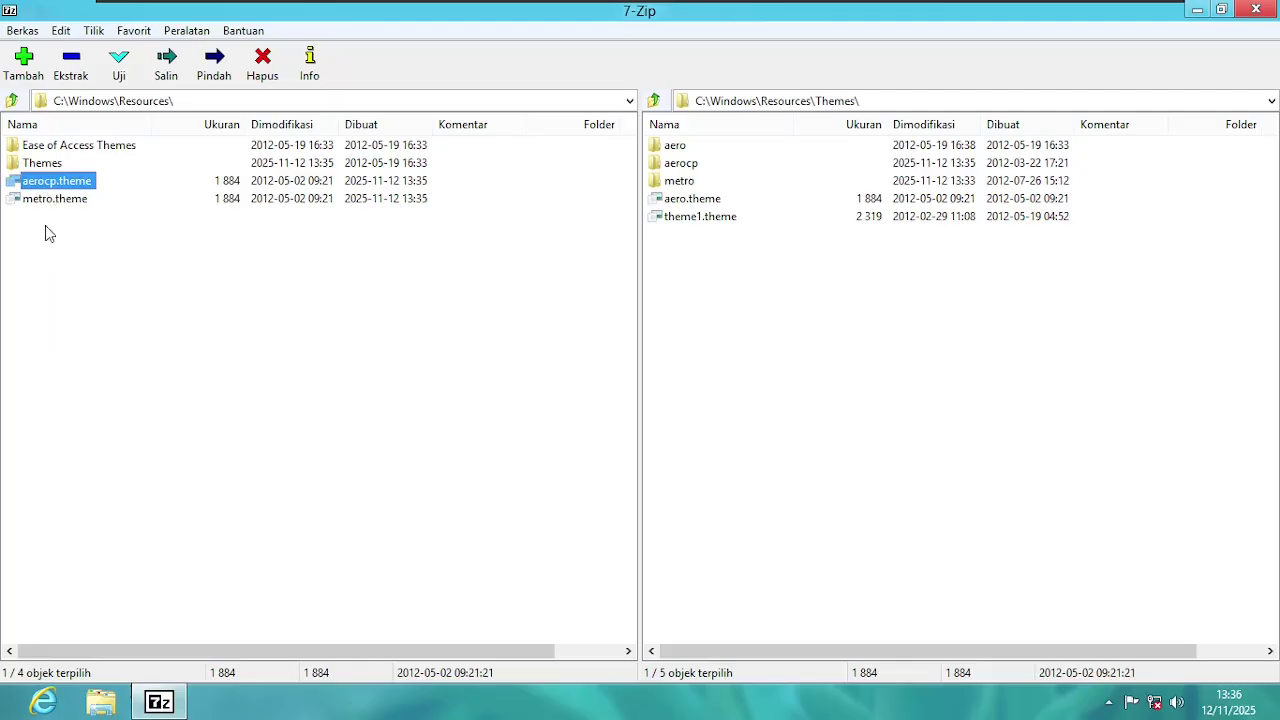
Step: Open metro.theme for editing in Notepad and set its DisplayName value to Metro Style
{"action": "right_click", "coordinate": [44, 180]}
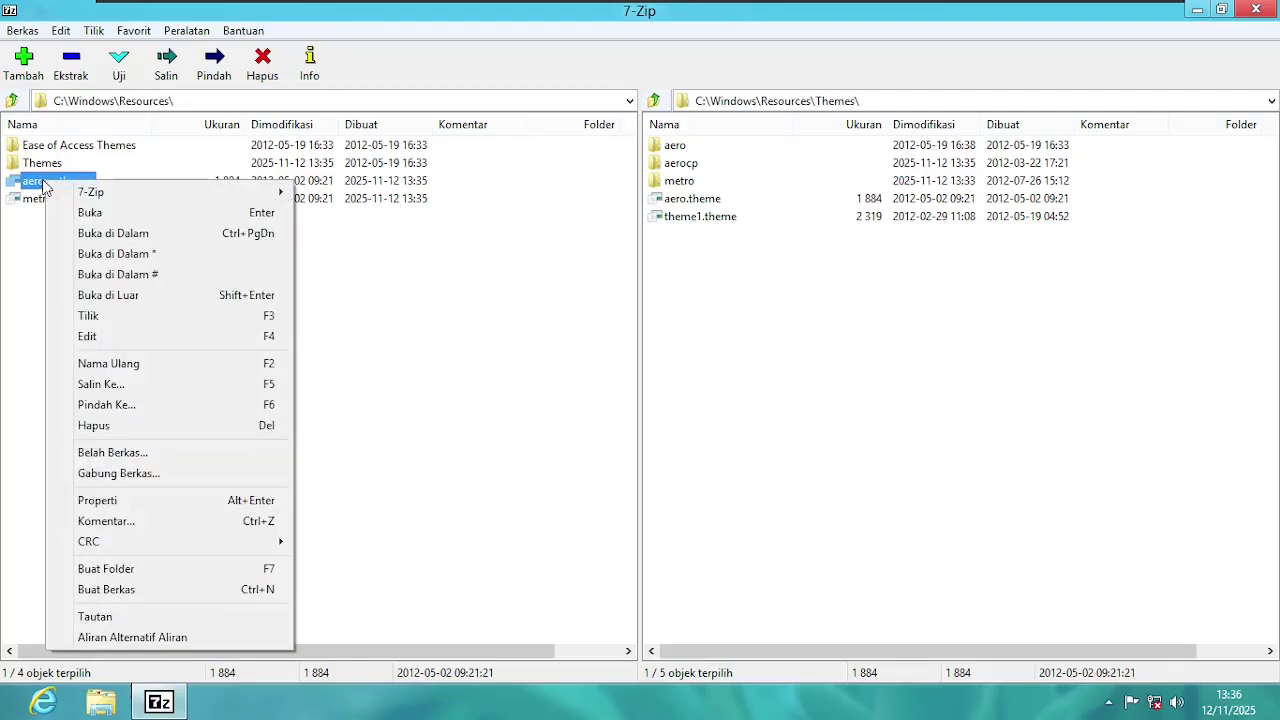
{"action": "right_click", "coordinate": [27, 193]}
{"action": "left_click", "coordinate": [70, 349]}
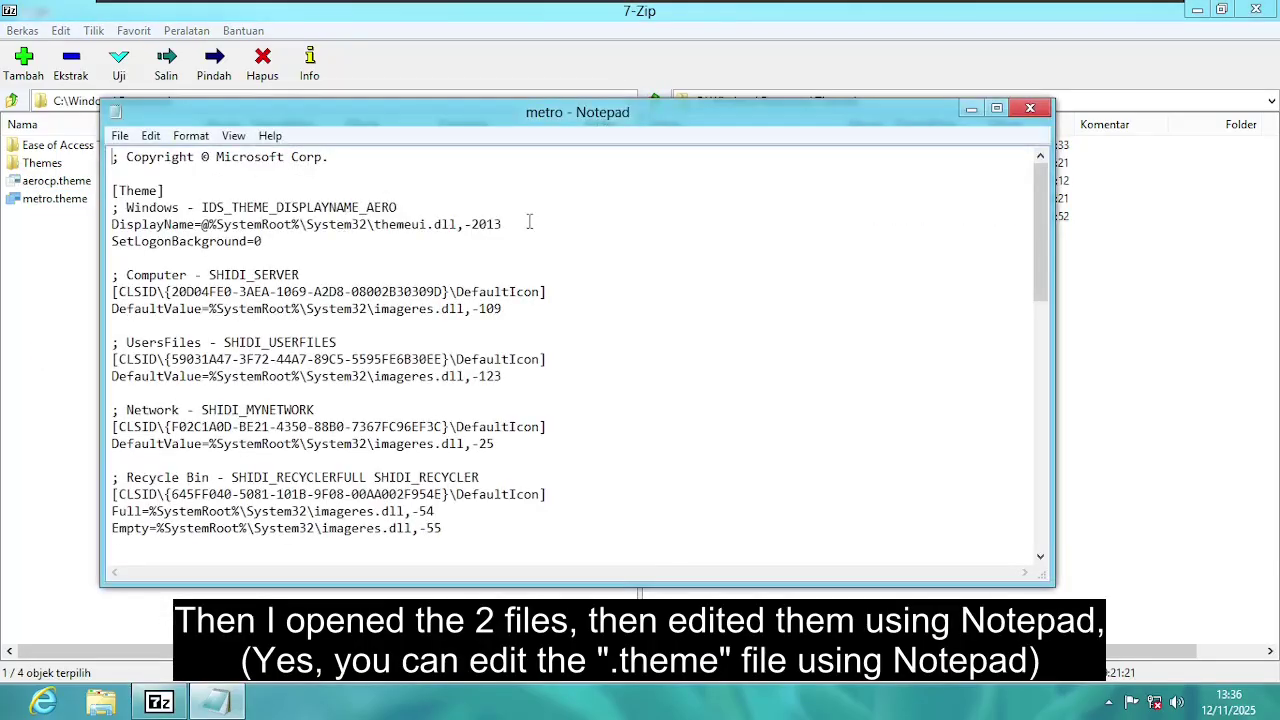
{"action": "left_click_drag", "start_coordinate": [528, 222], "coordinate": [201, 228]}
{"action": "left_click", "coordinate": [766, 477]}
{"action": "left_click_drag", "start_coordinate": [502, 224], "coordinate": [476, 226]}
{"action": "left_click_drag", "start_coordinate": [517, 227], "coordinate": [201, 226]}
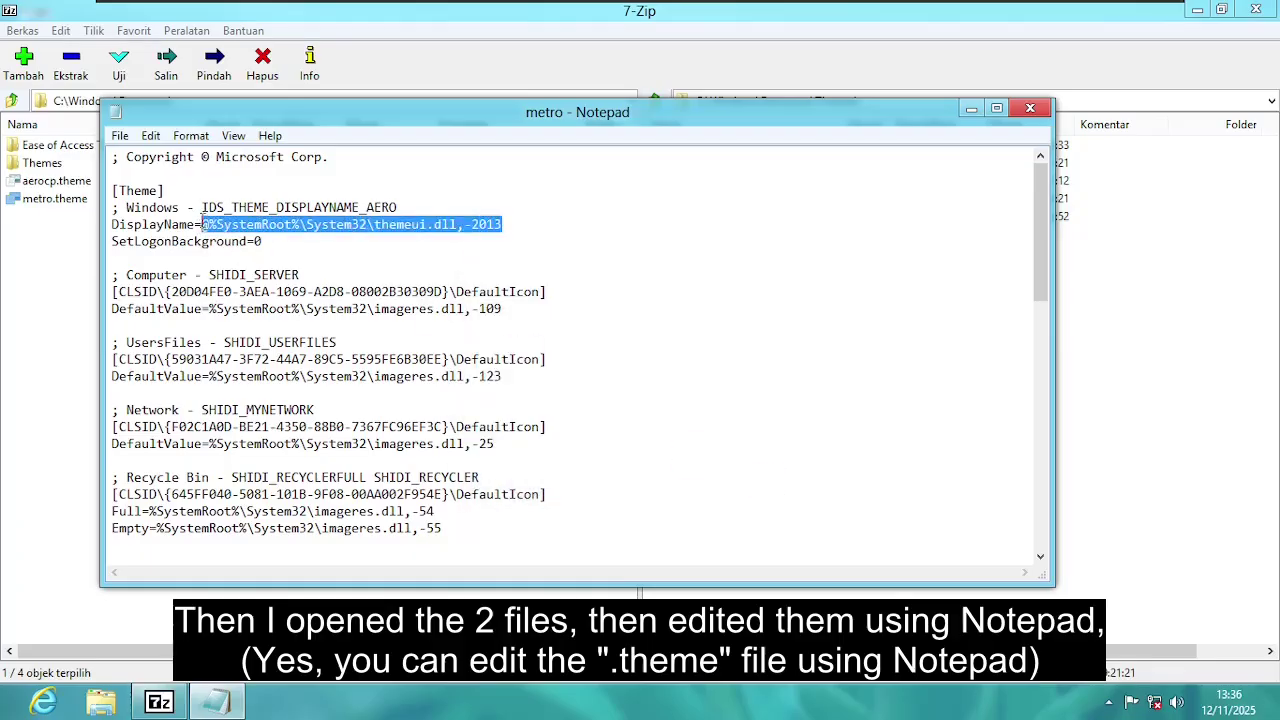
{"action": "type", "text": "Metro Style"}
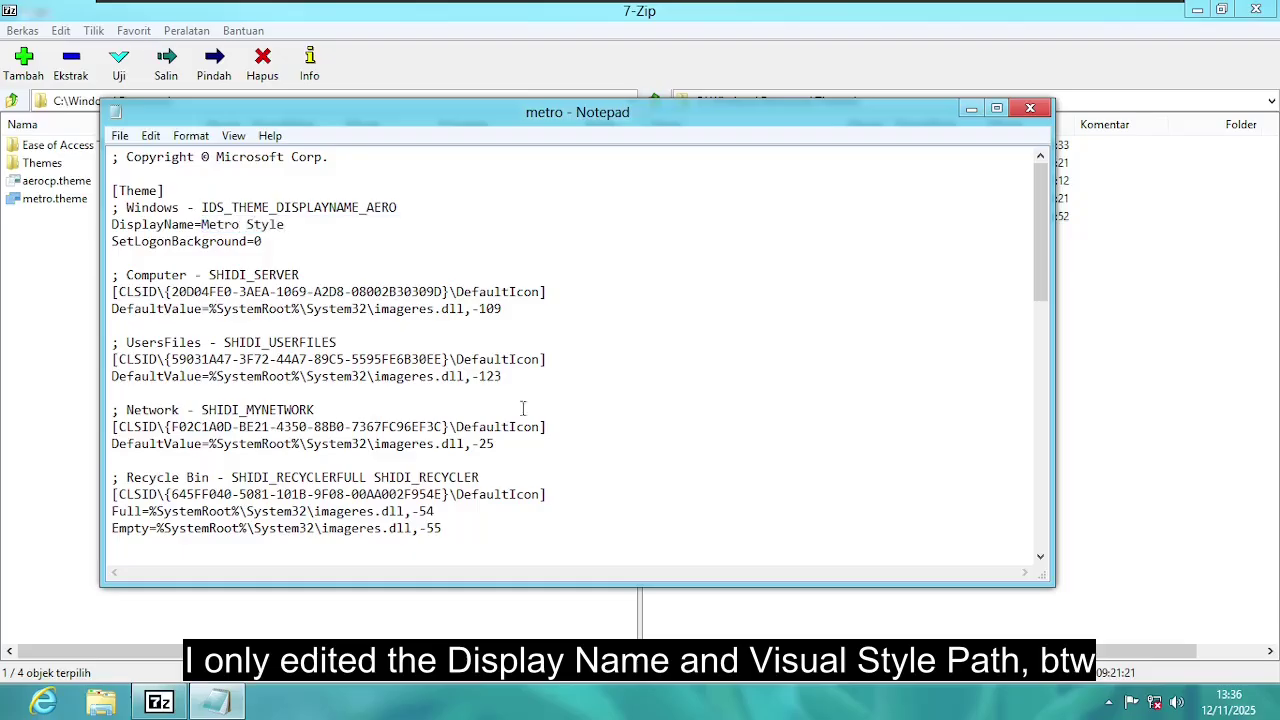
Step: Set the VisualStyles Path in metro.theme to %ResourceDir%\Themes\metro\Metro.msstyles, save the file and close it
{"action": "scroll", "coordinate": [522, 408], "scroll_direction": "down", "scroll_amount": 13}
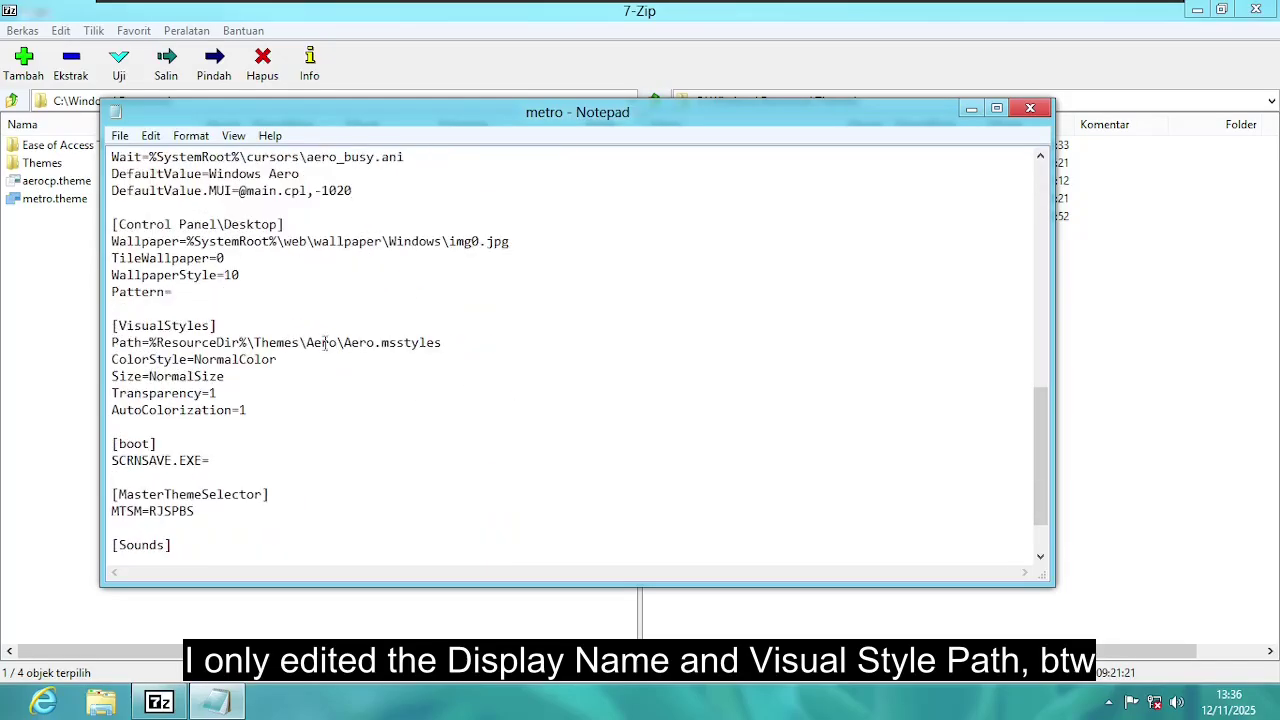
{"action": "double_click", "coordinate": [316, 342]}
{"action": "type", "text": "metro\\"}
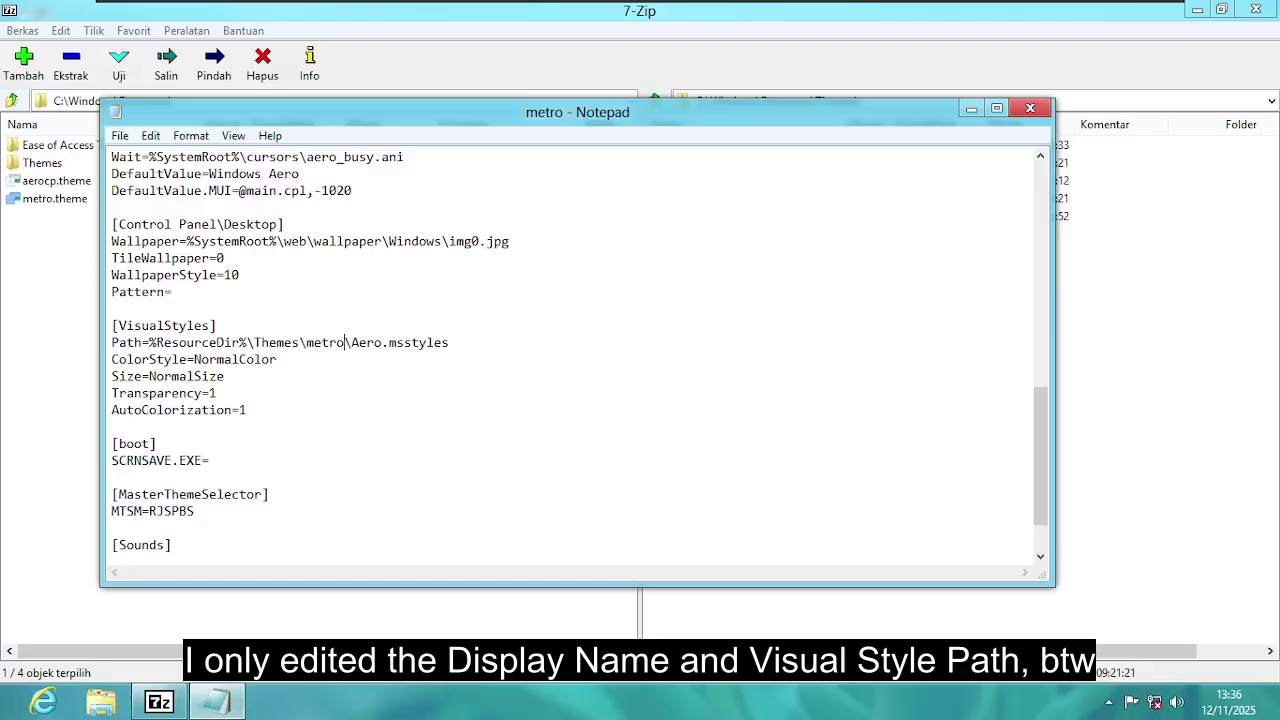
{"action": "type", "text": "Metro"}
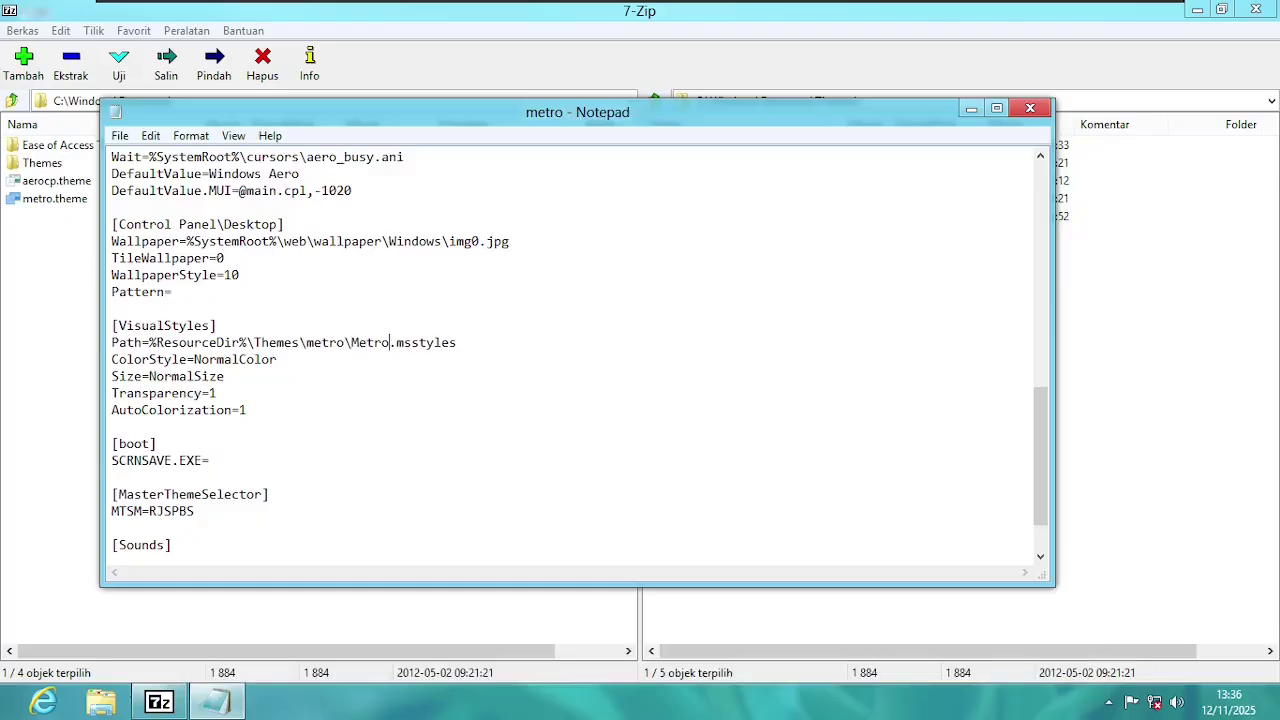
{"action": "key", "text": "ctrl+s"}
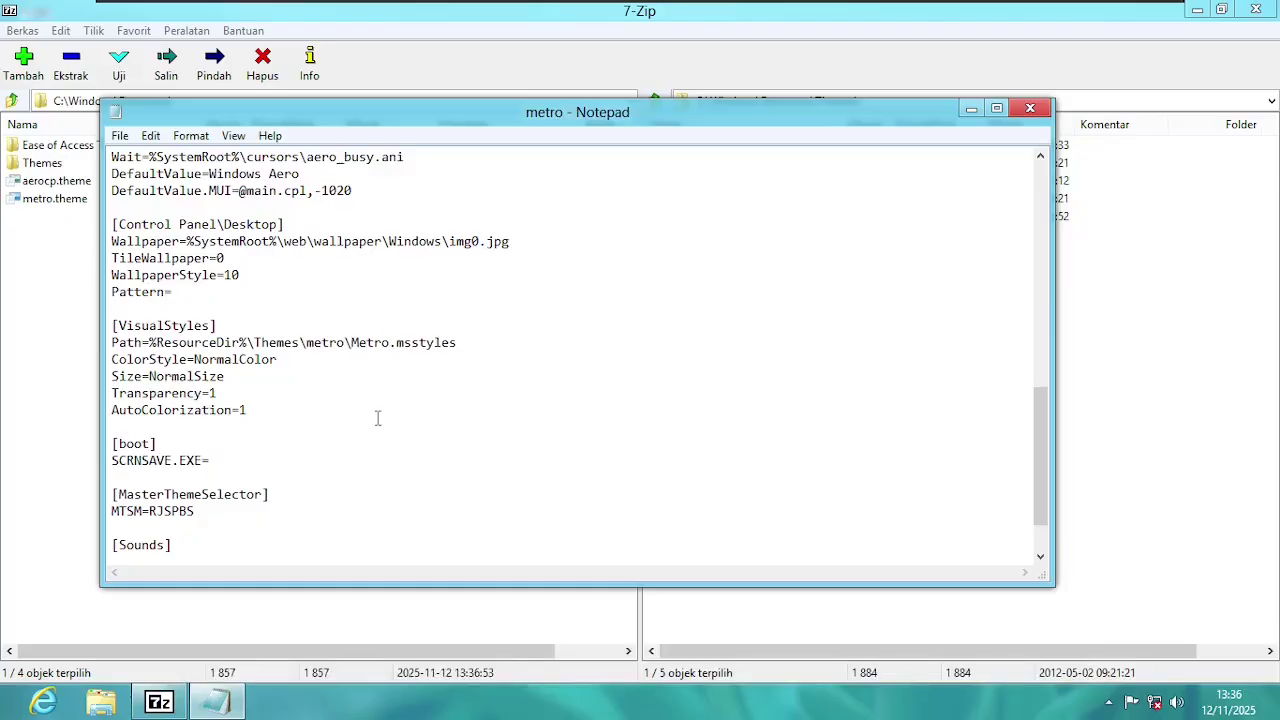
{"action": "left_click", "coordinate": [1030, 108]}
Step: Open aerocp.theme for editing and set its DisplayName value to Aero (Consumer Preview) Style
{"action": "right_click", "coordinate": [36, 180]}
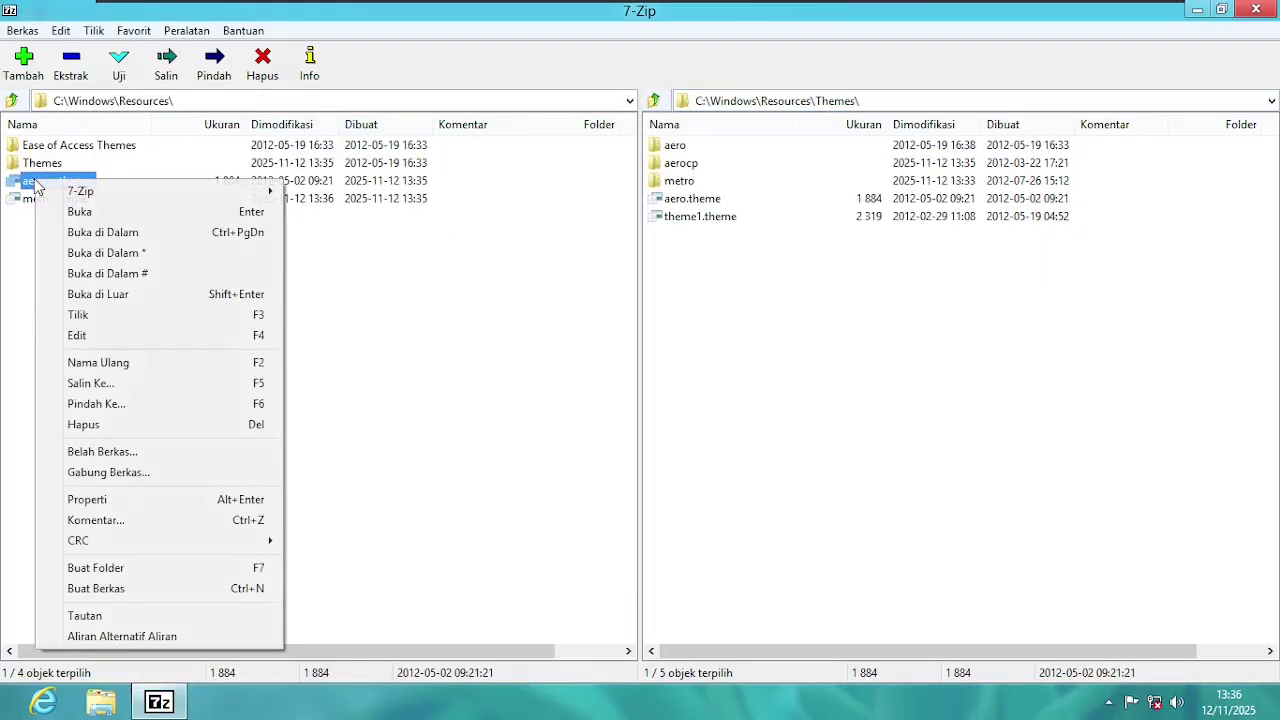
{"action": "left_click", "coordinate": [120, 335]}
{"action": "left_click_drag", "start_coordinate": [502, 224], "coordinate": [201, 224]}
{"action": "type", "text": "Aero"}
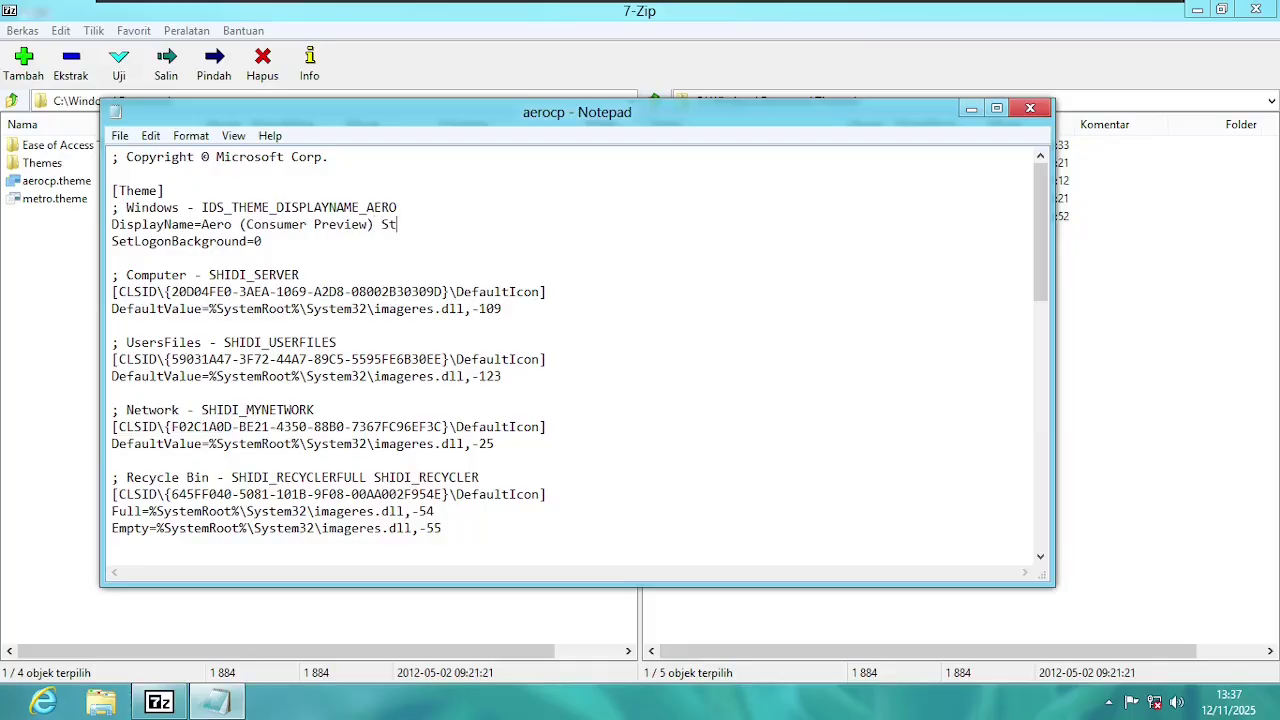
Step: Set the VisualStyles Path in aerocp.theme to %ResourceDir%\Themes\Aerocp\Aerocp.msstyles, save the file and close it
{"action": "scroll", "coordinate": [316, 371], "scroll_direction": "down", "scroll_amount": 11}
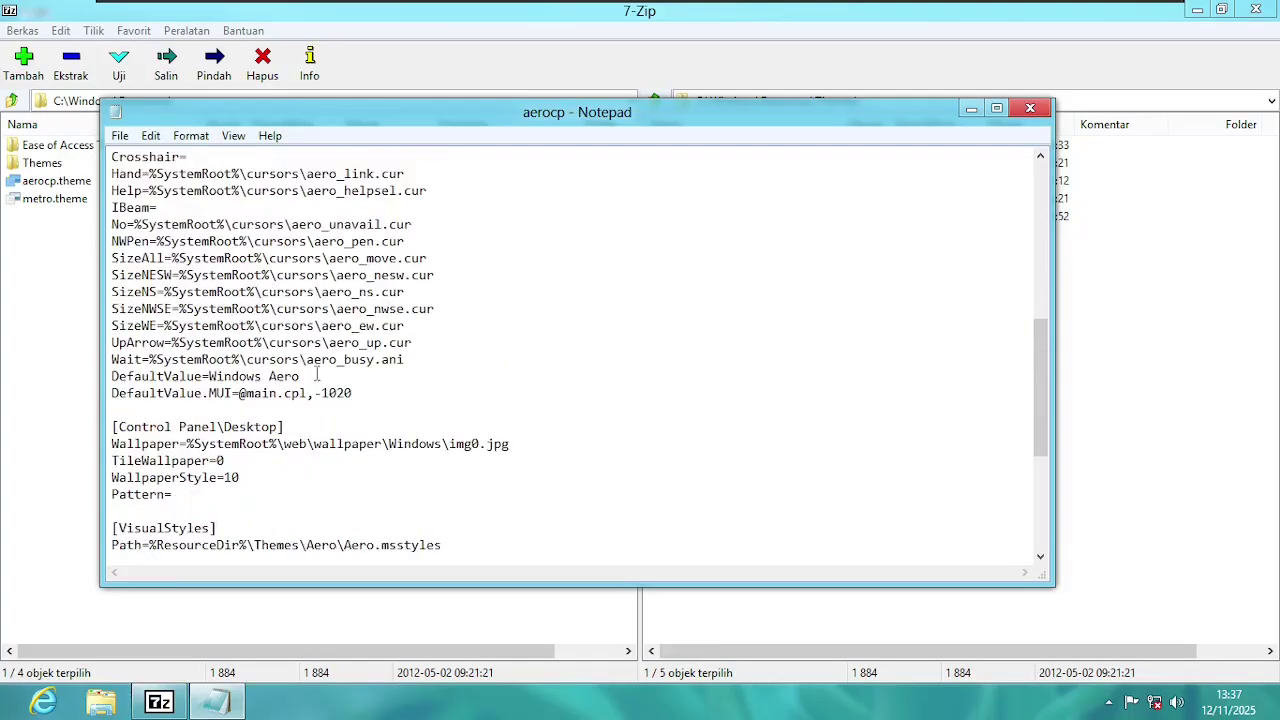
{"action": "left_click", "coordinate": [338, 444]}
{"action": "type", "text": "cp"}
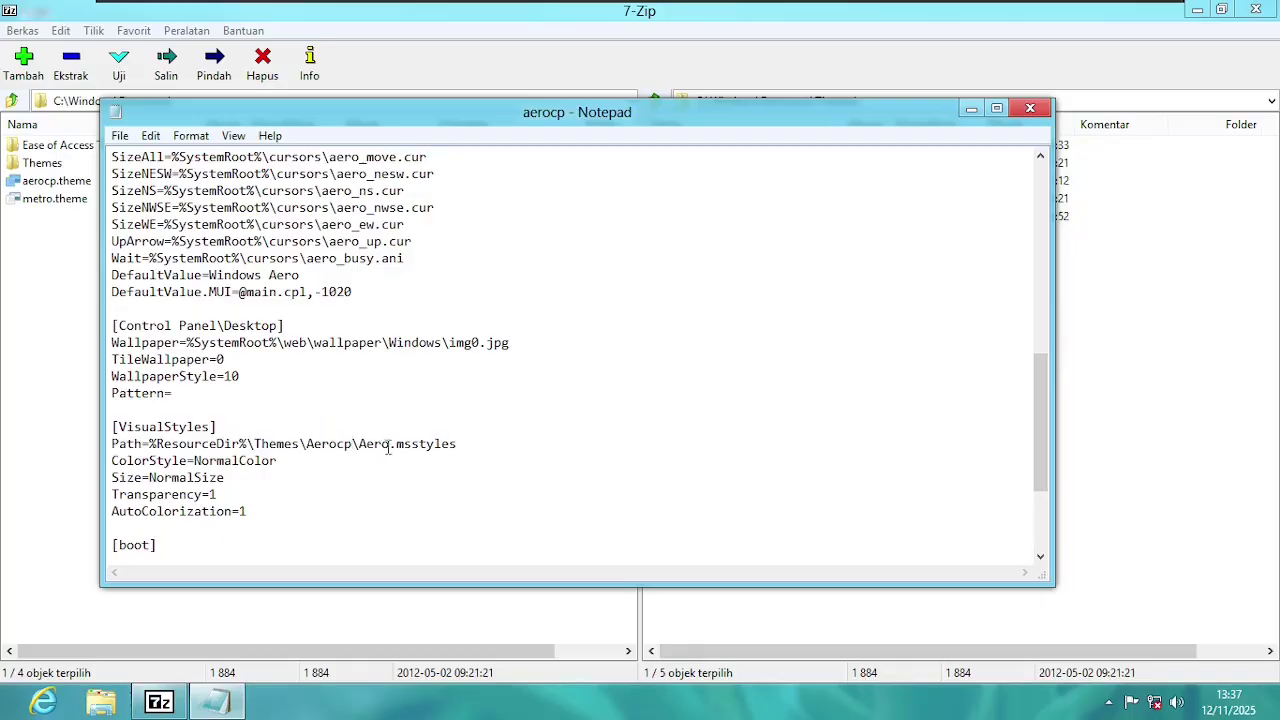
{"action": "key", "text": "ctrl+s"}
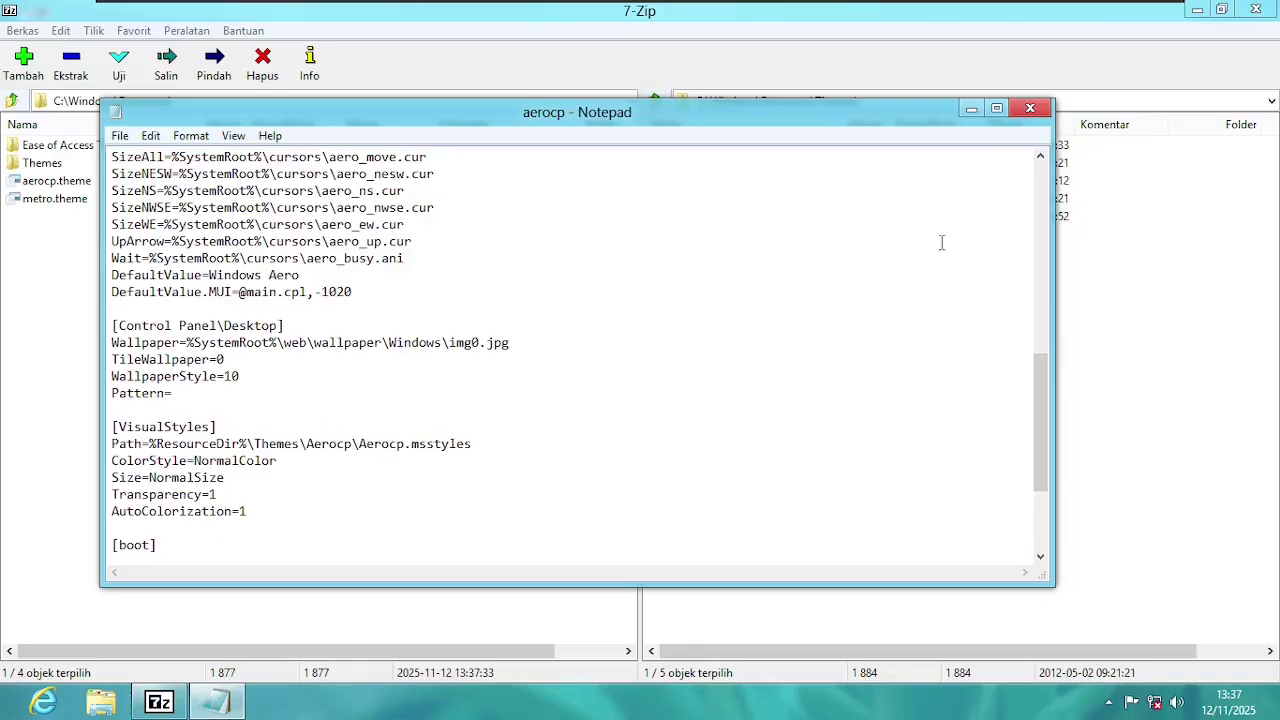
{"action": "left_click", "coordinate": [1030, 108]}
Step: Move aerocp.theme and metro.theme from C:\Windows\Resources into its Themes folder and close the file manager
{"action": "left_click_drag", "start_coordinate": [62, 248], "coordinate": [20, 176]}
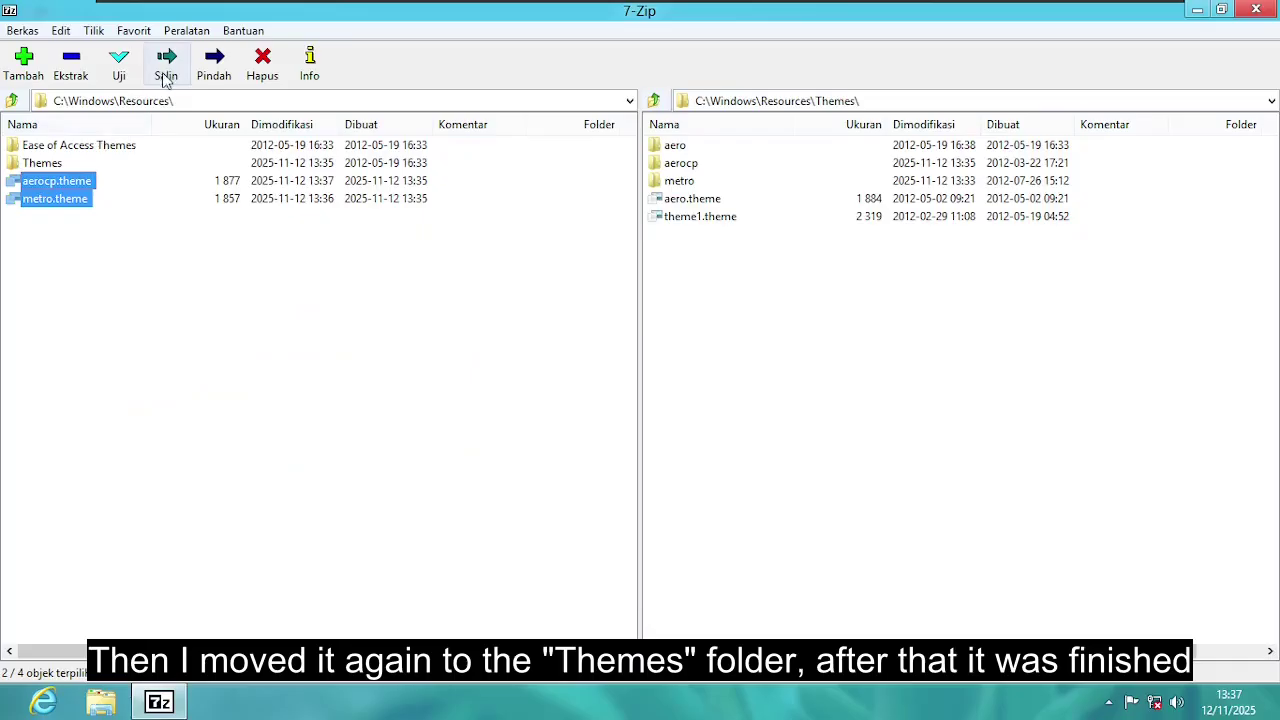
{"action": "left_click", "coordinate": [214, 62]}
{"action": "left_click", "coordinate": [717, 446]}
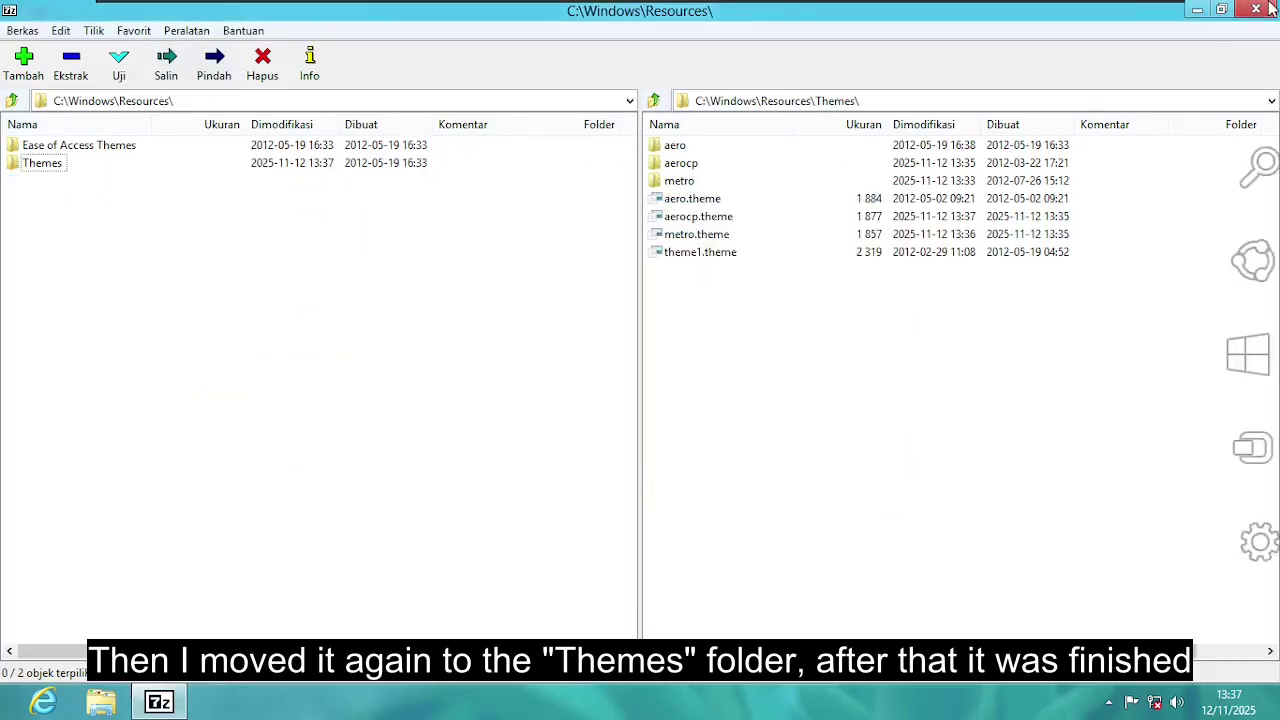
{"action": "left_click", "coordinate": [1265, 8]}
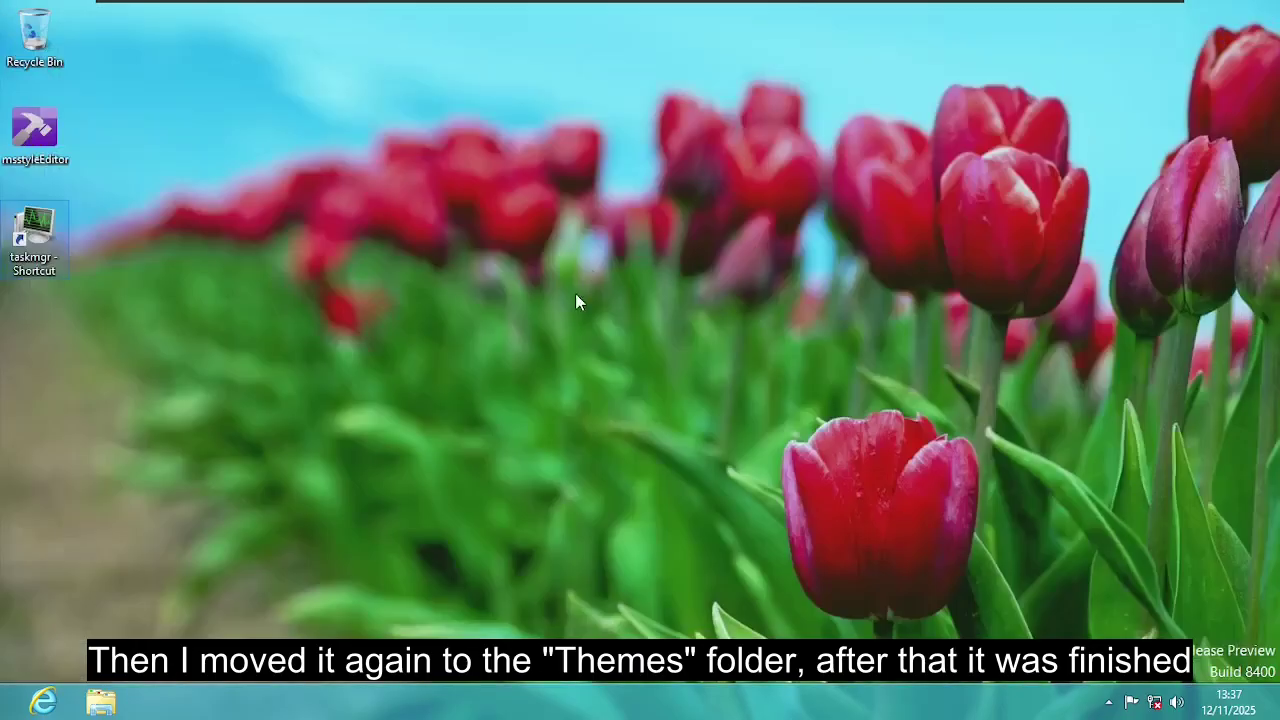
Step: Launch msstyleEditor, accept the risk warning, and show its Control Preview window clear of the desktop's centre
{"action": "double_click", "coordinate": [45, 136]}
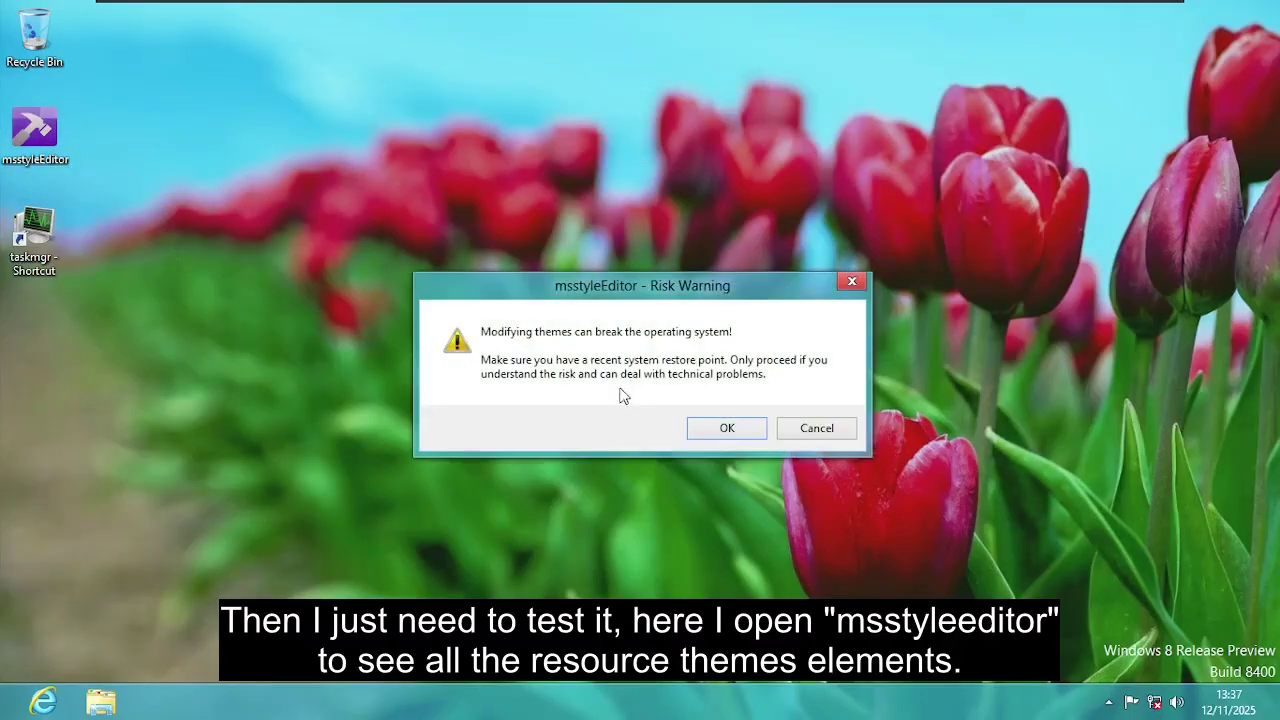
{"action": "left_click", "coordinate": [727, 430]}
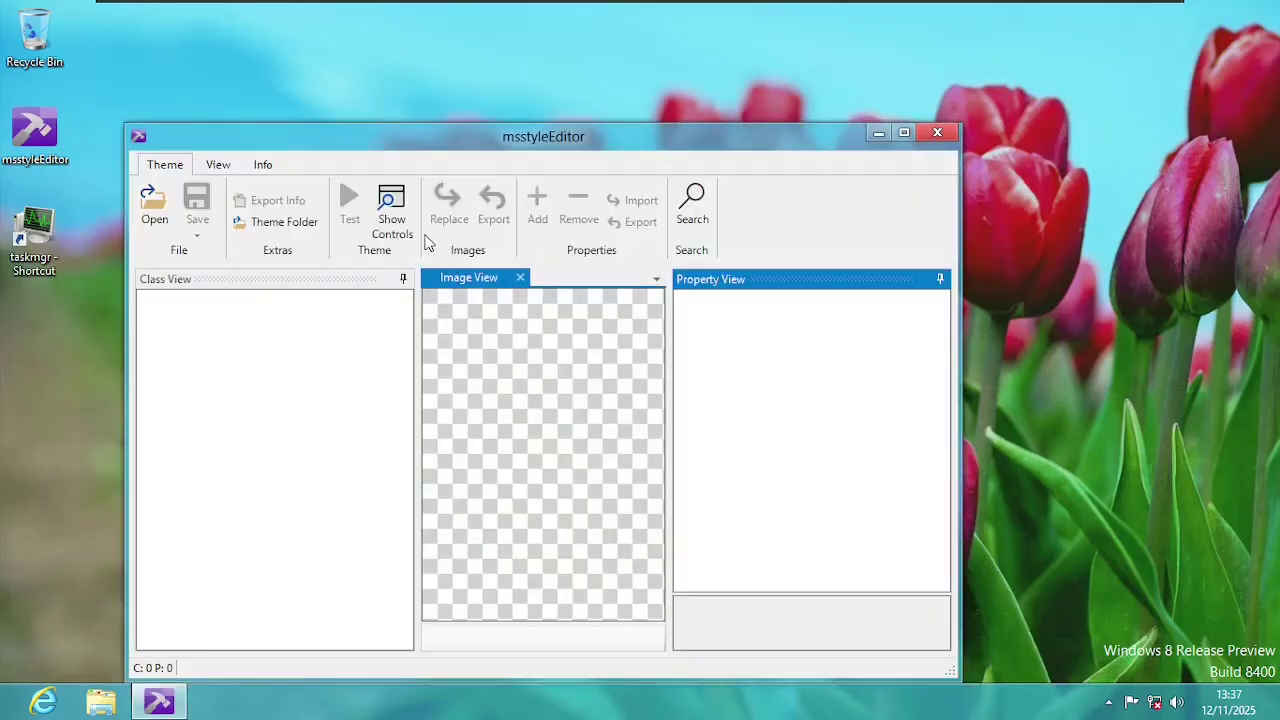
{"action": "left_click", "coordinate": [392, 222]}
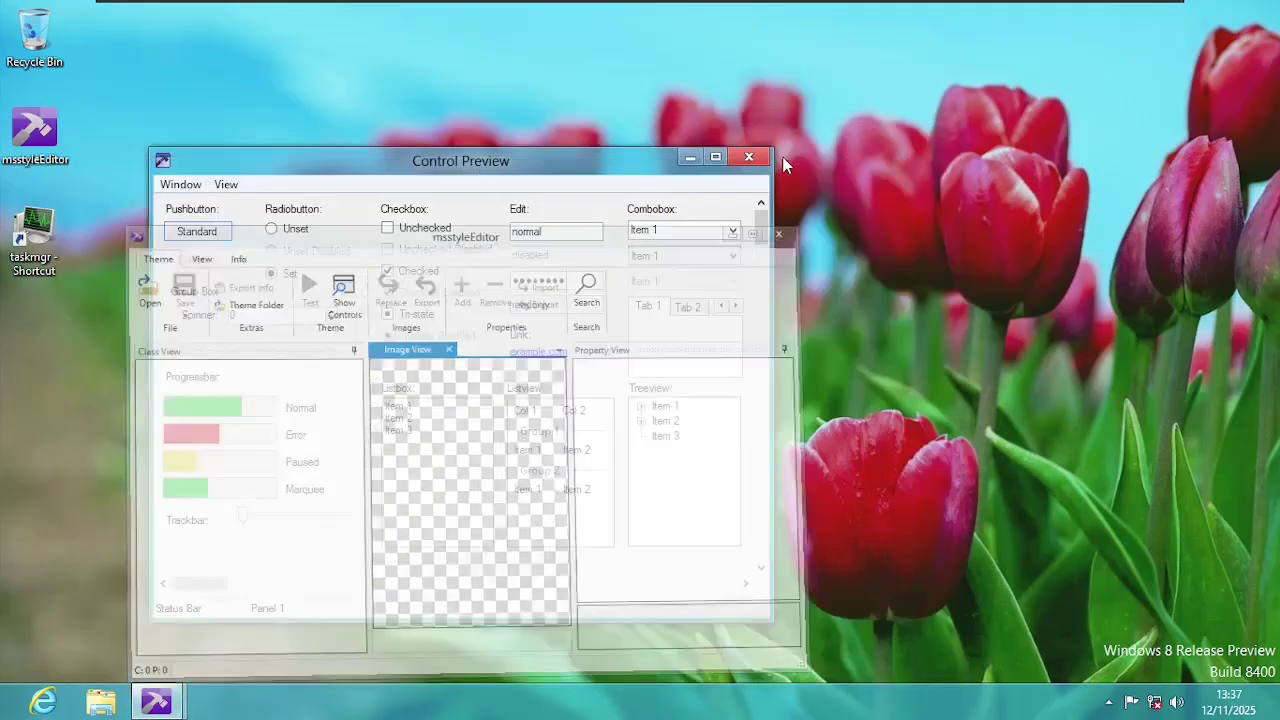
{"action": "left_click_drag", "start_coordinate": [578, 172], "coordinate": [1060, 44]}
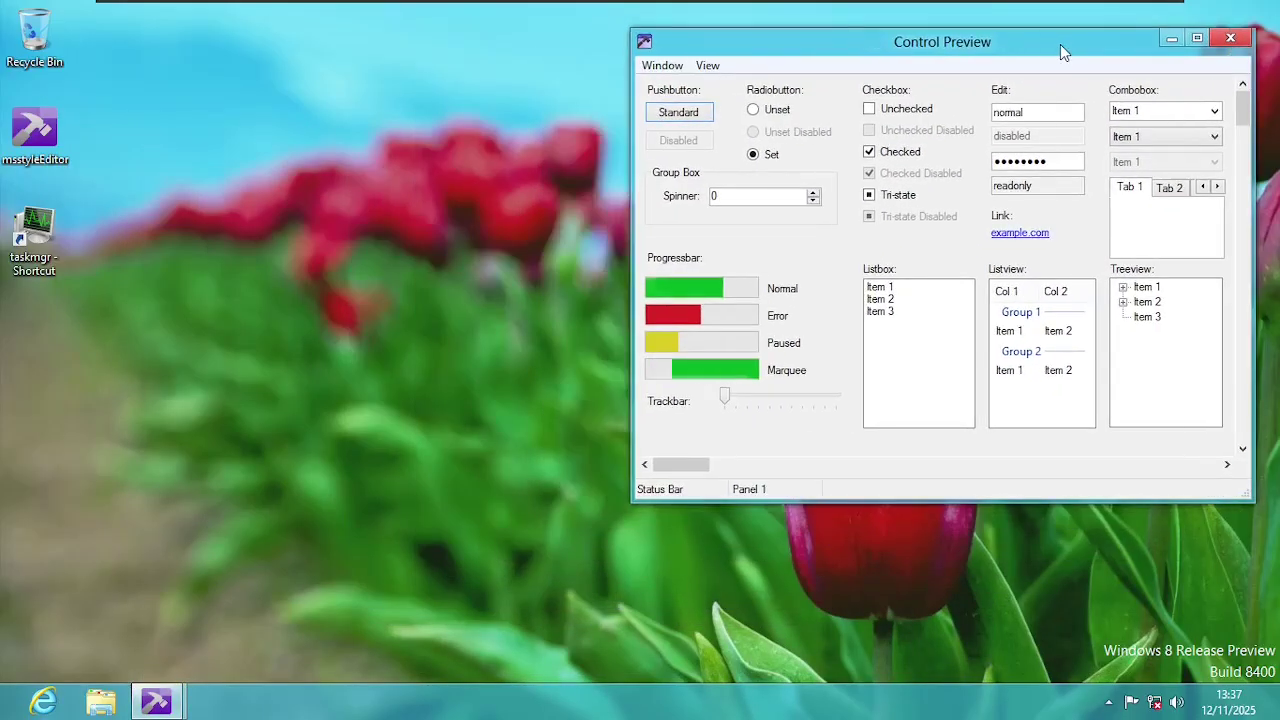
Step: Open the desktop's Personalization settings and apply the installed Metro Style theme
{"action": "right_click", "coordinate": [468, 274]}
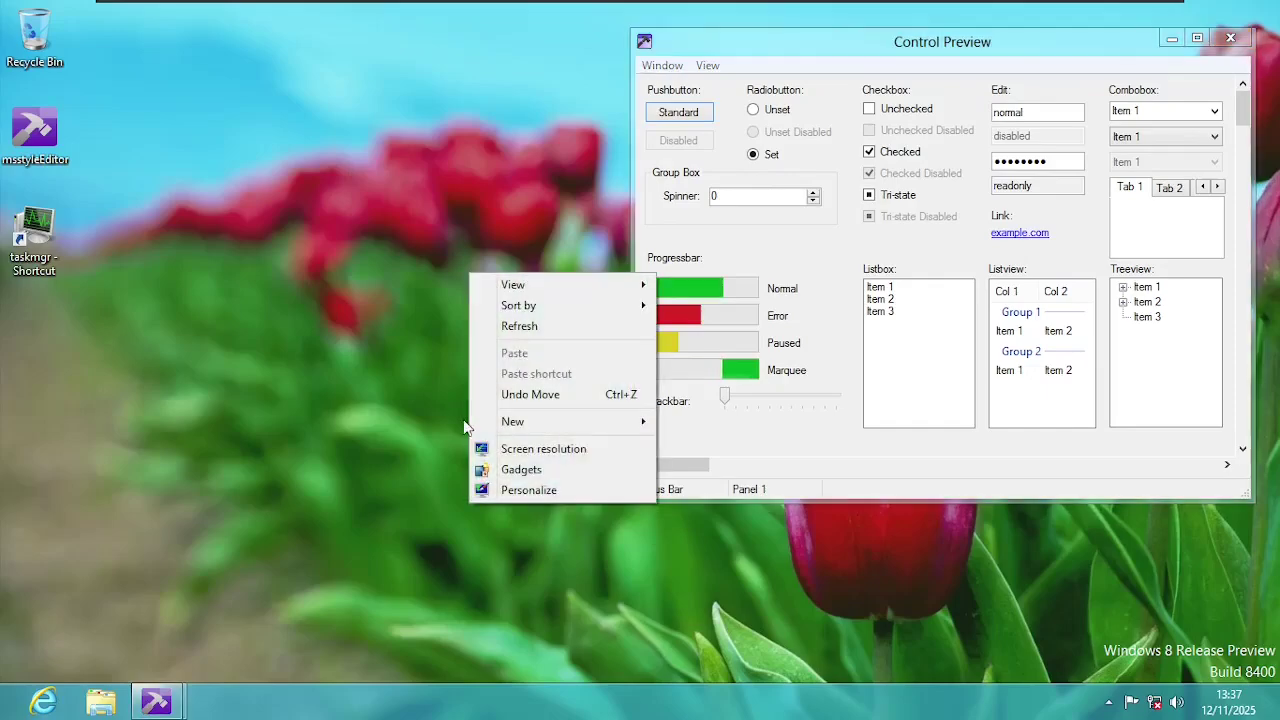
{"action": "left_click", "coordinate": [503, 489]}
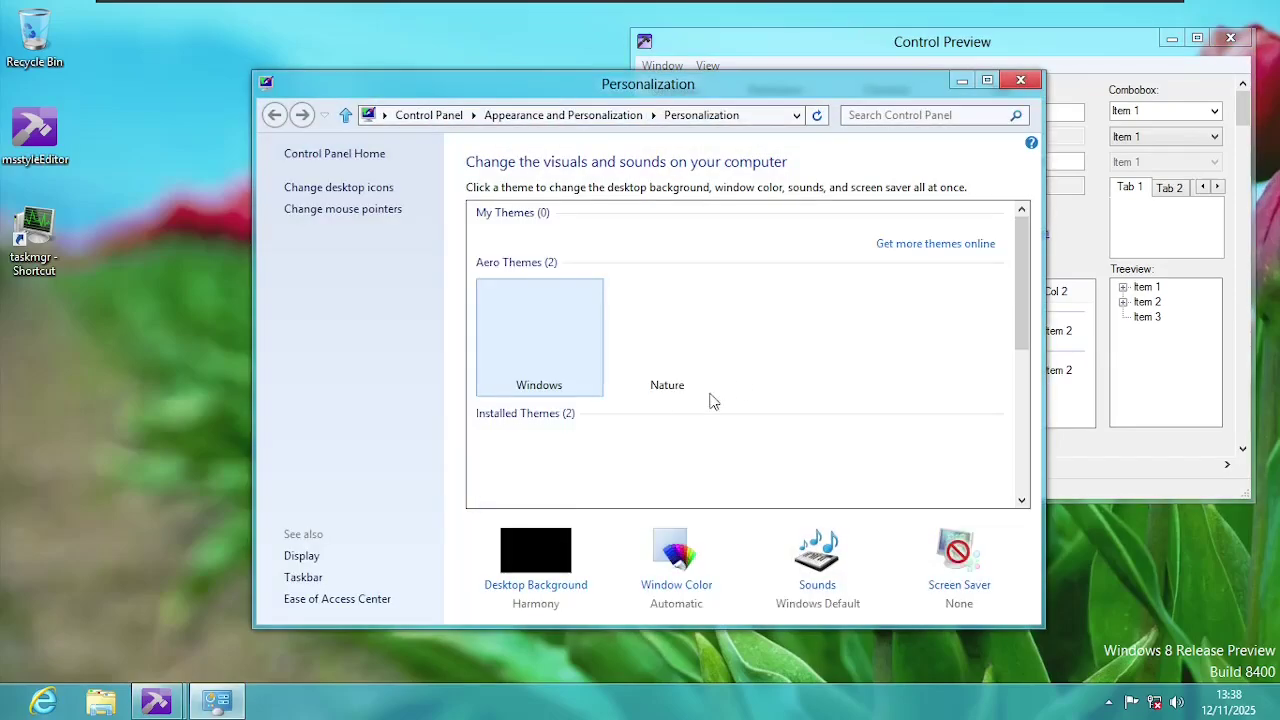
{"action": "scroll", "coordinate": [775, 361], "scroll_direction": "down", "scroll_amount": 2}
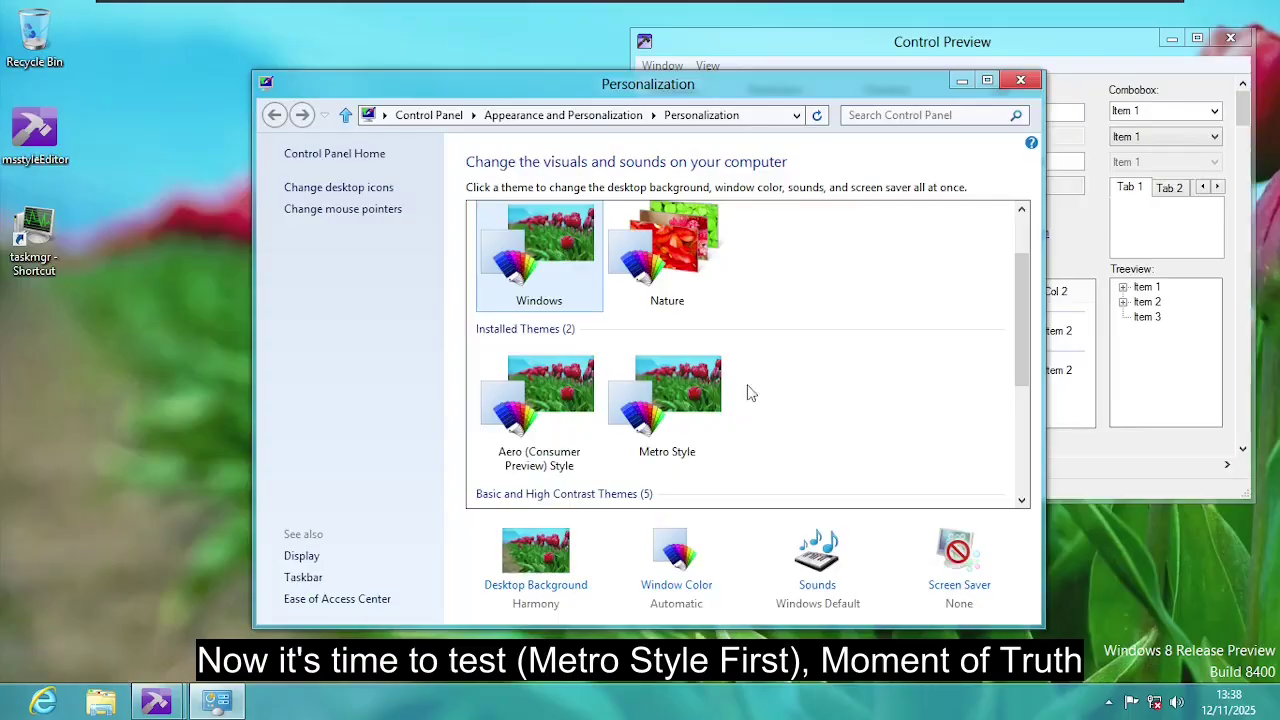
{"action": "left_click", "coordinate": [684, 400]}
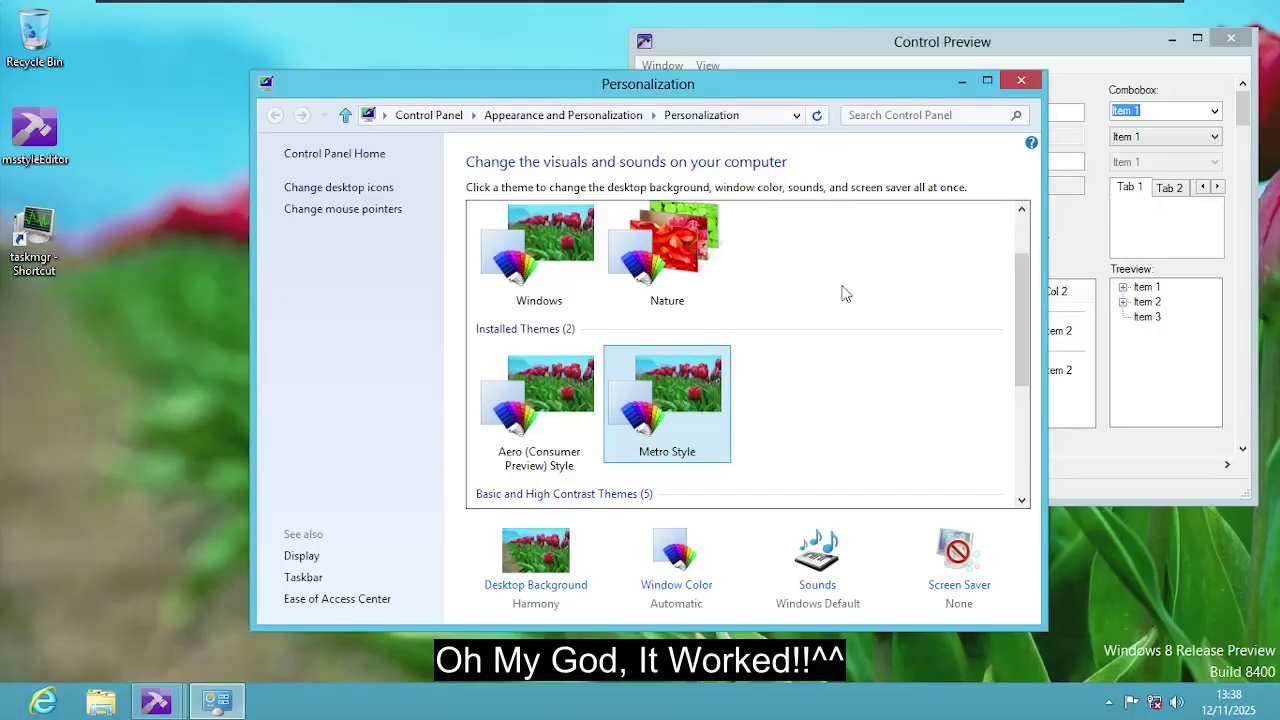
Step: Minimize Personalization and examine how the Control Preview window's frame and controls look with the Metro Style theme
{"action": "left_click_drag", "start_coordinate": [844, 96], "coordinate": [628, 129]}
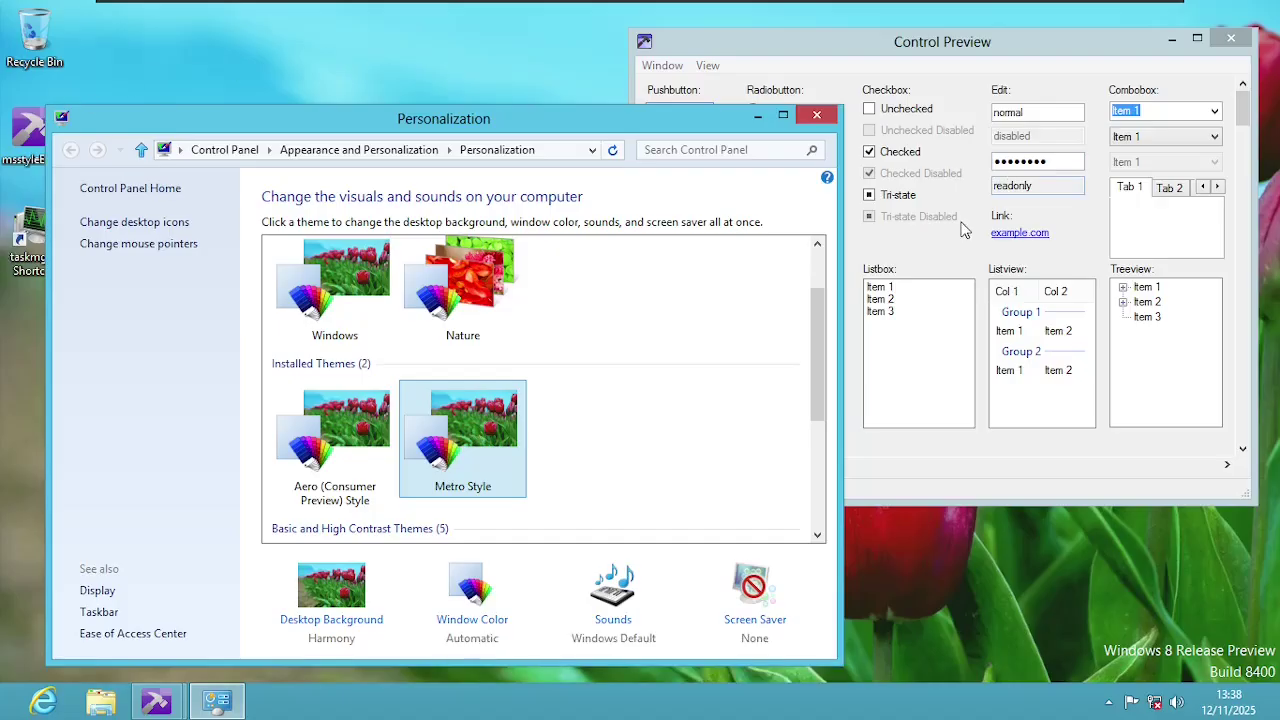
{"action": "left_click", "coordinate": [756, 116]}
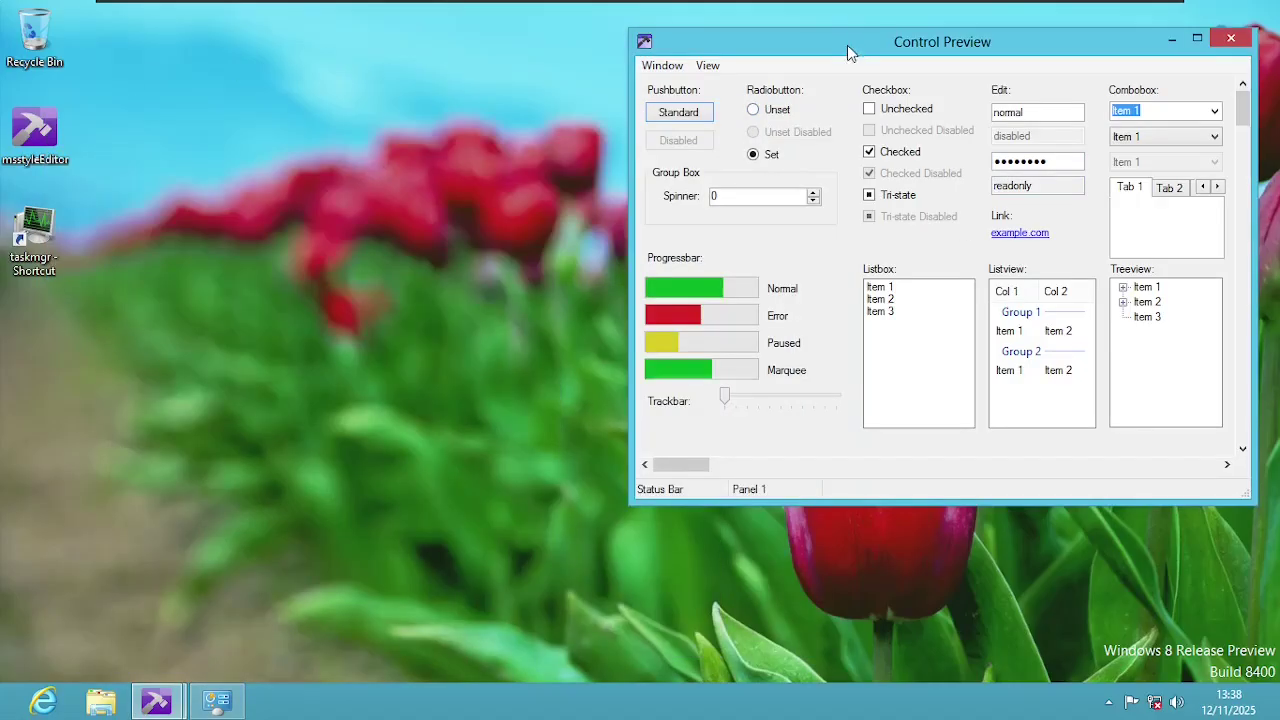
{"action": "left_click_drag", "start_coordinate": [847, 45], "coordinate": [525, 134]}
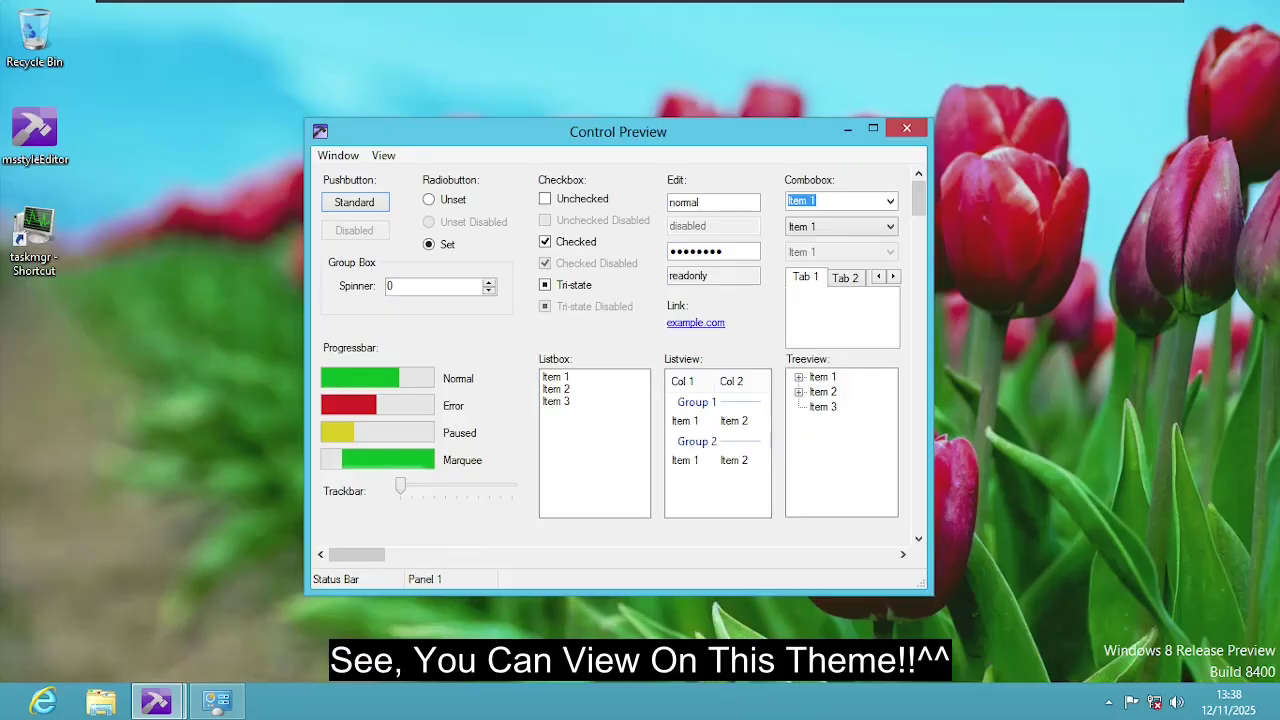
Step: Open the About Windows dialog, view its themed frame beside the Control Preview window, and close it
{"action": "key", "text": "super+r"}
{"action": "type", "text": "winv"}
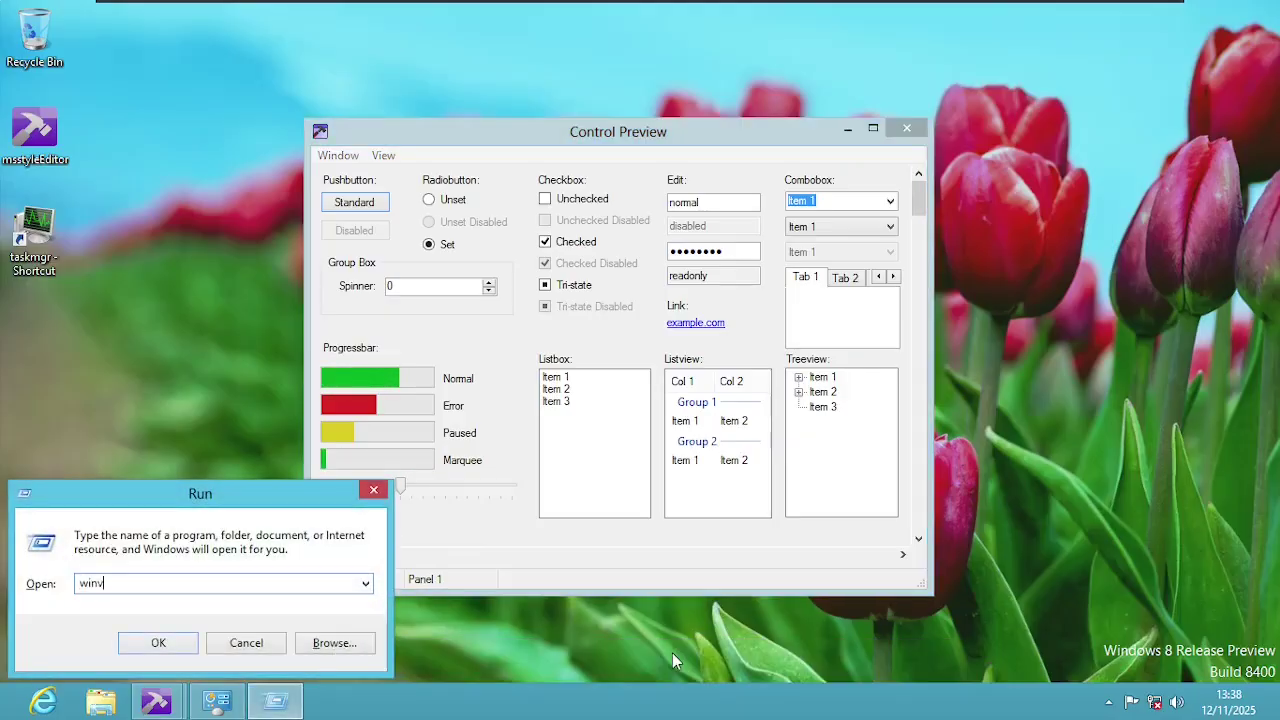
{"action": "key", "text": "Return"}
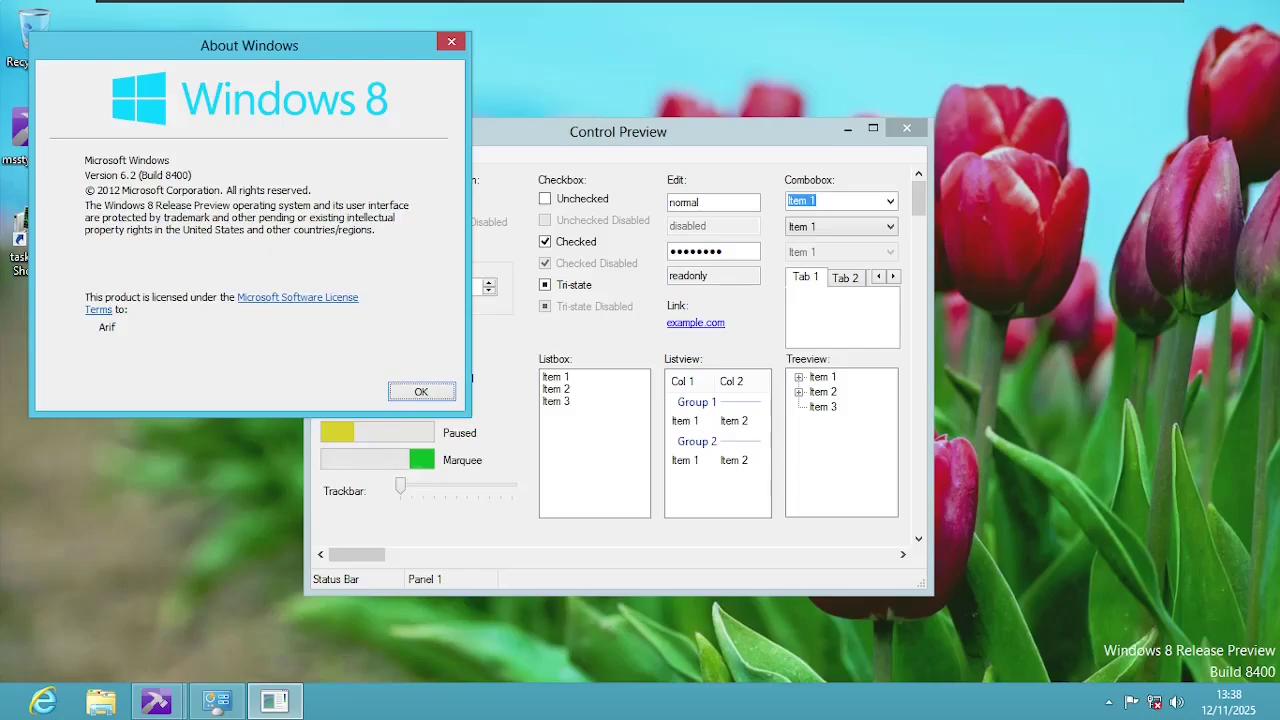
{"action": "left_click_drag", "start_coordinate": [178, 49], "coordinate": [882, 267]}
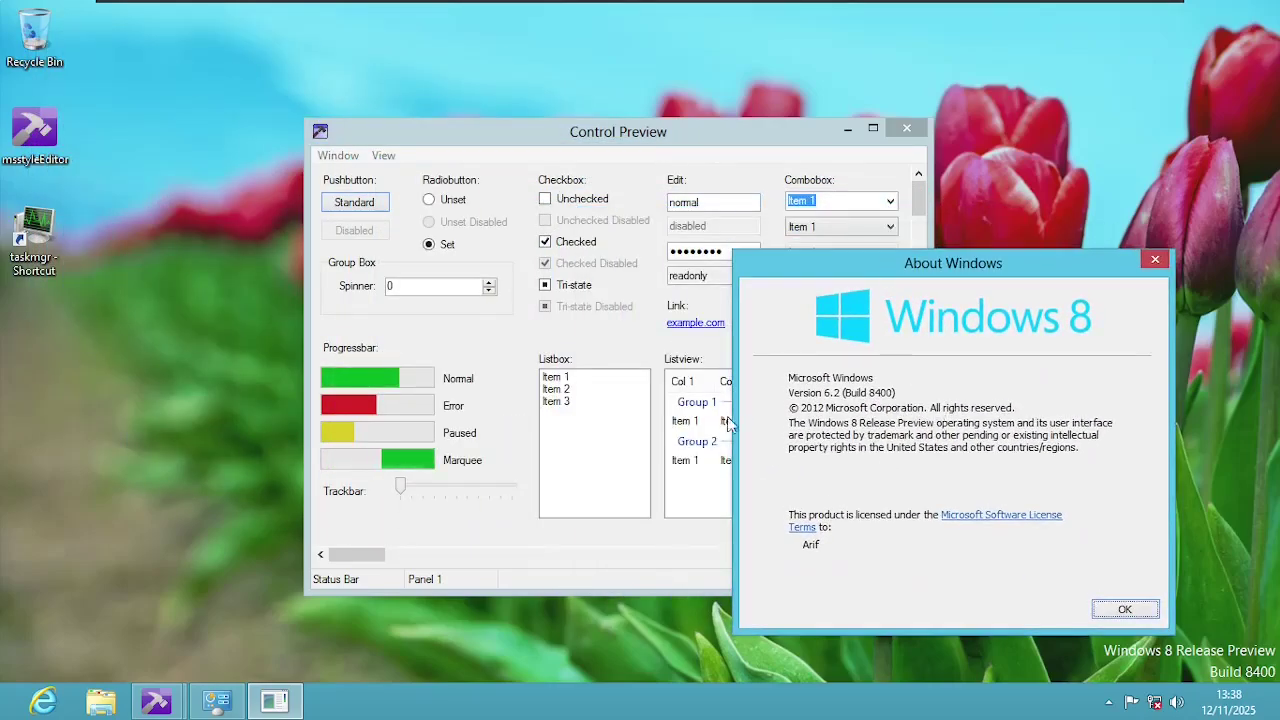
{"action": "left_click", "coordinate": [1124, 609]}
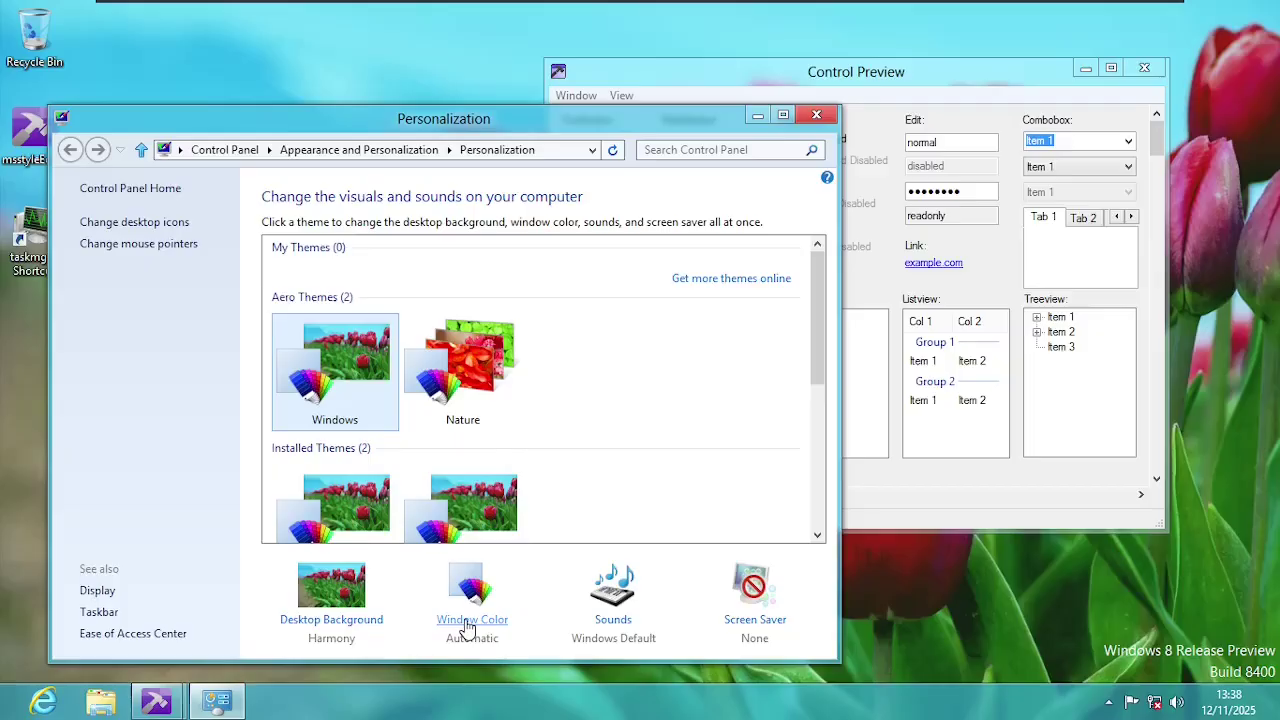
Step: Open the Window Color and Appearance settings and move that window below the Control Preview, leaving it open
{"action": "left_click", "coordinate": [472, 622]}
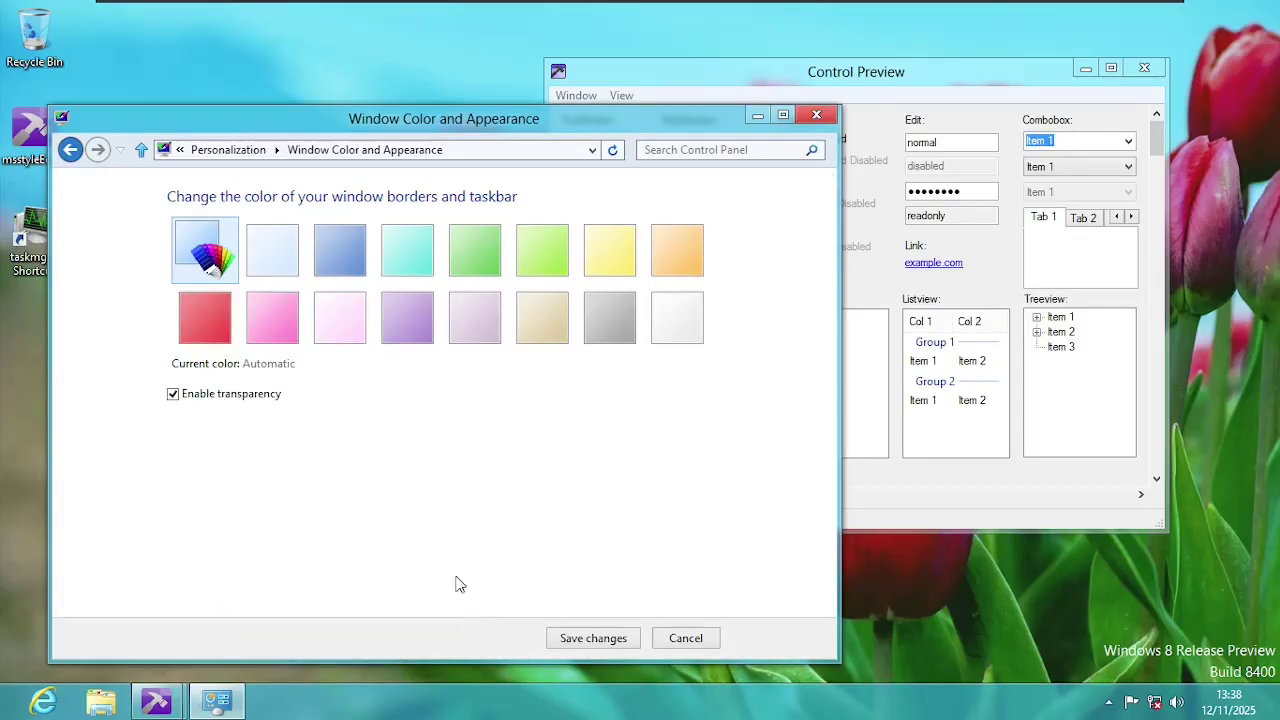
{"action": "left_click_drag", "start_coordinate": [651, 118], "coordinate": [942, 376]}
Step: Open a second Personalization window, move it aside, and apply the Metro Style theme from it
{"action": "right_click", "coordinate": [207, 350]}
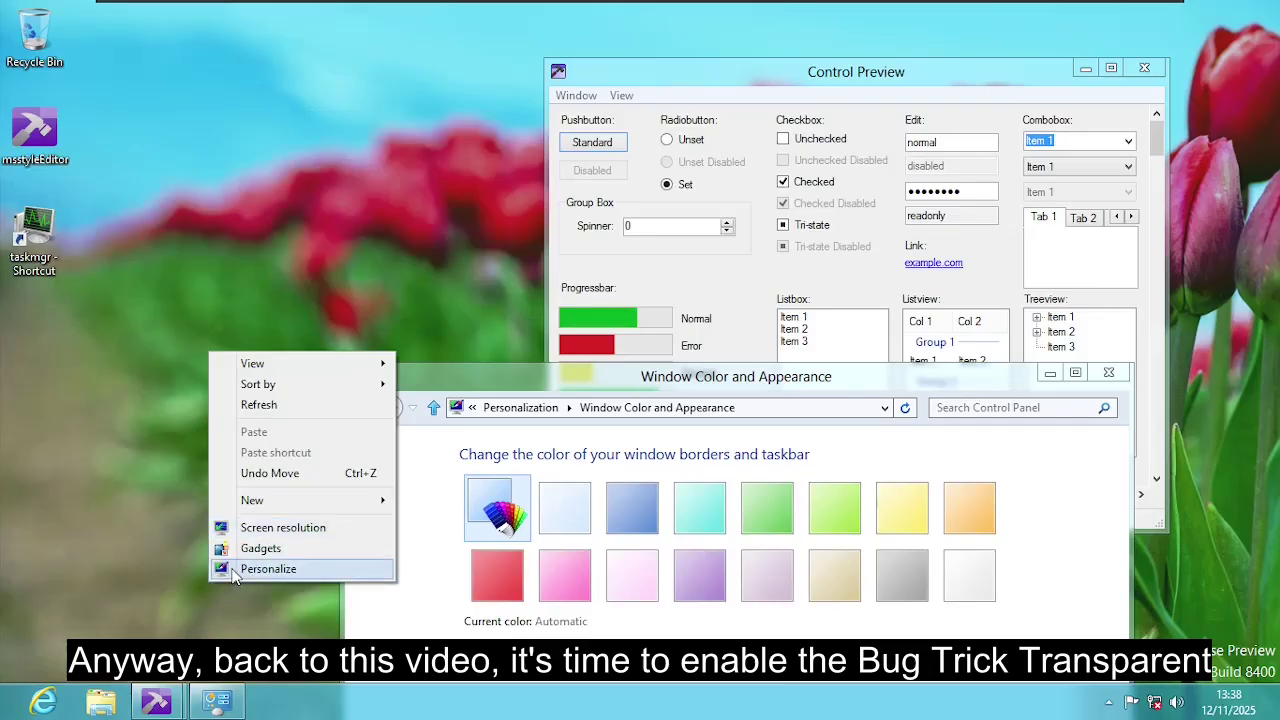
{"action": "left_click", "coordinate": [265, 568]}
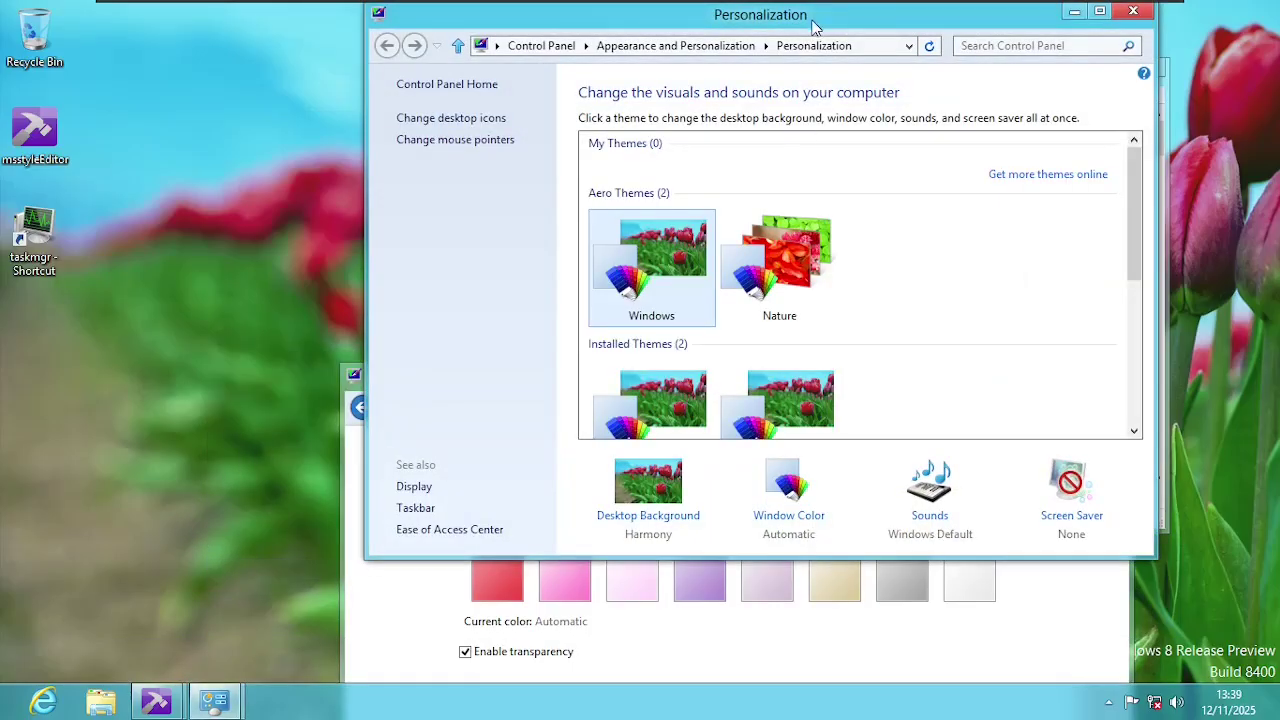
{"action": "left_click_drag", "start_coordinate": [759, 15], "coordinate": [386, 102]}
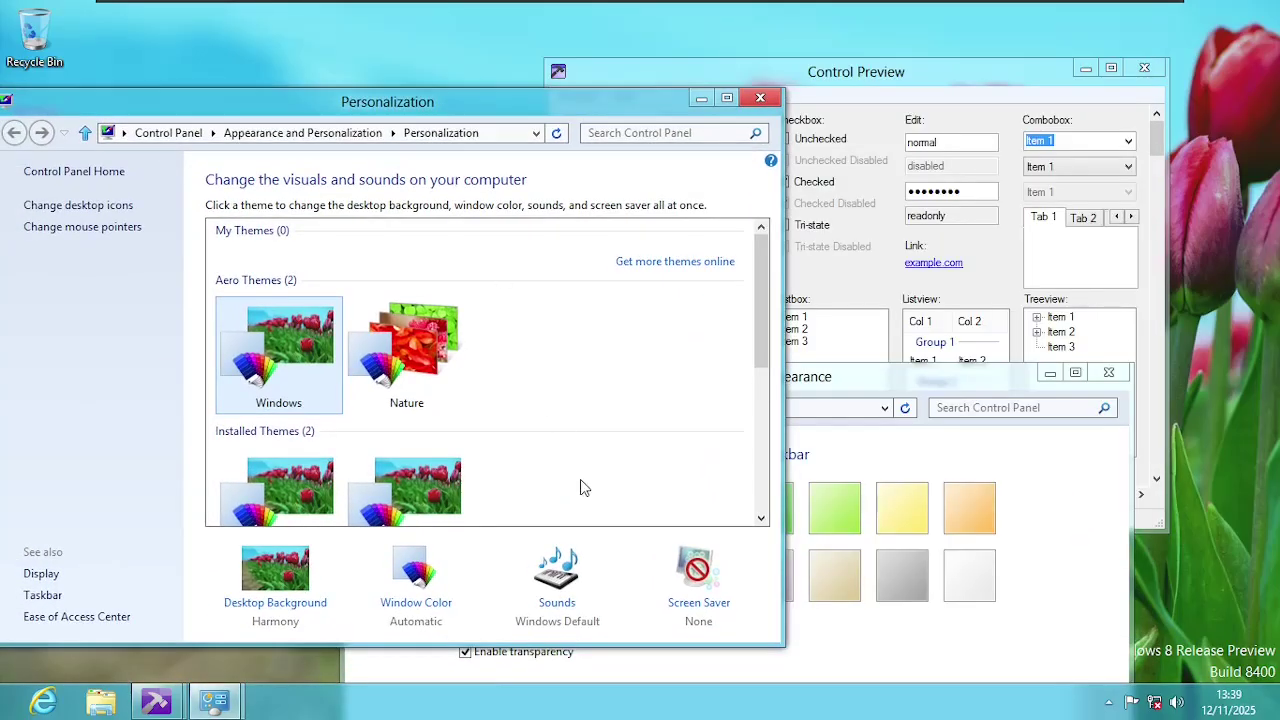
{"action": "scroll", "coordinate": [584, 487], "scroll_direction": "down", "scroll_amount": 2}
{"action": "left_click", "coordinate": [418, 444]}
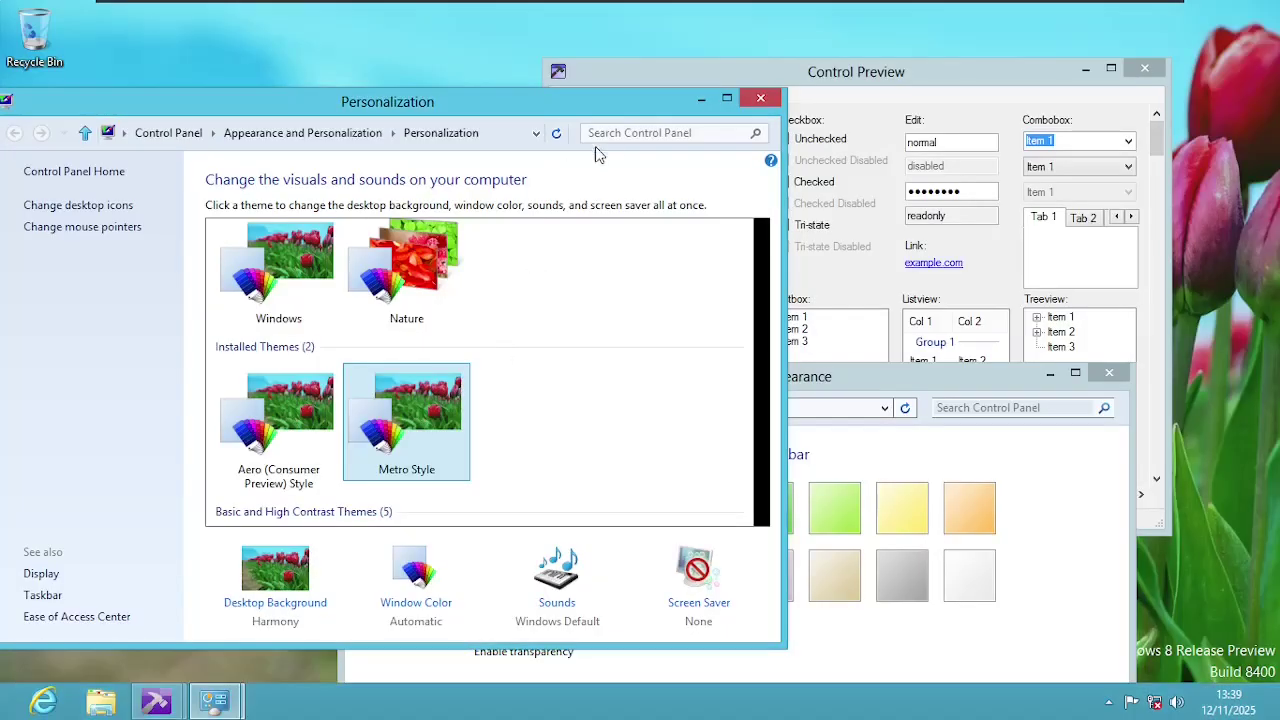
Step: Minimize the Personalization window and open the desktop gadgets gallery
{"action": "left_click", "coordinate": [701, 100]}
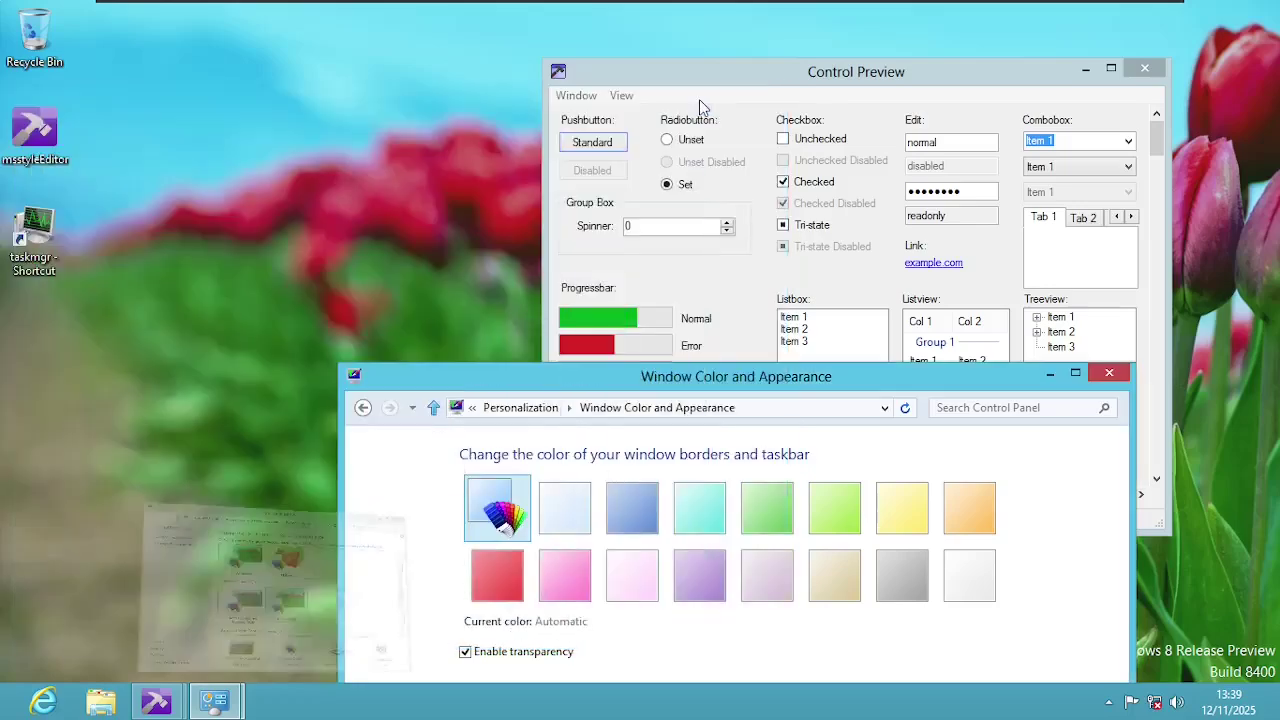
{"action": "right_click", "coordinate": [217, 155]}
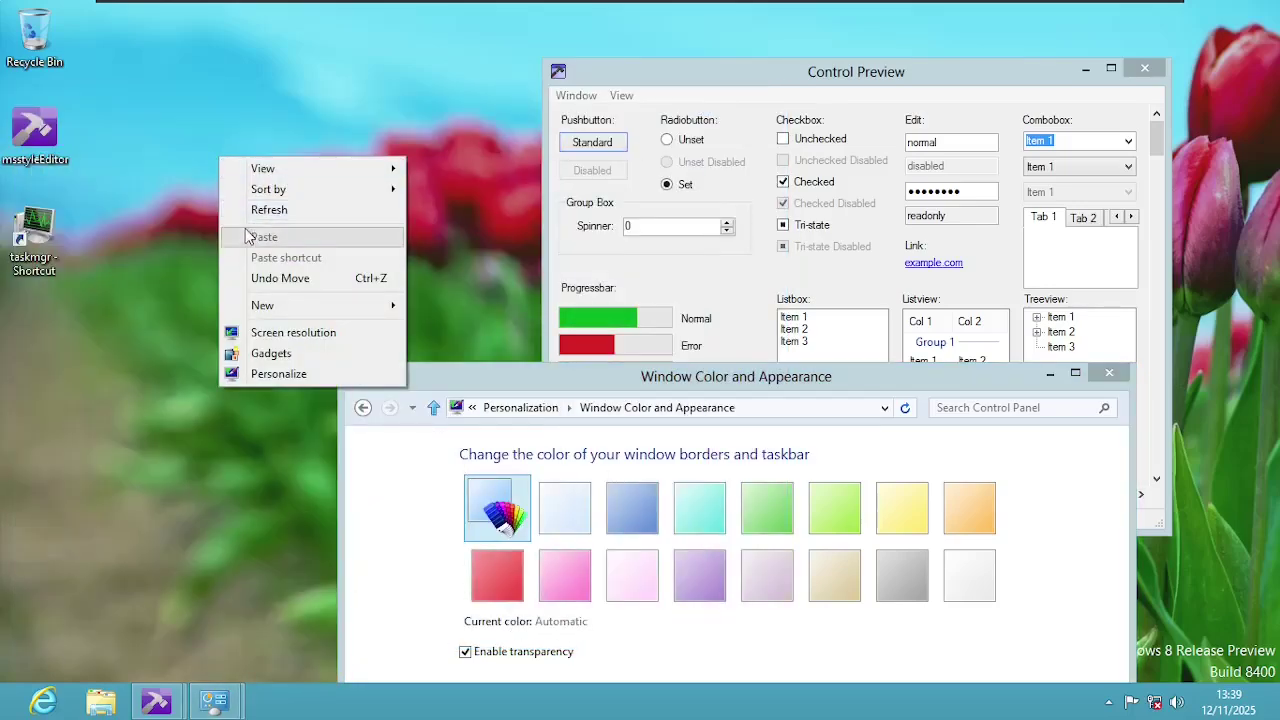
{"action": "left_click", "coordinate": [262, 334]}
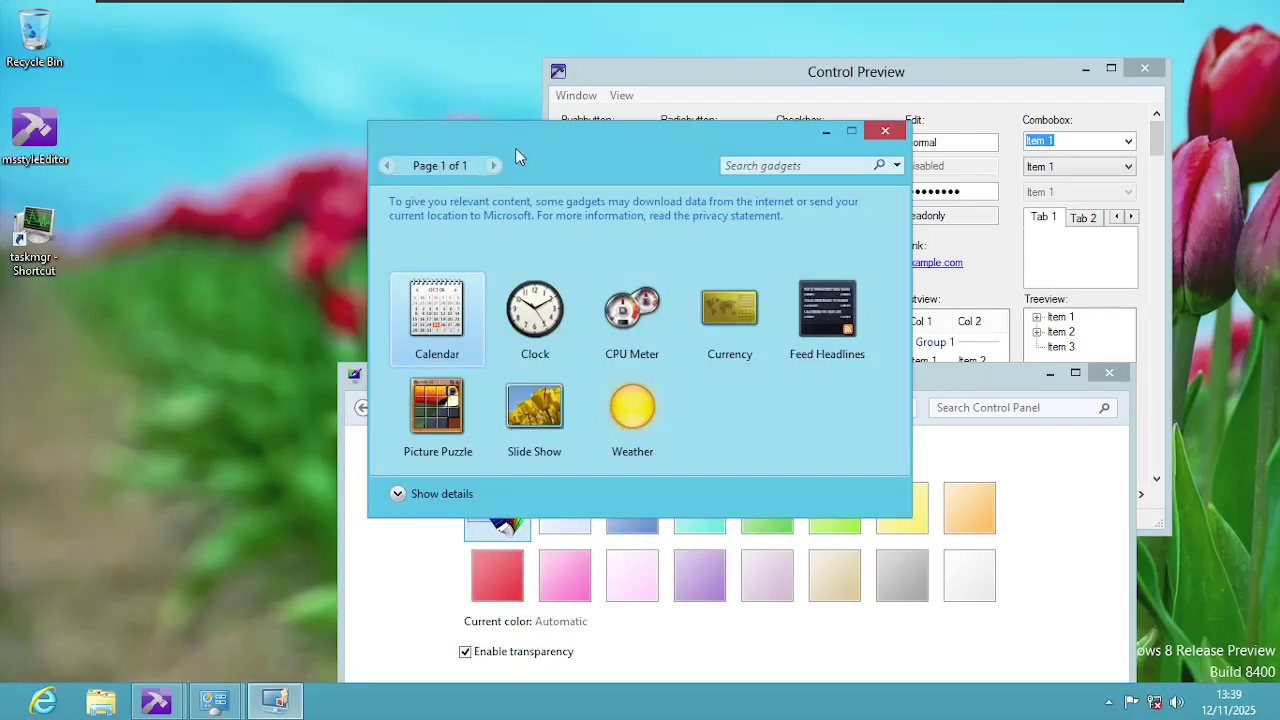
Step: Move the gadget gallery aside, toggle Enable transparency so it ends up enabled in Window Color and Appearance, and minimize that window
{"action": "left_click_drag", "start_coordinate": [516, 149], "coordinate": [207, 71]}
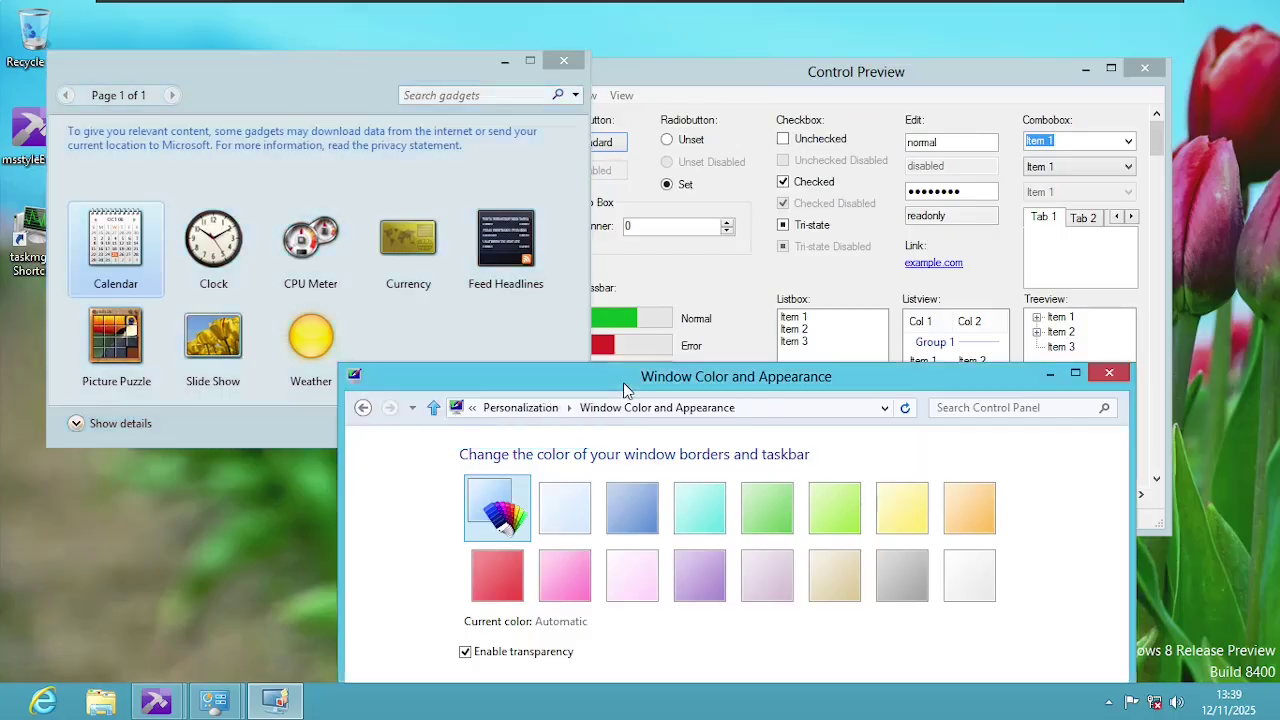
{"action": "left_click_drag", "start_coordinate": [623, 382], "coordinate": [519, 148]}
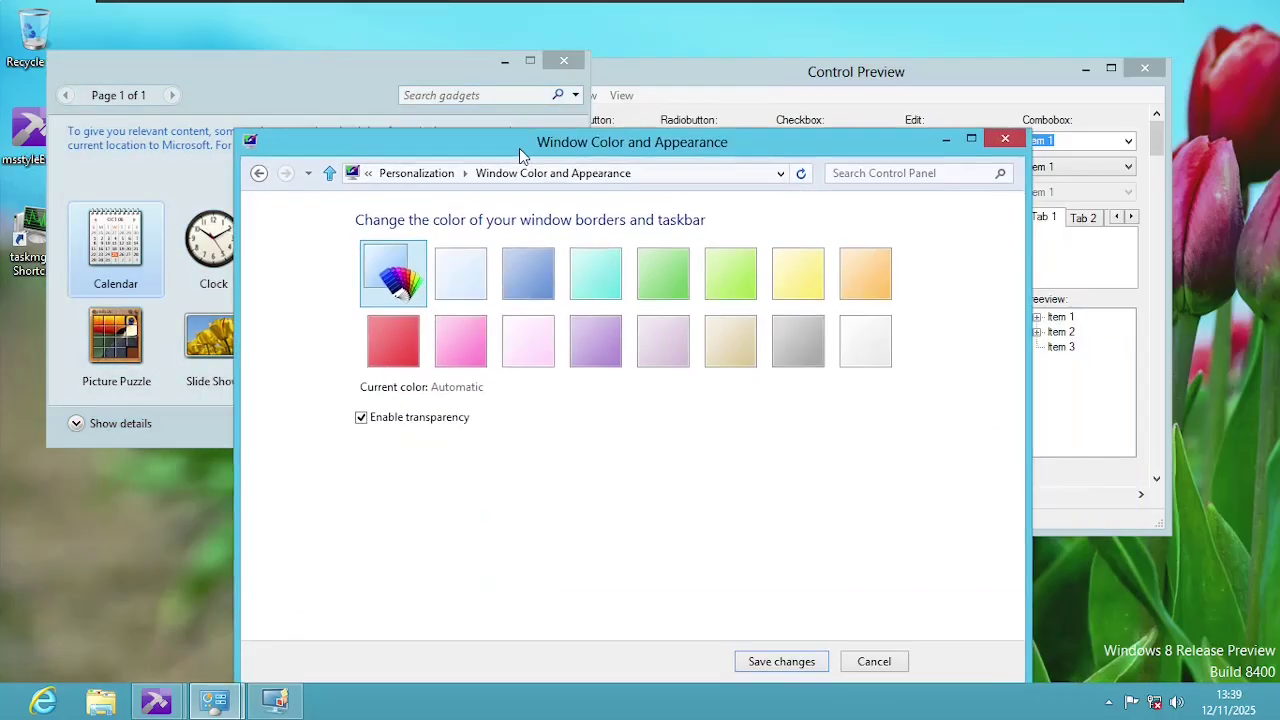
{"action": "left_click", "coordinate": [361, 420]}
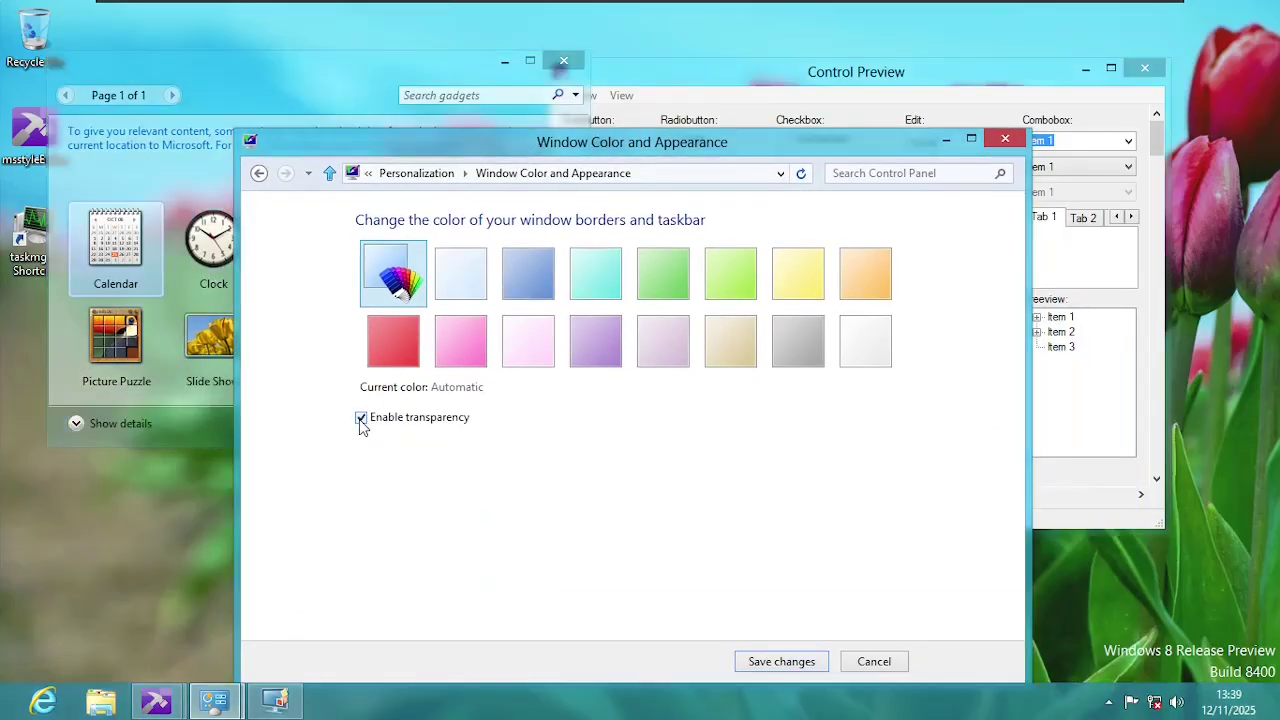
{"action": "left_click", "coordinate": [946, 139]}
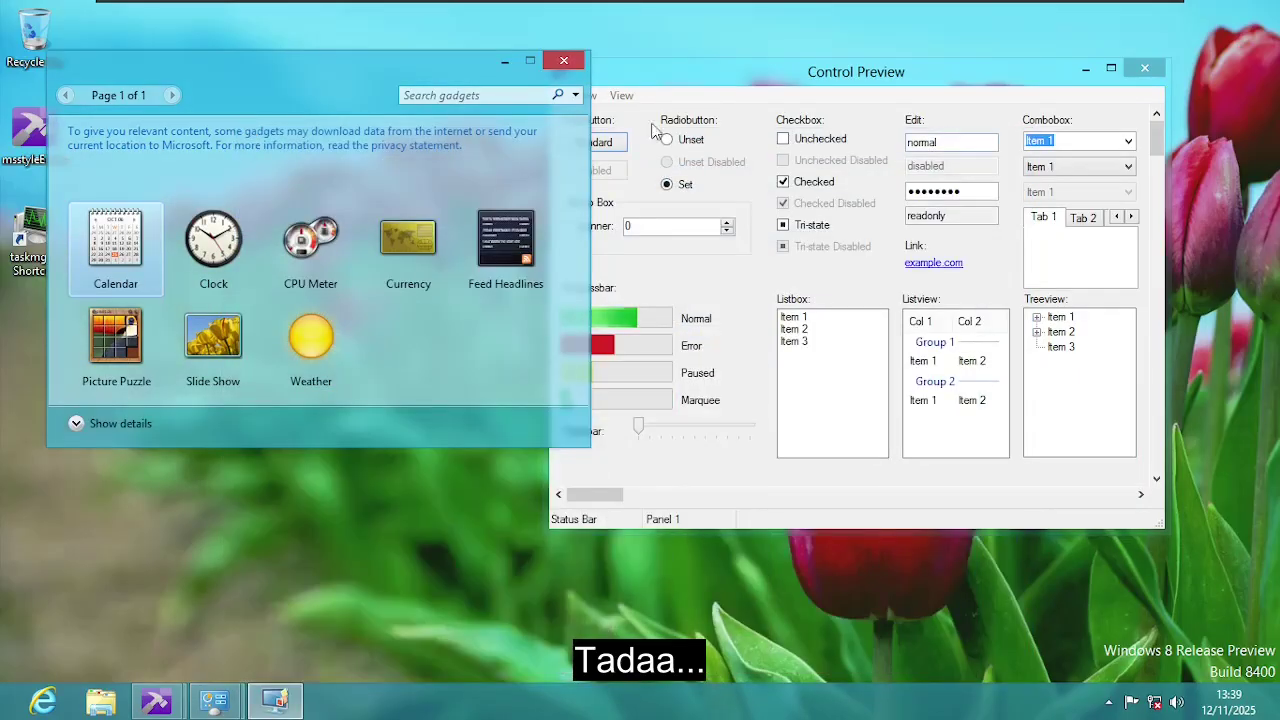
Step: Move the gadget gallery around the desktop and over the Control Preview window to examine the glass effect
{"action": "left_click_drag", "start_coordinate": [366, 61], "coordinate": [364, 100]}
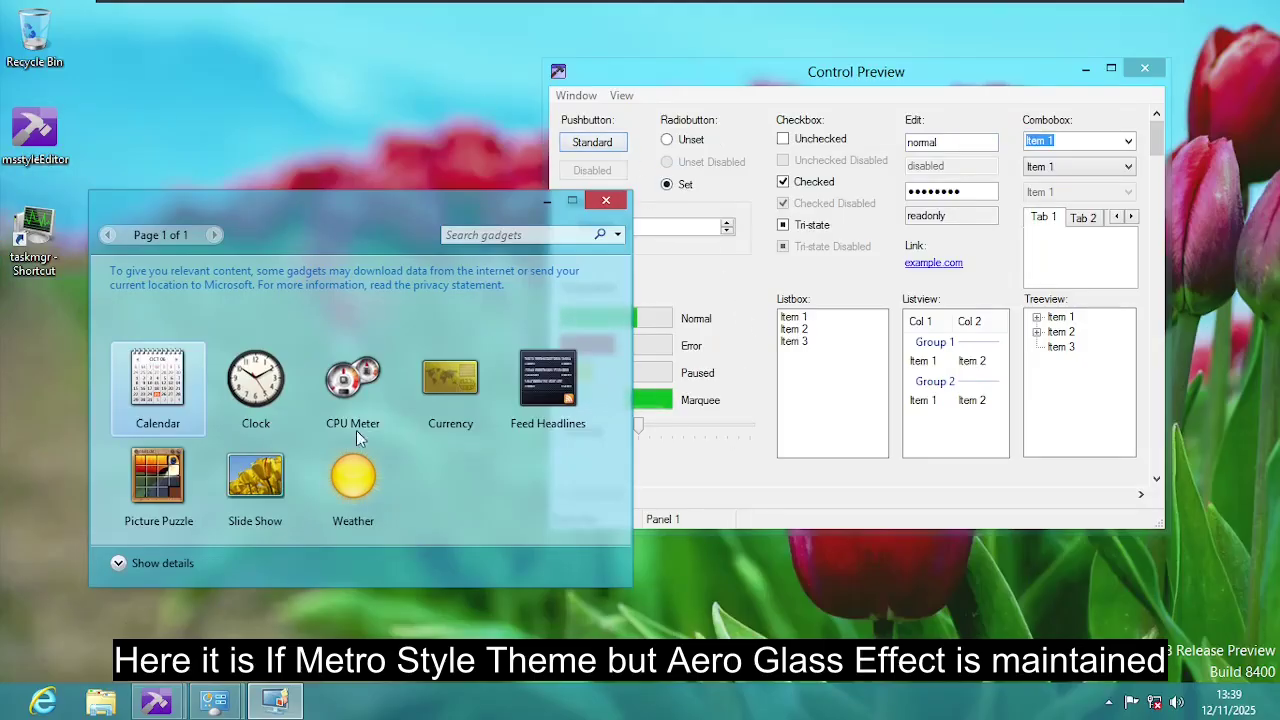
{"action": "left_click_drag", "start_coordinate": [327, 225], "coordinate": [822, 139]}
{"action": "left_click", "coordinate": [385, 331]}
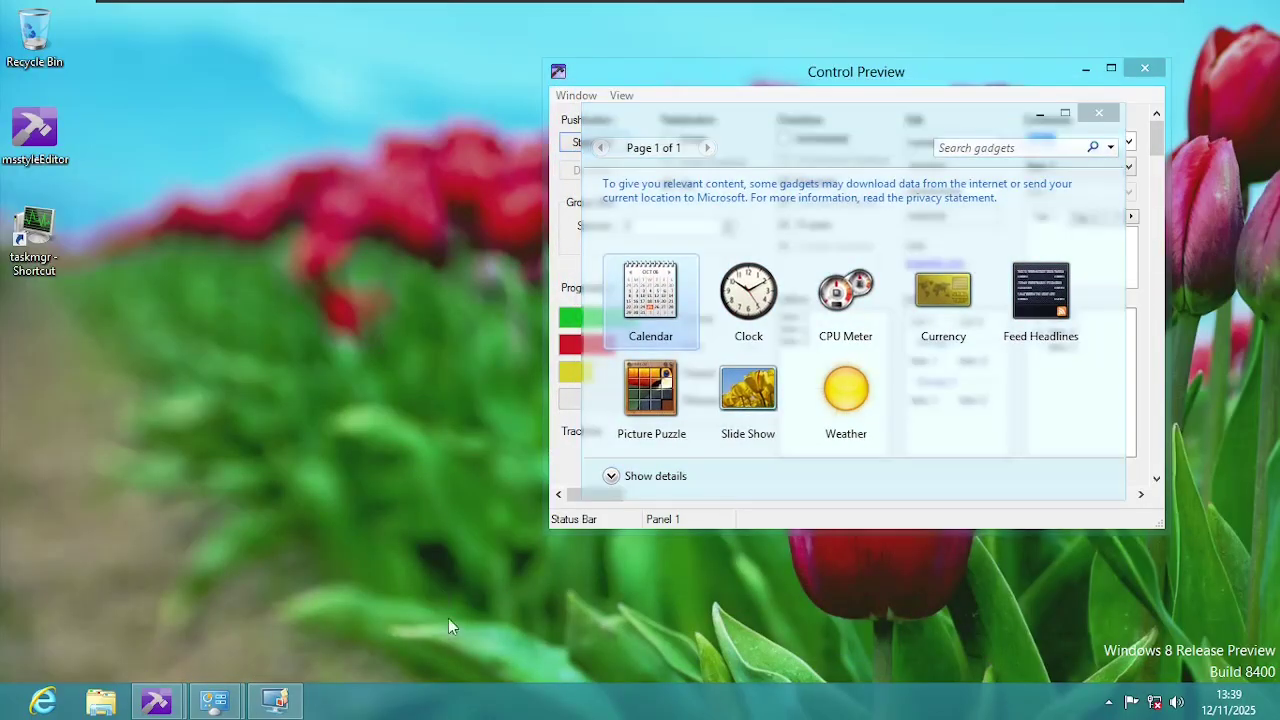
Step: Open Task Manager and move it beside the gadget gallery to view its themed frame
{"action": "right_click", "coordinate": [460, 708]}
{"action": "left_click", "coordinate": [510, 637]}
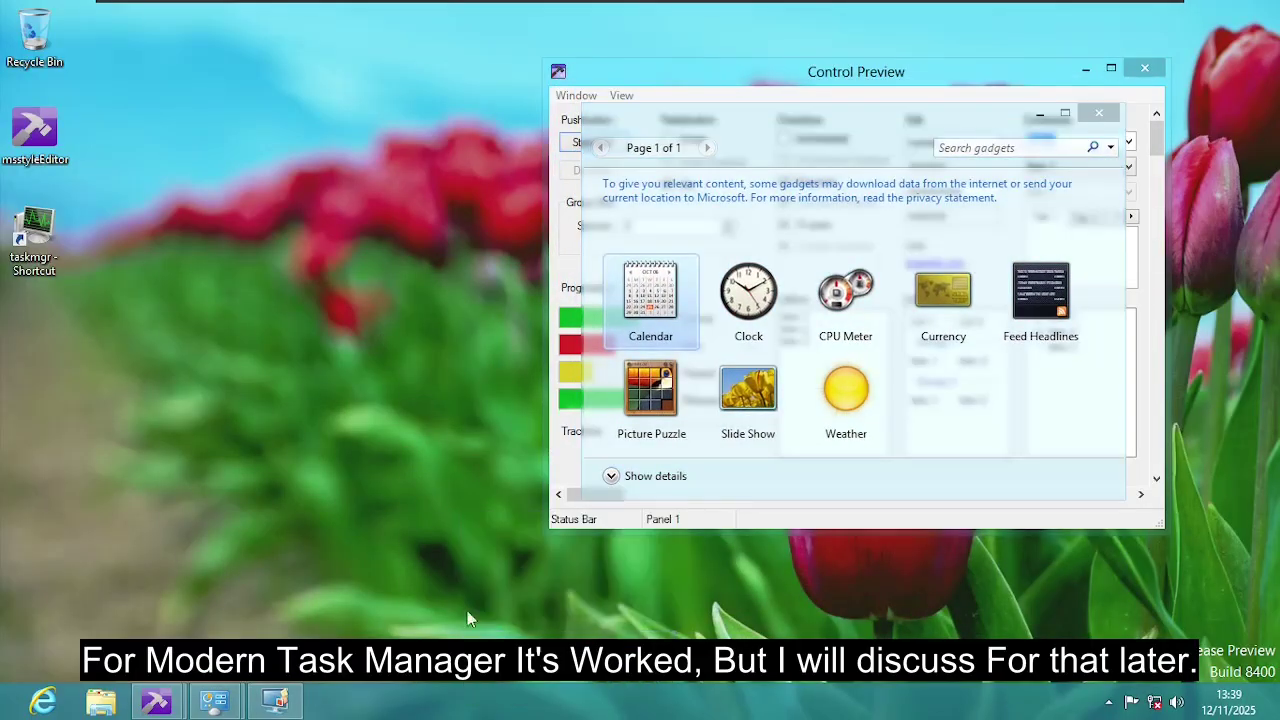
{"action": "left_click", "coordinate": [210, 465]}
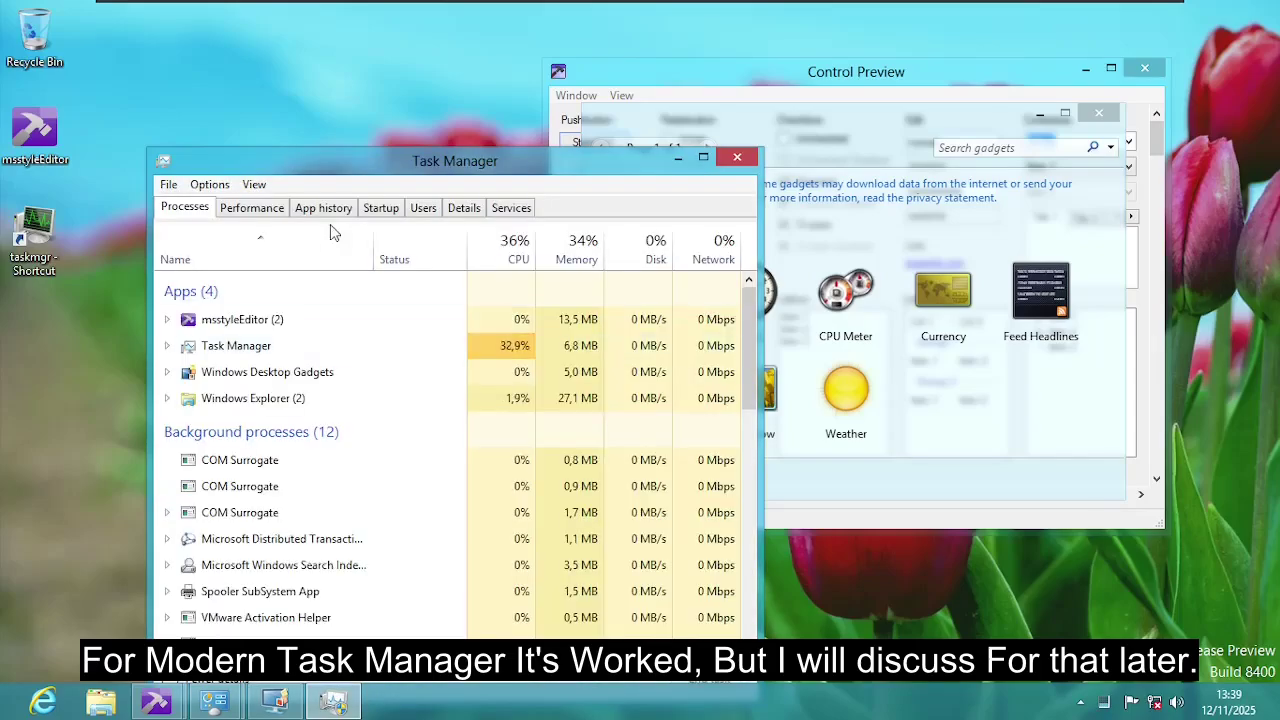
{"action": "left_click_drag", "start_coordinate": [352, 175], "coordinate": [238, 92]}
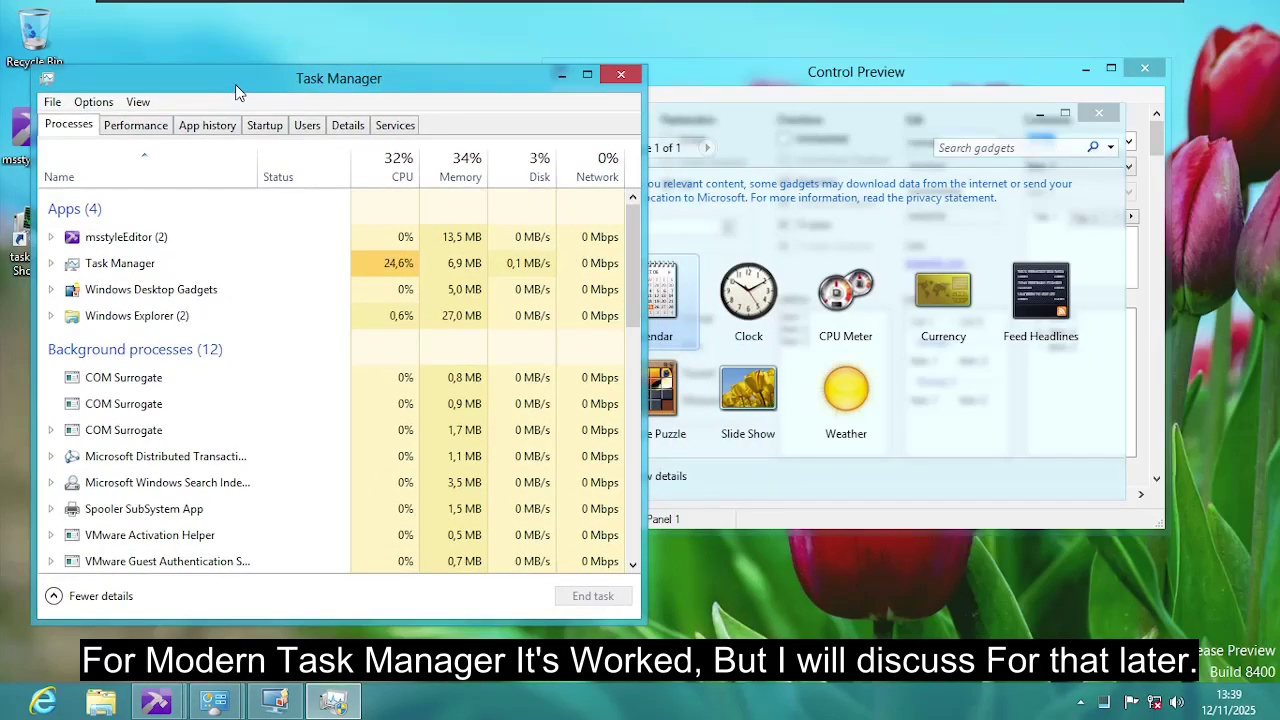
Step: Minimize the gadget gallery and Task Manager, and move the Control Preview window to the middle of the desktop
{"action": "left_click", "coordinate": [736, 122]}
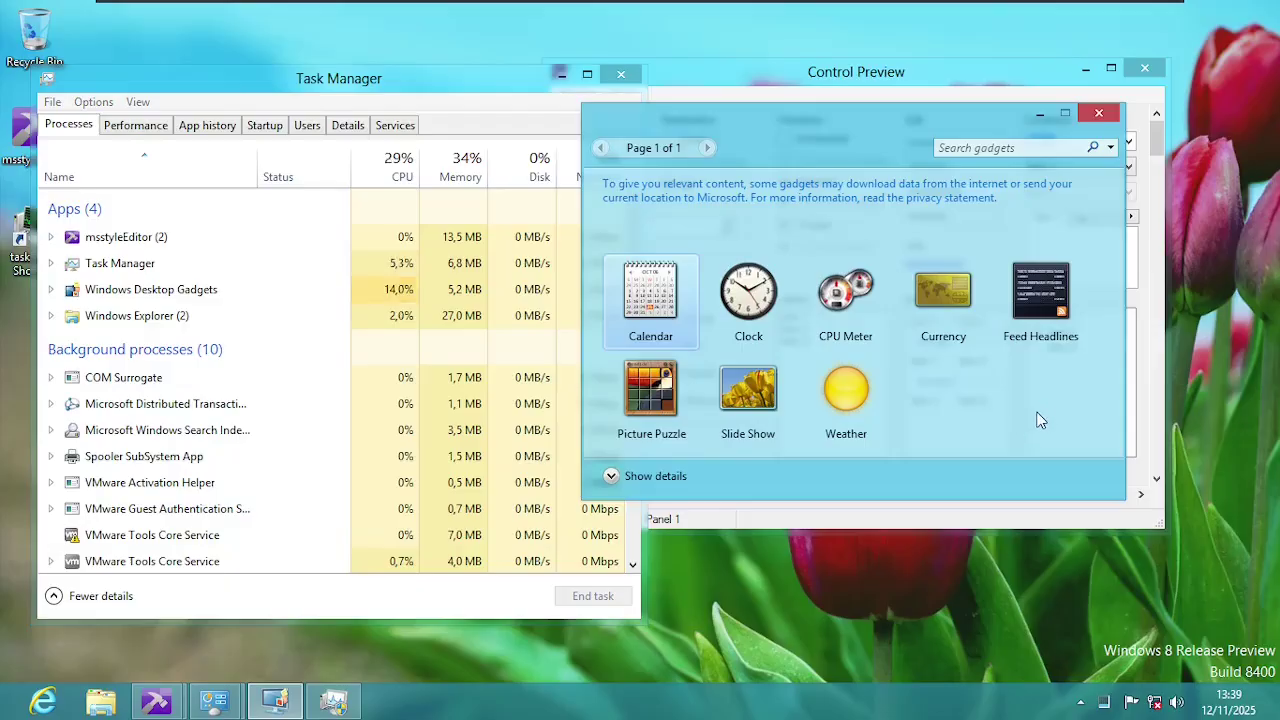
{"action": "left_click", "coordinate": [1041, 114]}
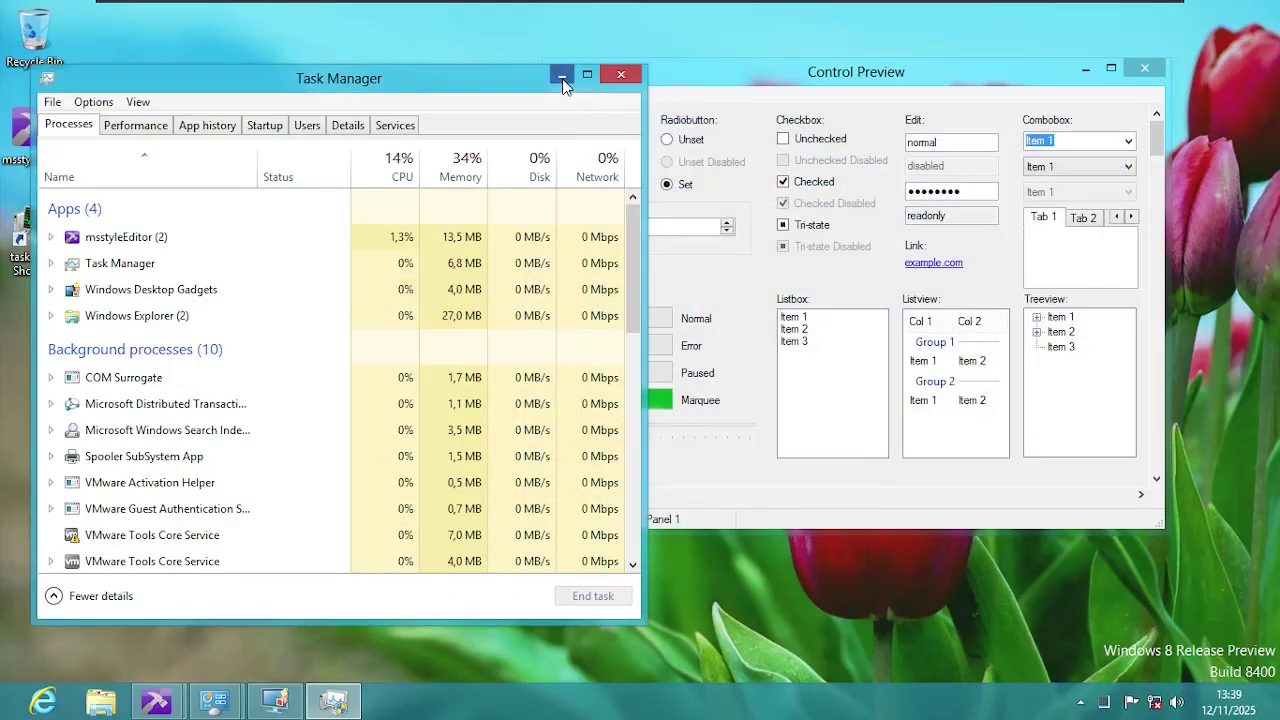
{"action": "left_click", "coordinate": [562, 76]}
{"action": "left_click_drag", "start_coordinate": [709, 80], "coordinate": [487, 126]}
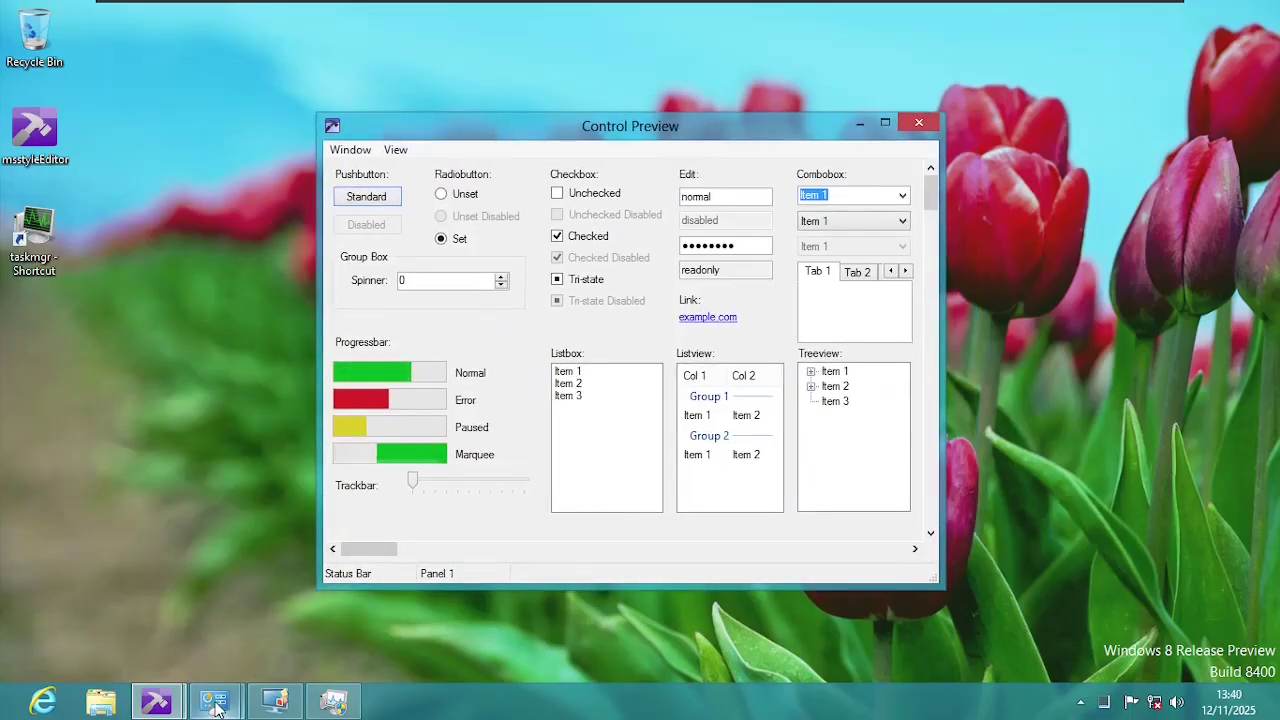
Step: Bring back the Personalization window, apply the Aero (Consumer Preview) Style theme, and move the window to inspect its frame
{"action": "mouse_move", "coordinate": [216, 707]}
{"action": "left_click", "coordinate": [316, 627]}
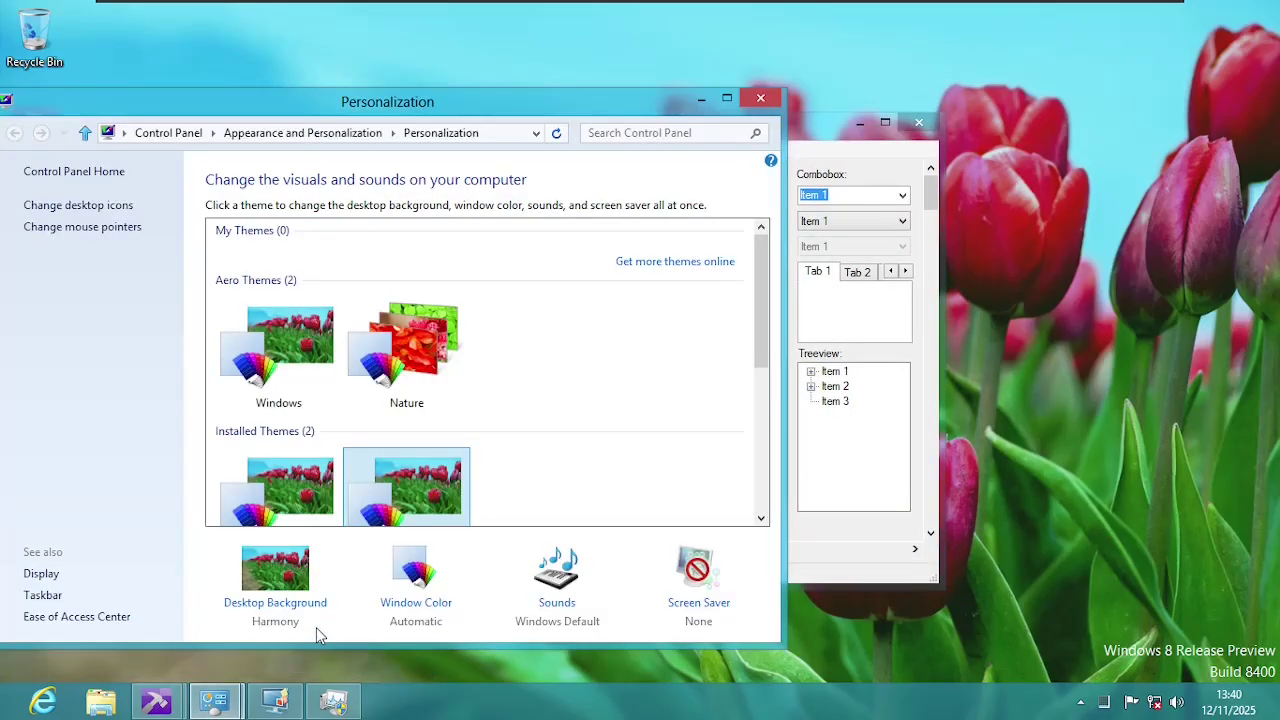
{"action": "left_click_drag", "start_coordinate": [757, 306], "coordinate": [756, 368]}
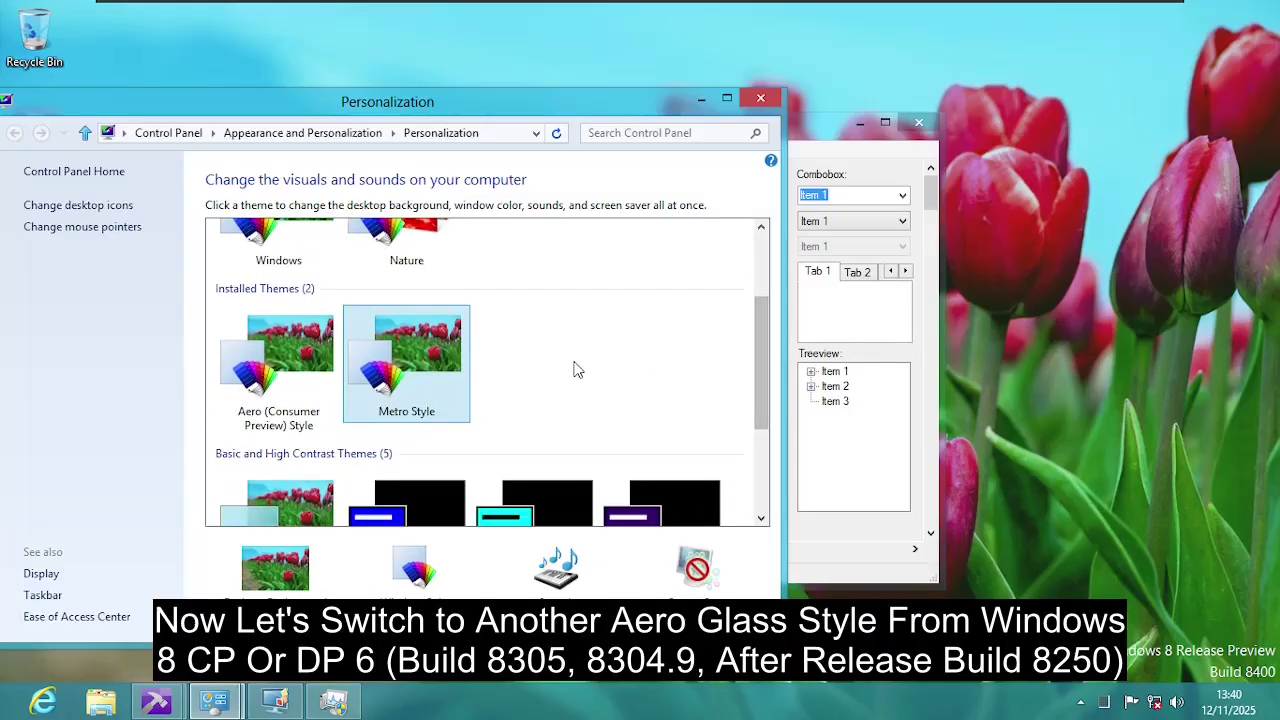
{"action": "left_click", "coordinate": [290, 364]}
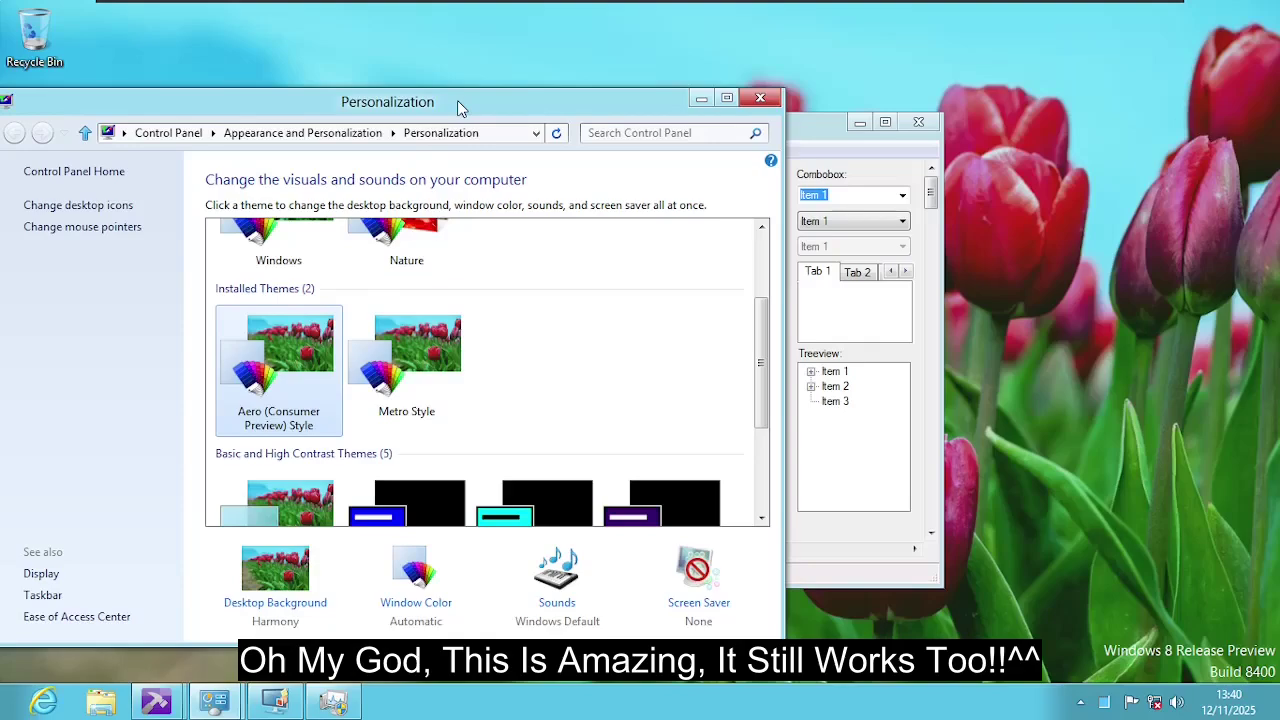
{"action": "left_click_drag", "start_coordinate": [457, 100], "coordinate": [703, 93]}
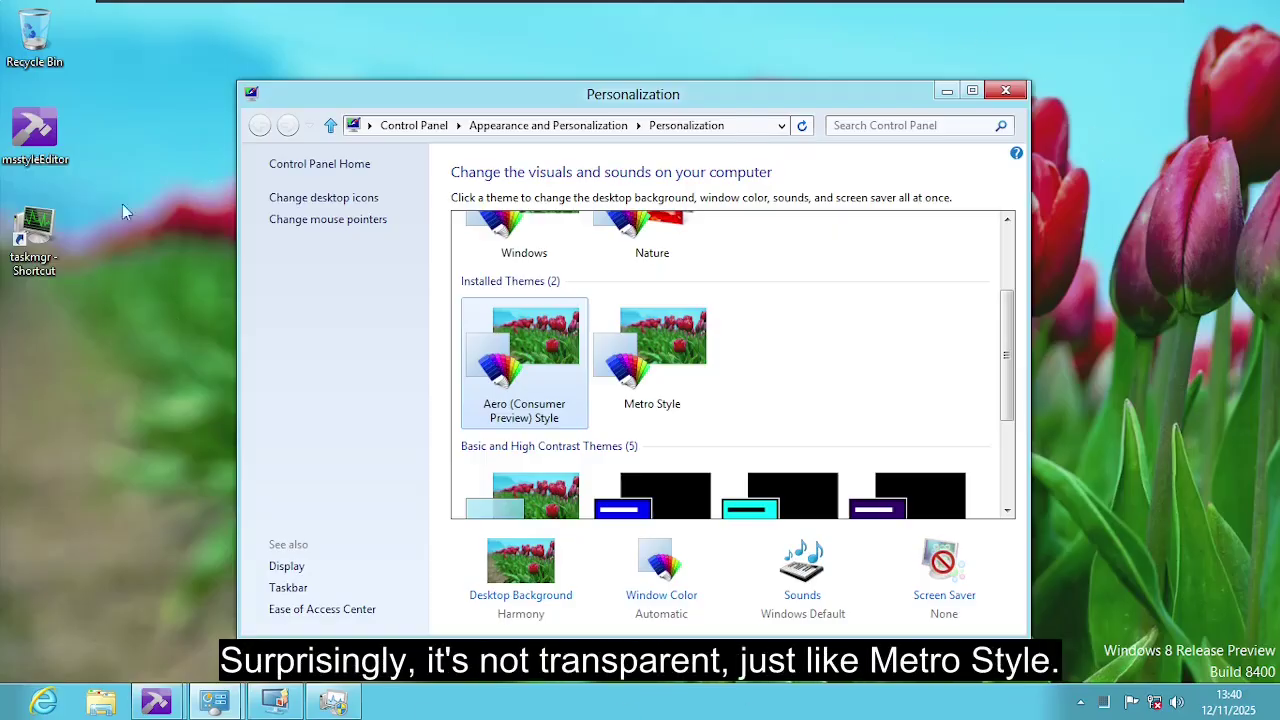
Step: Minimize the Personalization window and reposition the Control Preview window to inspect its controls under the Aero theme
{"action": "left_click", "coordinate": [946, 96]}
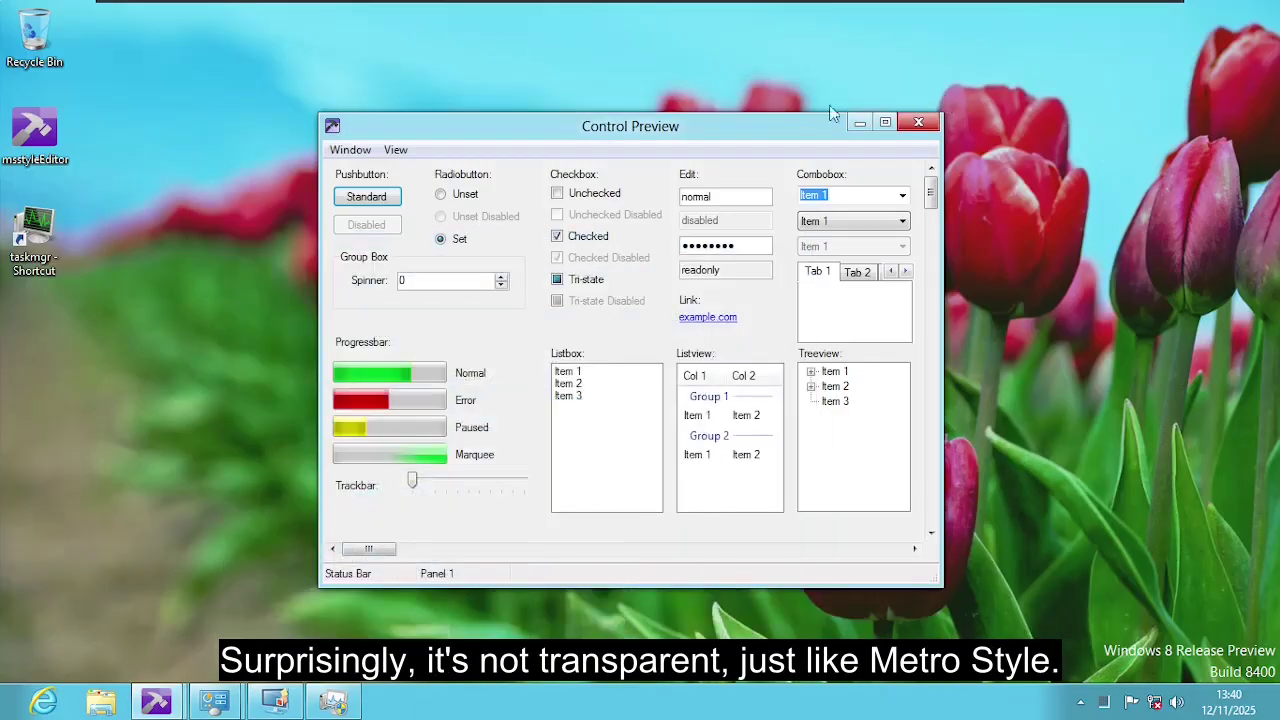
{"action": "left_click_drag", "start_coordinate": [543, 135], "coordinate": [566, 88]}
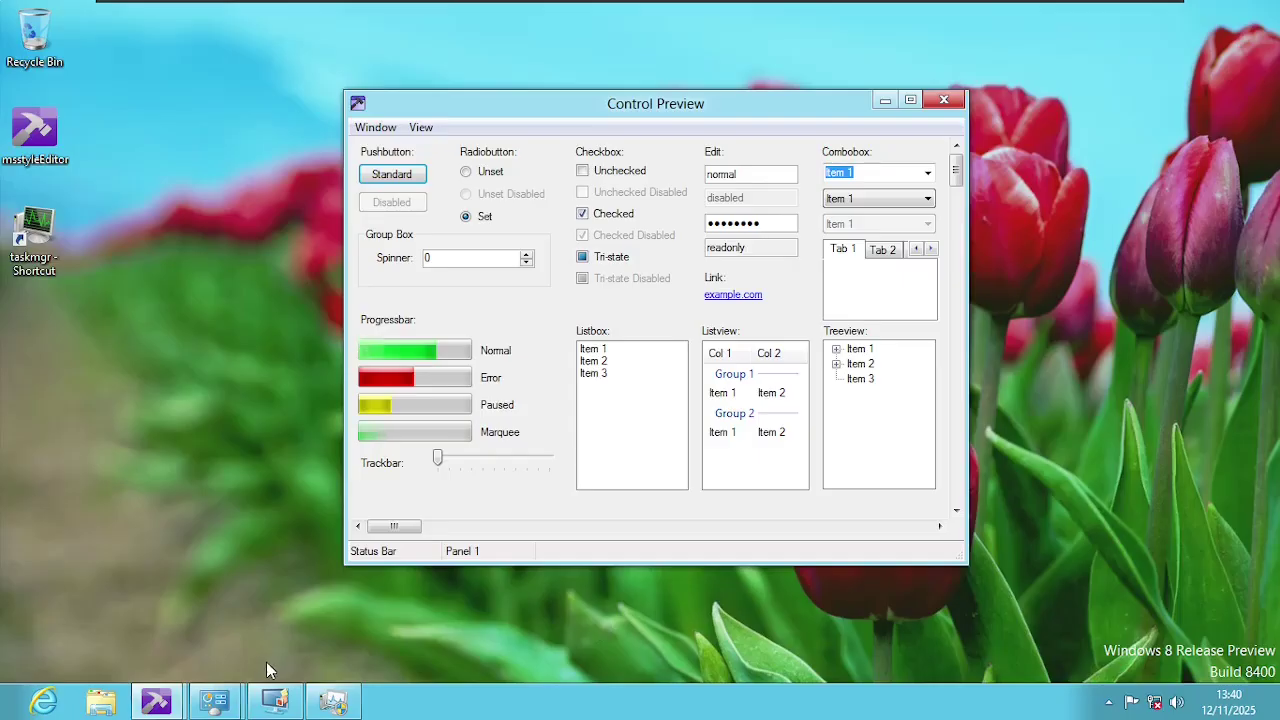
Step: Restore Window Color and Appearance, toggle Enable transparency so it ends up enabled under the Aero theme, and minimize the window
{"action": "mouse_move", "coordinate": [280, 707]}
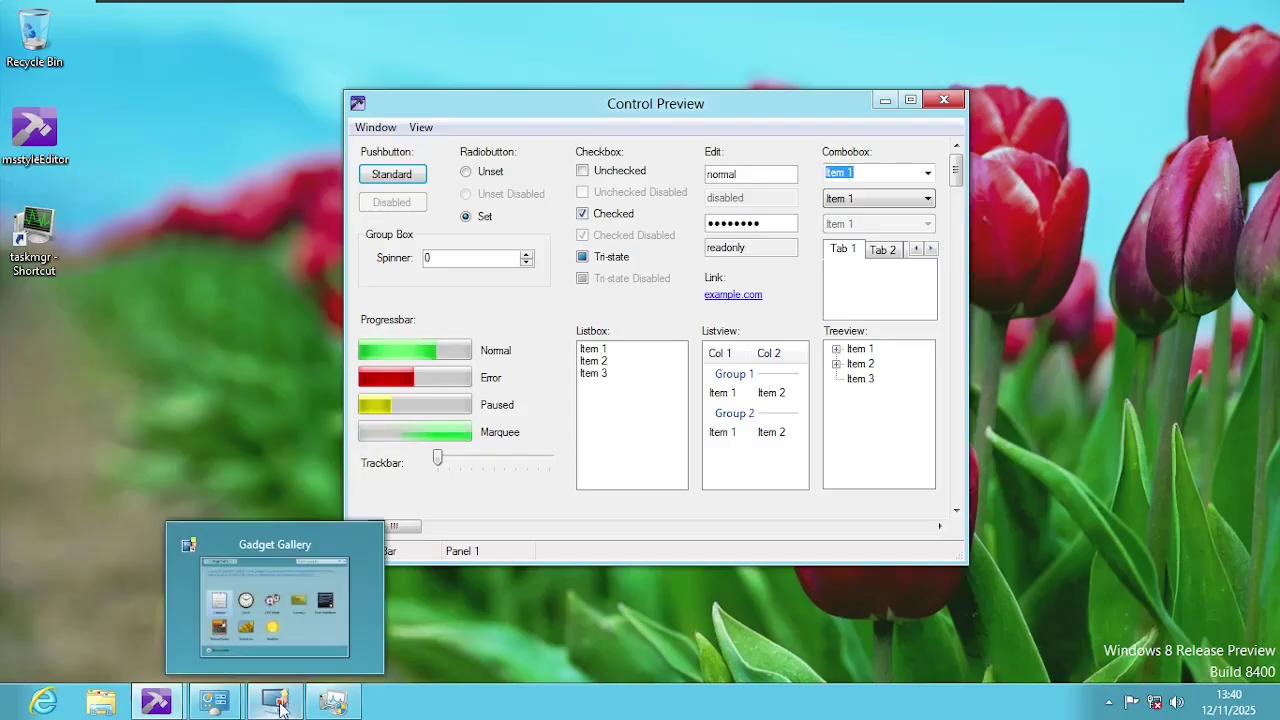
{"action": "mouse_move", "coordinate": [230, 710]}
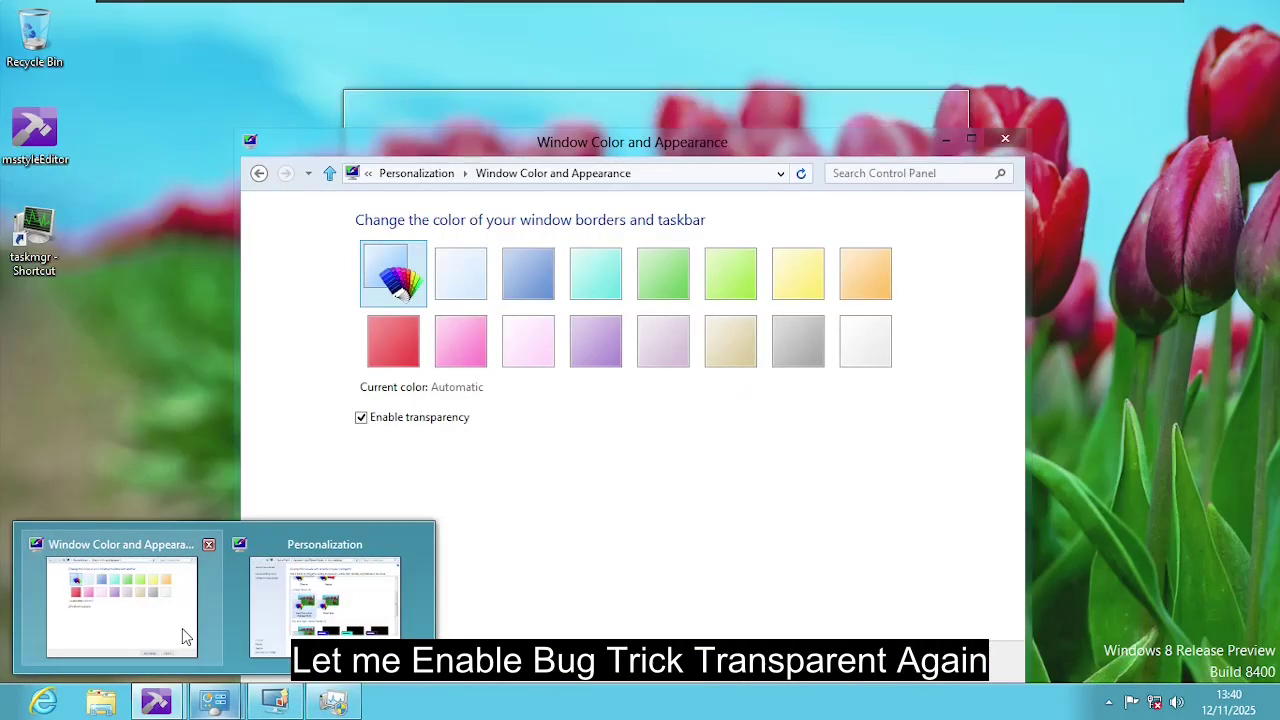
{"action": "left_click", "coordinate": [183, 630]}
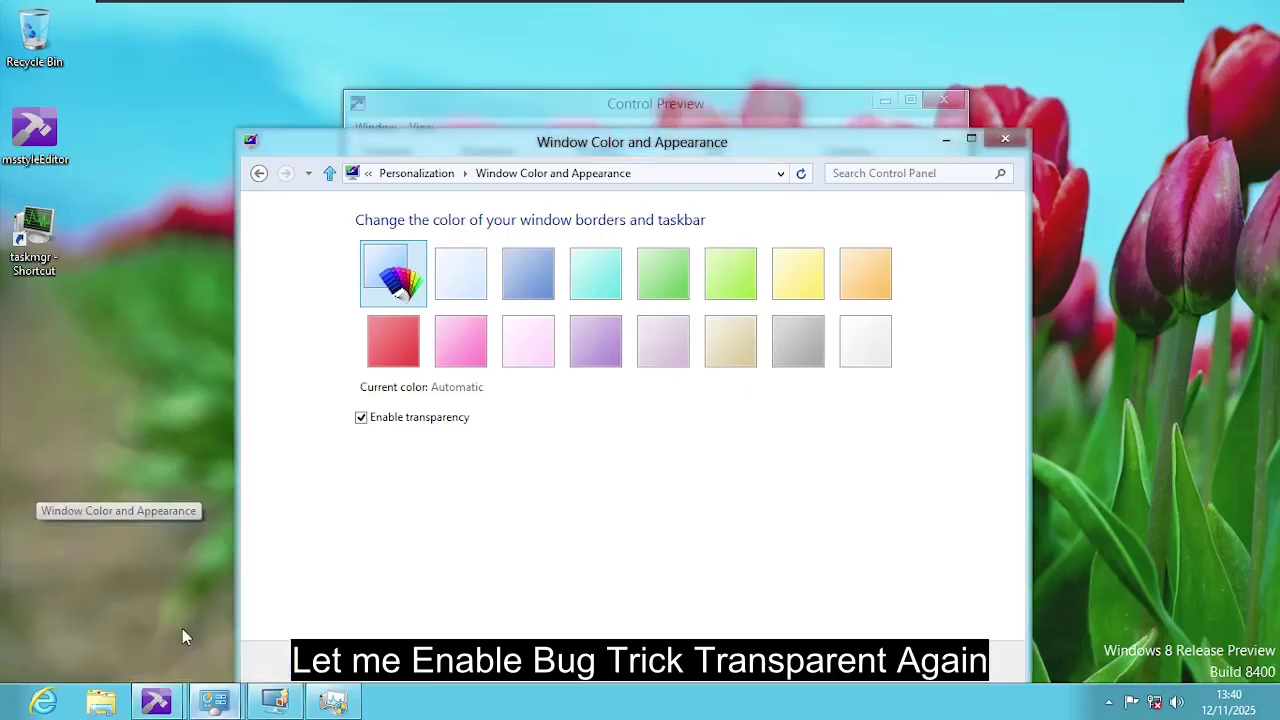
{"action": "left_click", "coordinate": [361, 418]}
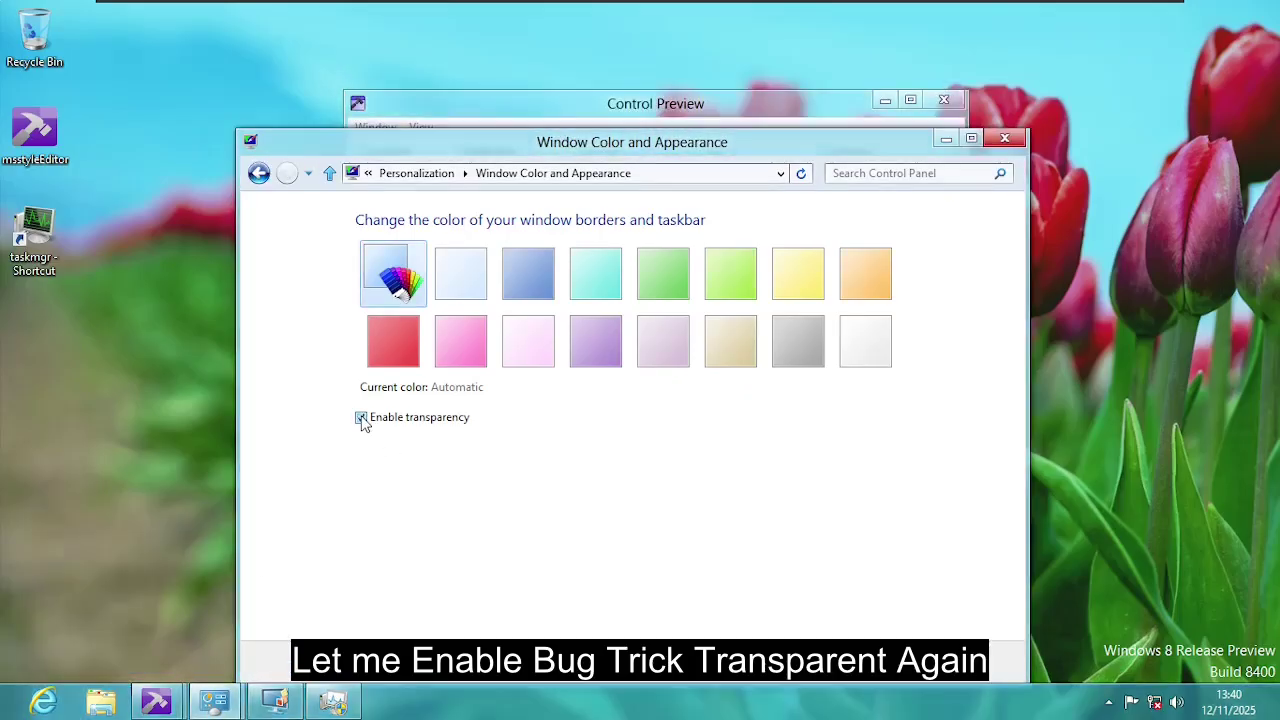
{"action": "left_click", "coordinate": [944, 140]}
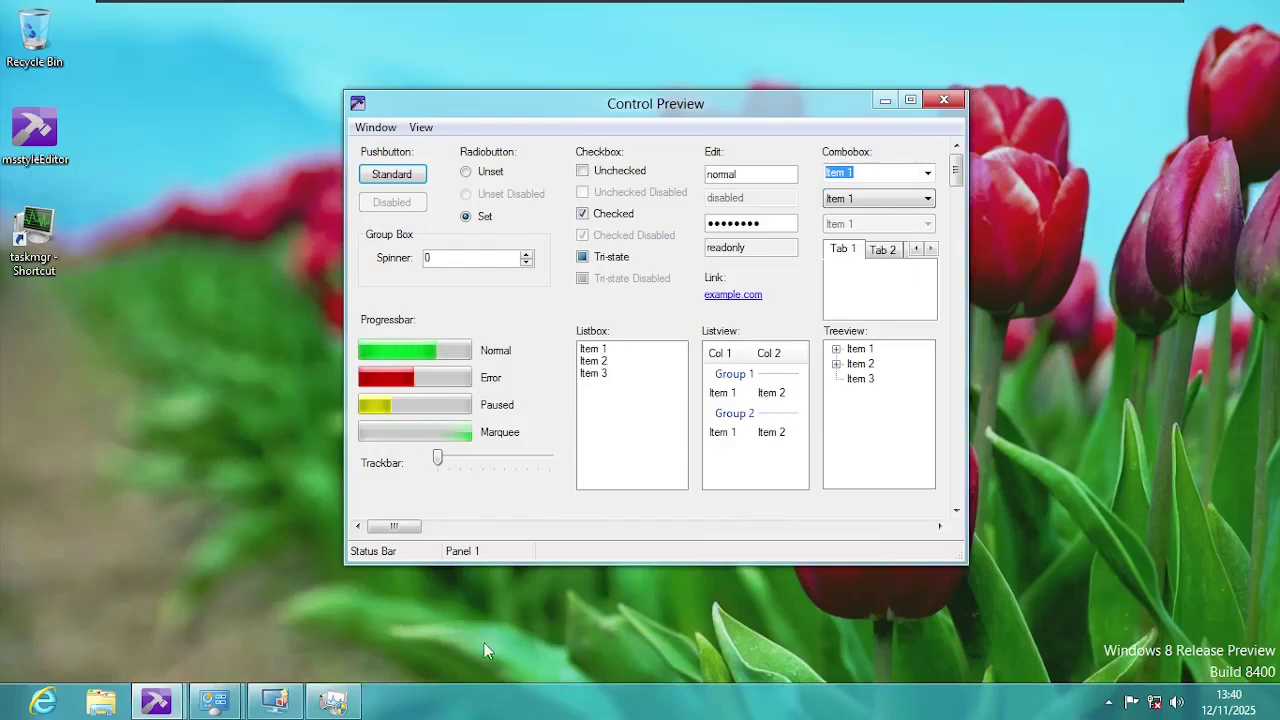
Step: Restore Task Manager and arrange it side by side with the Control Preview window
{"action": "left_click", "coordinate": [352, 705]}
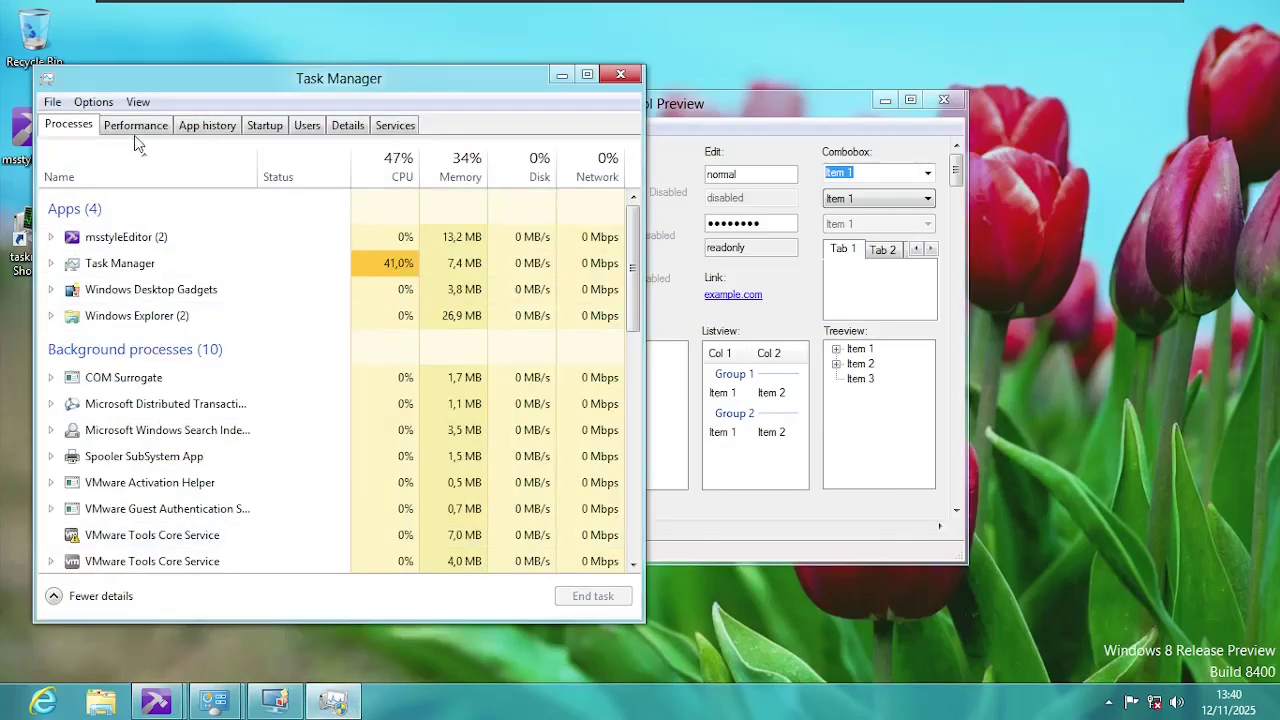
{"action": "left_click_drag", "start_coordinate": [170, 87], "coordinate": [212, 65]}
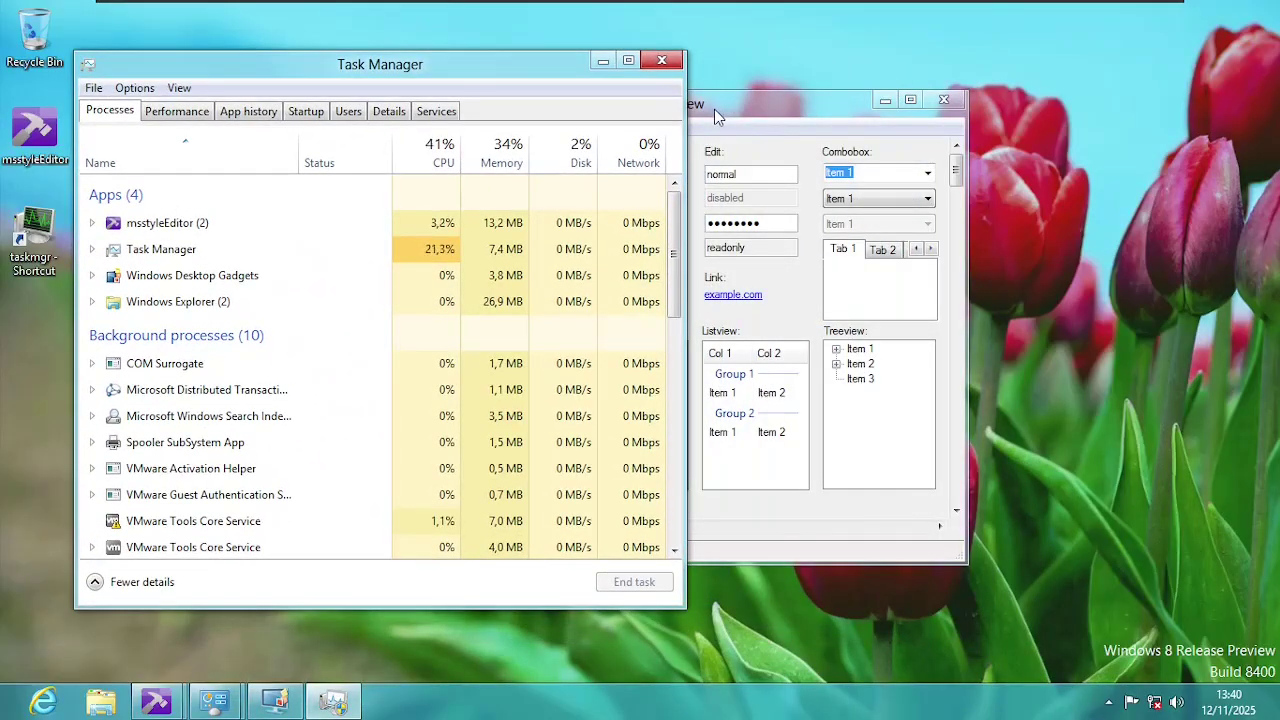
{"action": "left_click_drag", "start_coordinate": [714, 117], "coordinate": [1010, 44]}
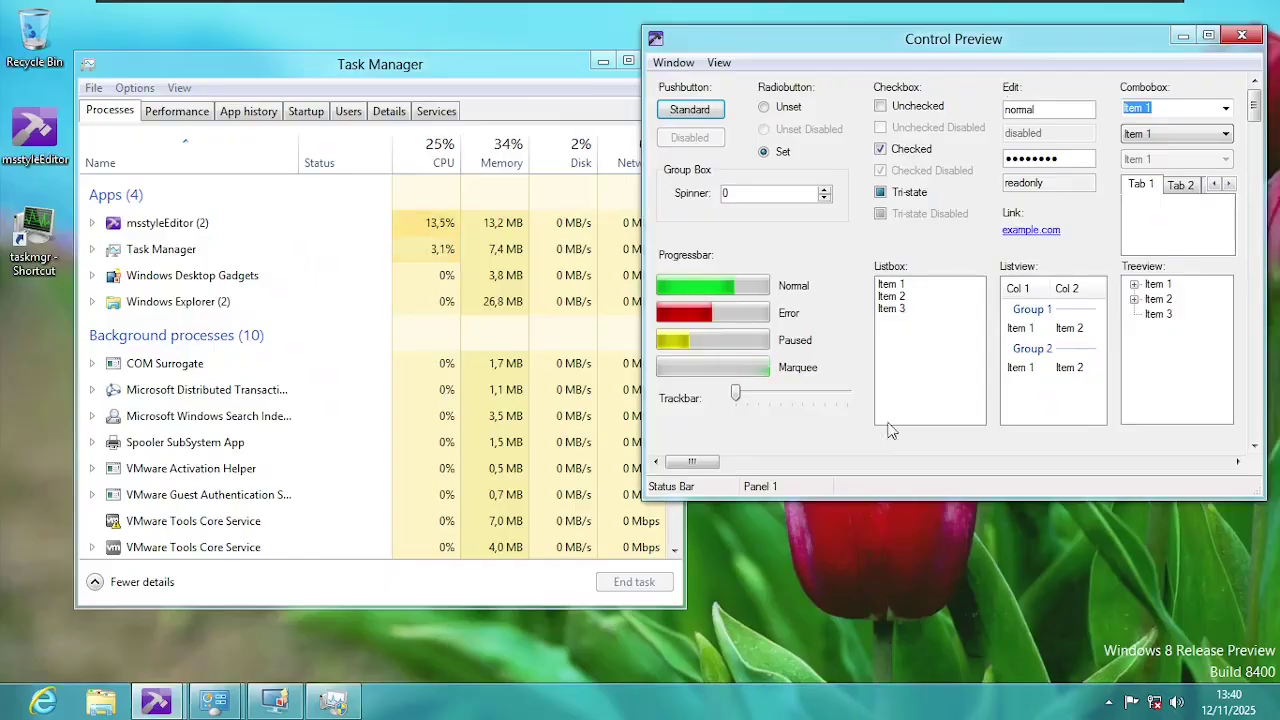
Step: Bring up the gadget gallery, move it across Task Manager and Control Preview to check its transparency, and close it
{"action": "double_click", "coordinate": [251, 276]}
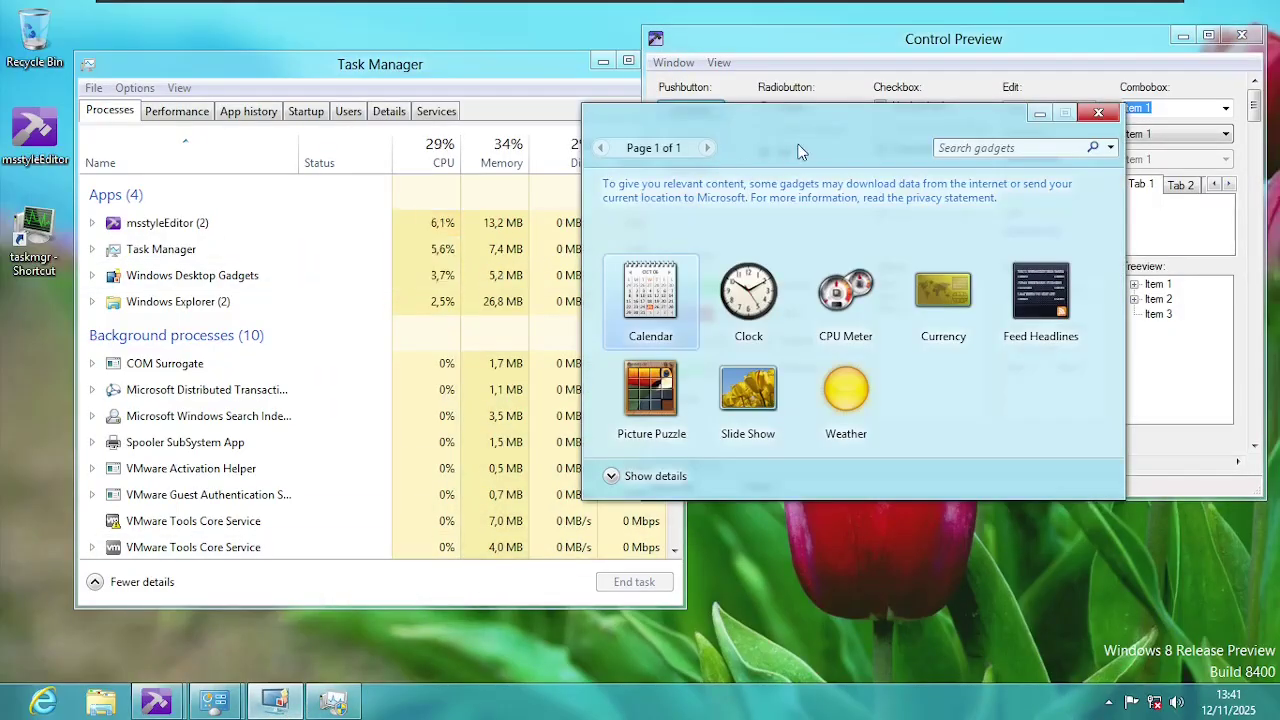
{"action": "left_click_drag", "start_coordinate": [618, 126], "coordinate": [643, 239]}
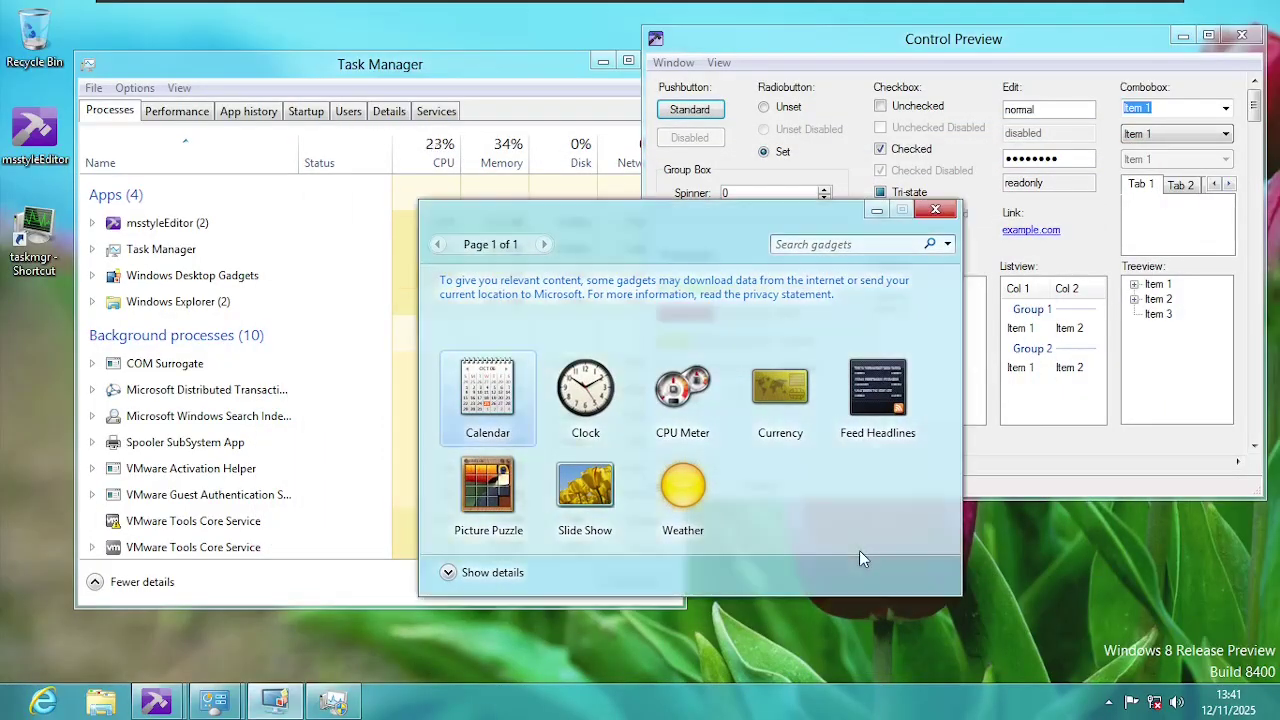
{"action": "left_click", "coordinate": [933, 214]}
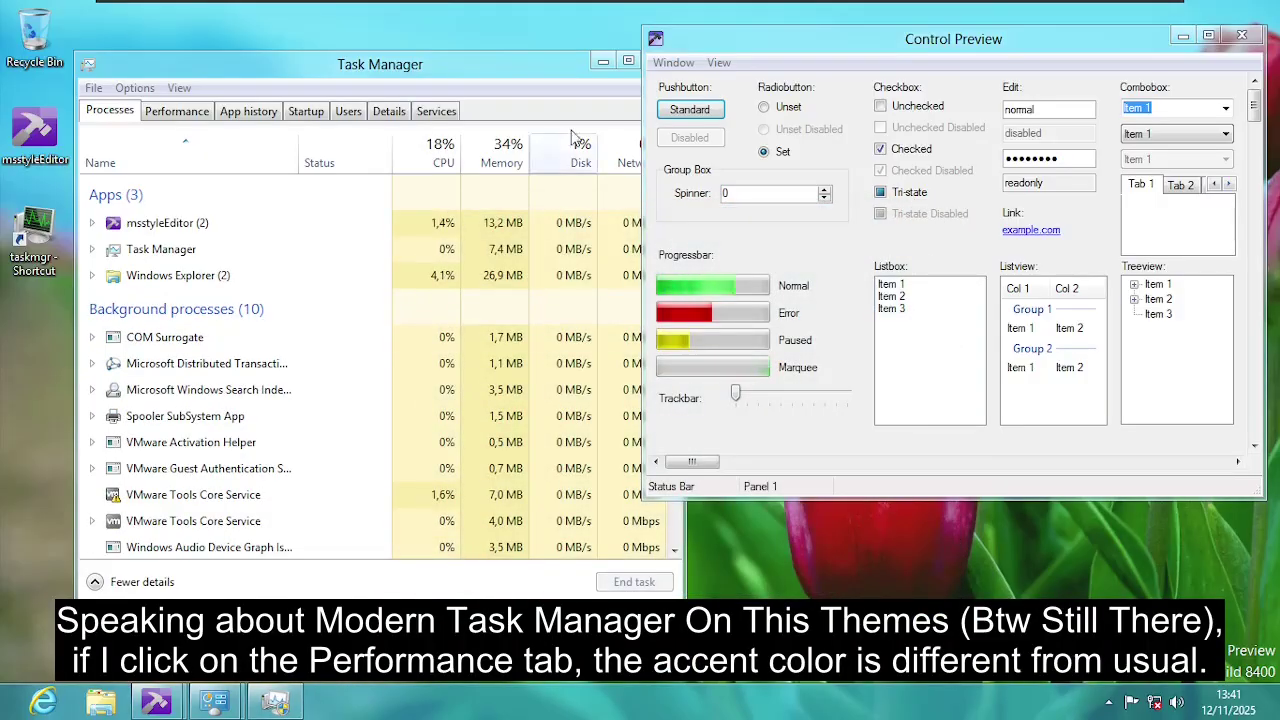
Step: View the CPU, Memory and Disk 0 (C:) performance graphs in Task Manager to examine their accent colors
{"action": "left_click_drag", "start_coordinate": [520, 66], "coordinate": [509, 67]}
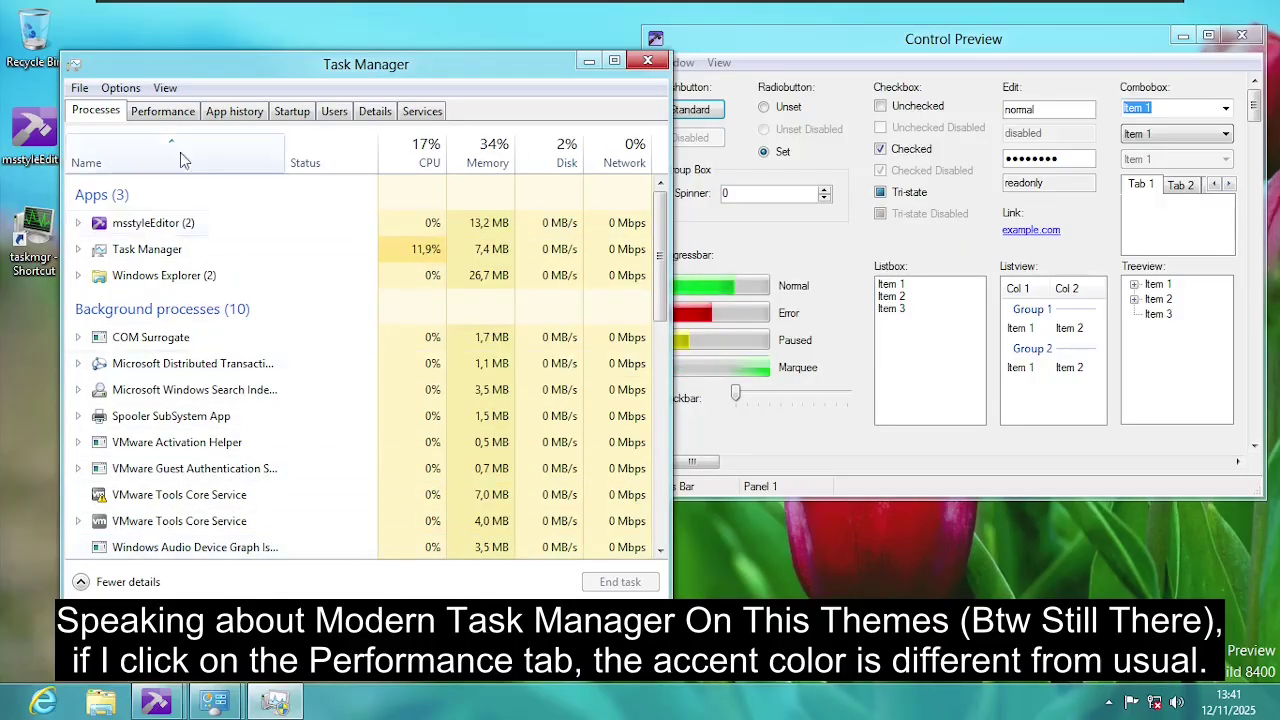
{"action": "left_click", "coordinate": [163, 111]}
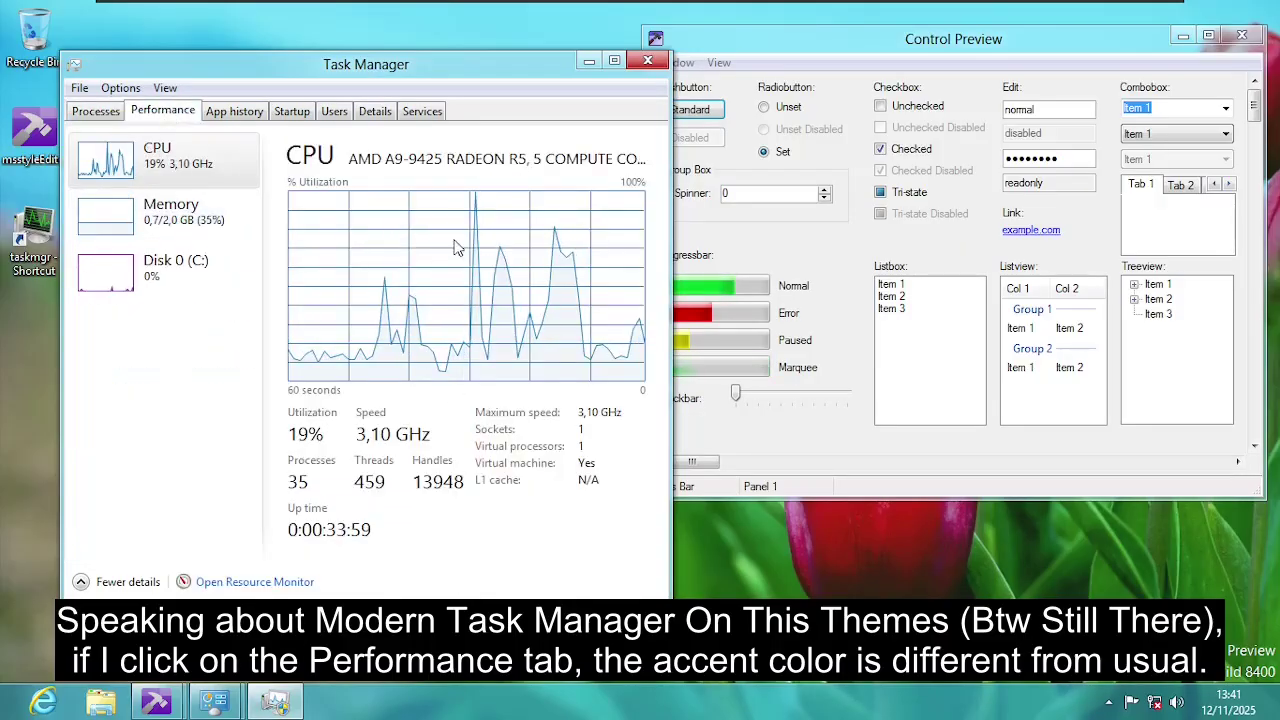
{"action": "left_click", "coordinate": [178, 226]}
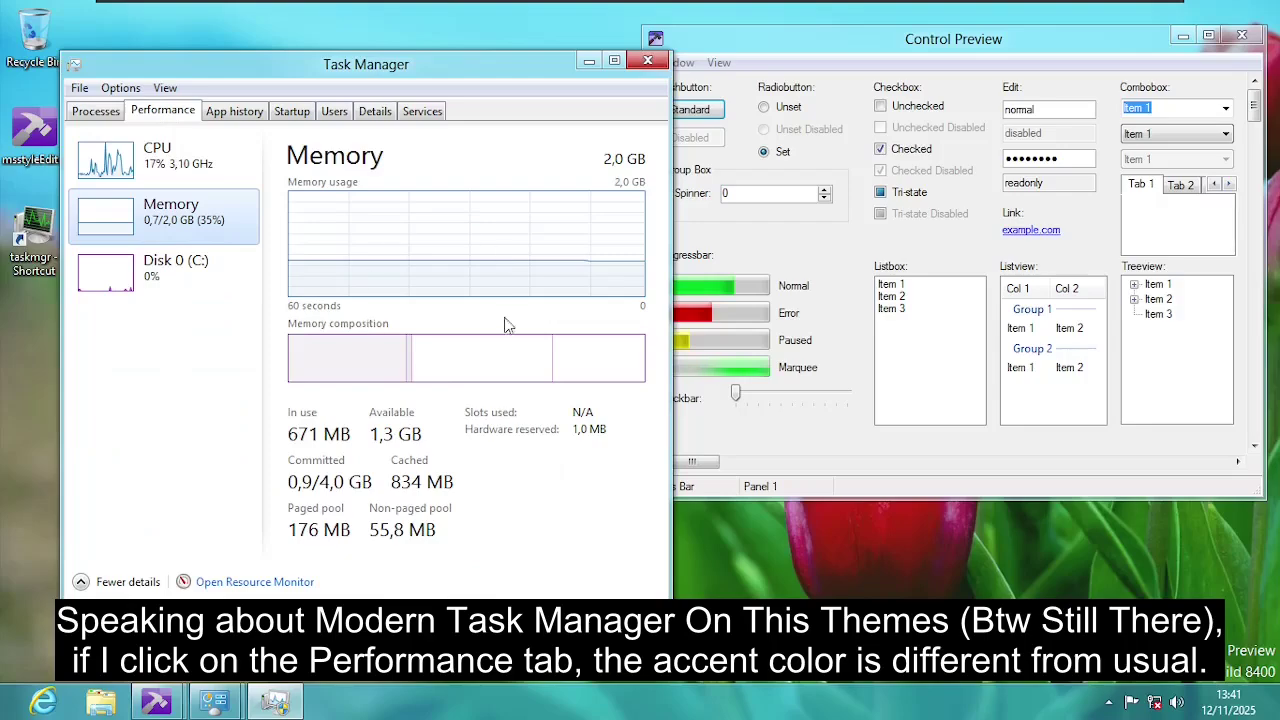
{"action": "left_click", "coordinate": [193, 292]}
{"action": "left_click", "coordinate": [114, 158]}
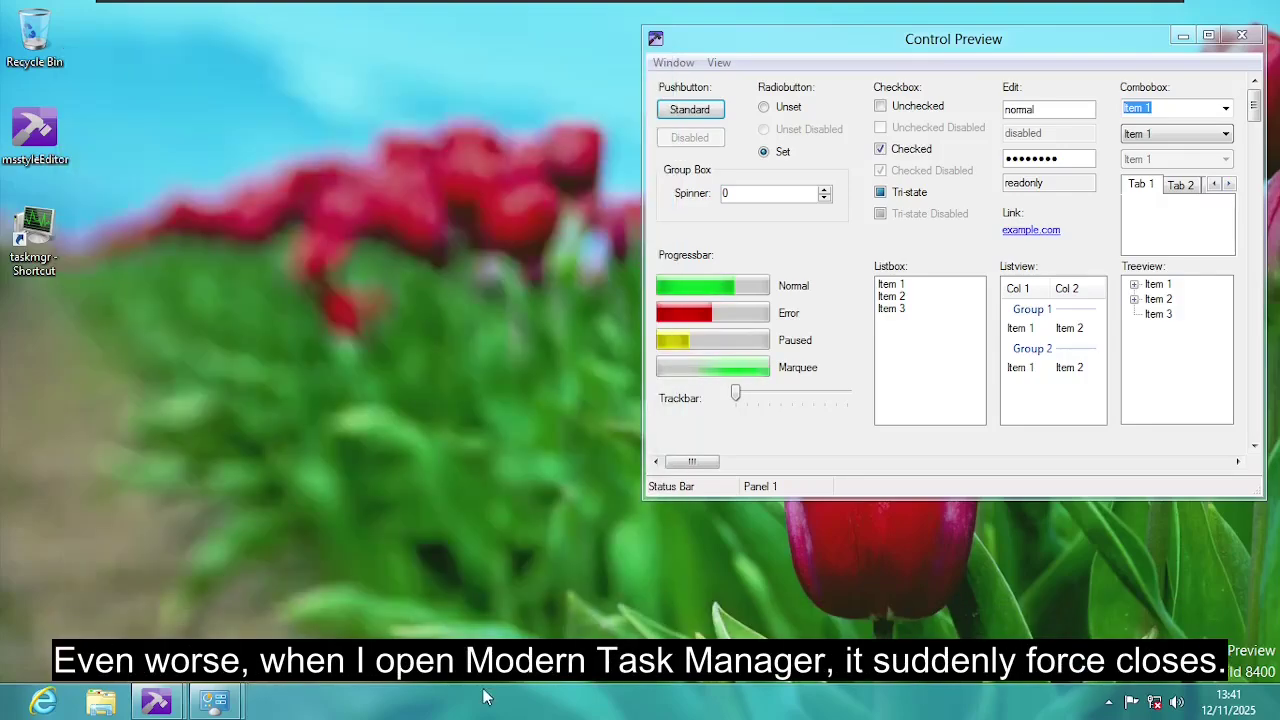
Step: Try to reopen Task Manager while the Aero (Consumer Preview) Style theme is active
{"action": "right_click", "coordinate": [475, 707]}
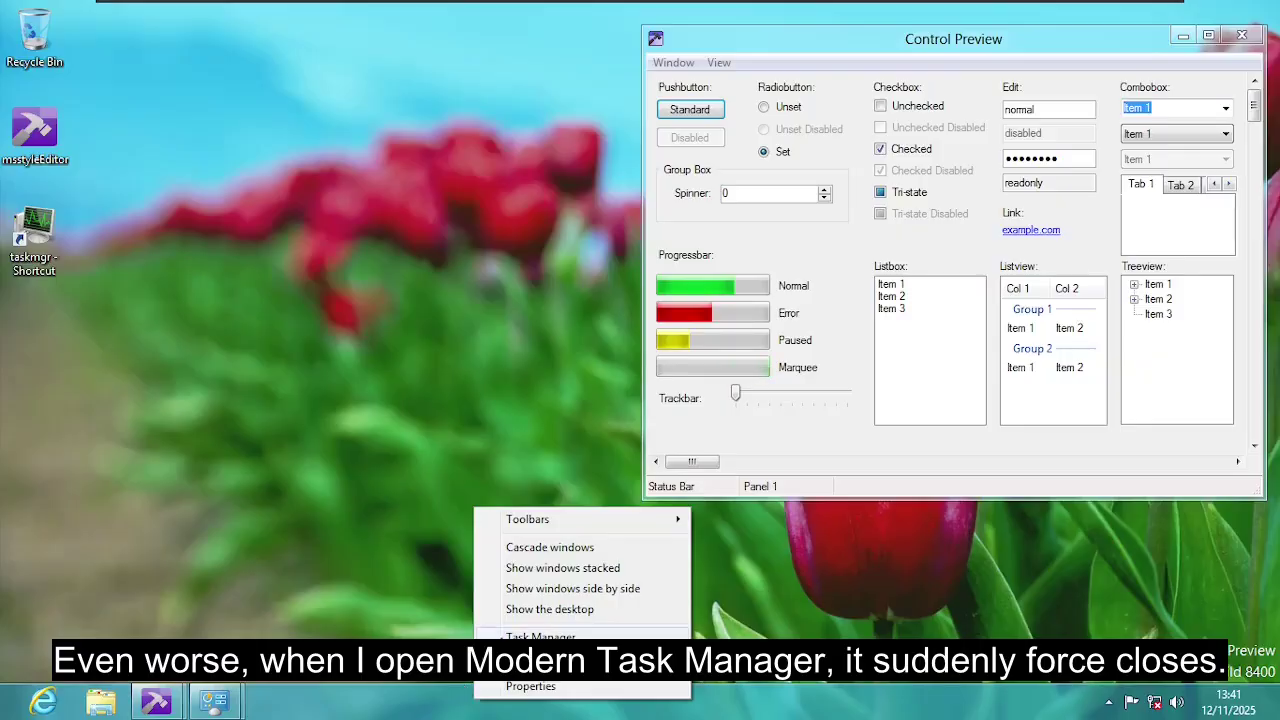
{"action": "left_click", "coordinate": [502, 637]}
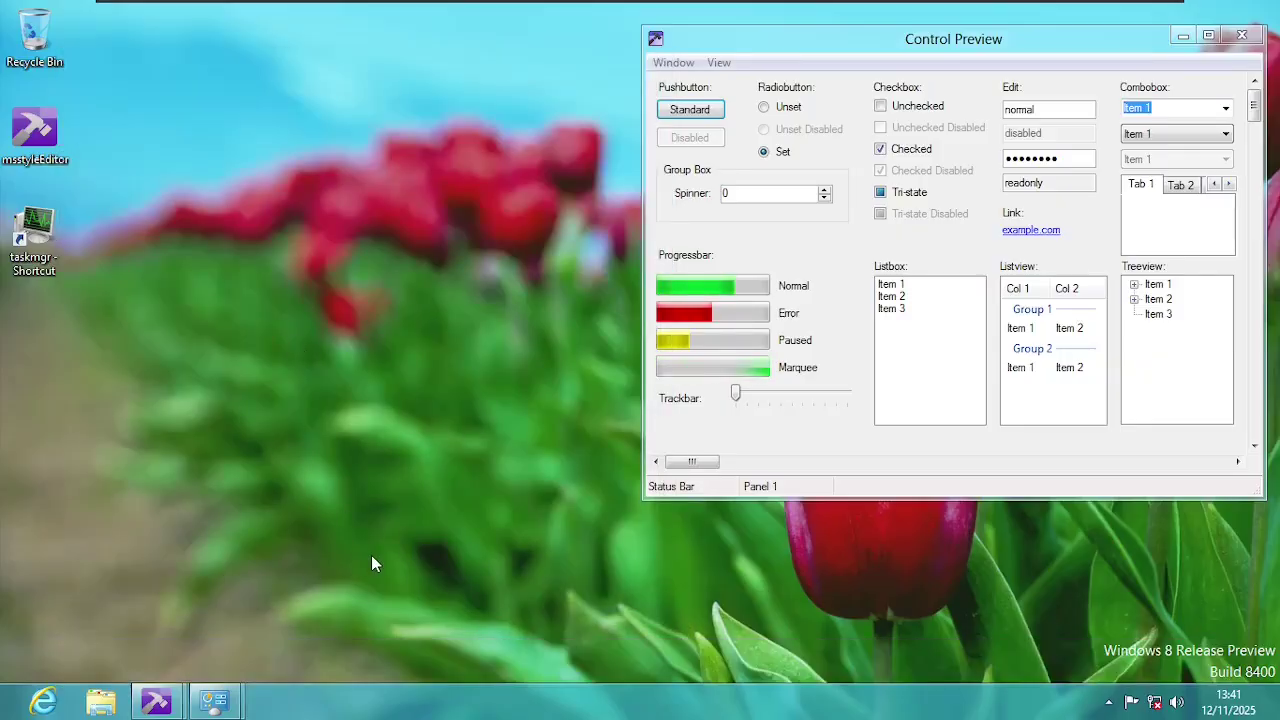
Step: Try once more to launch the new Task Manager from the taskbar under the same theme
{"action": "right_click", "coordinate": [392, 702]}
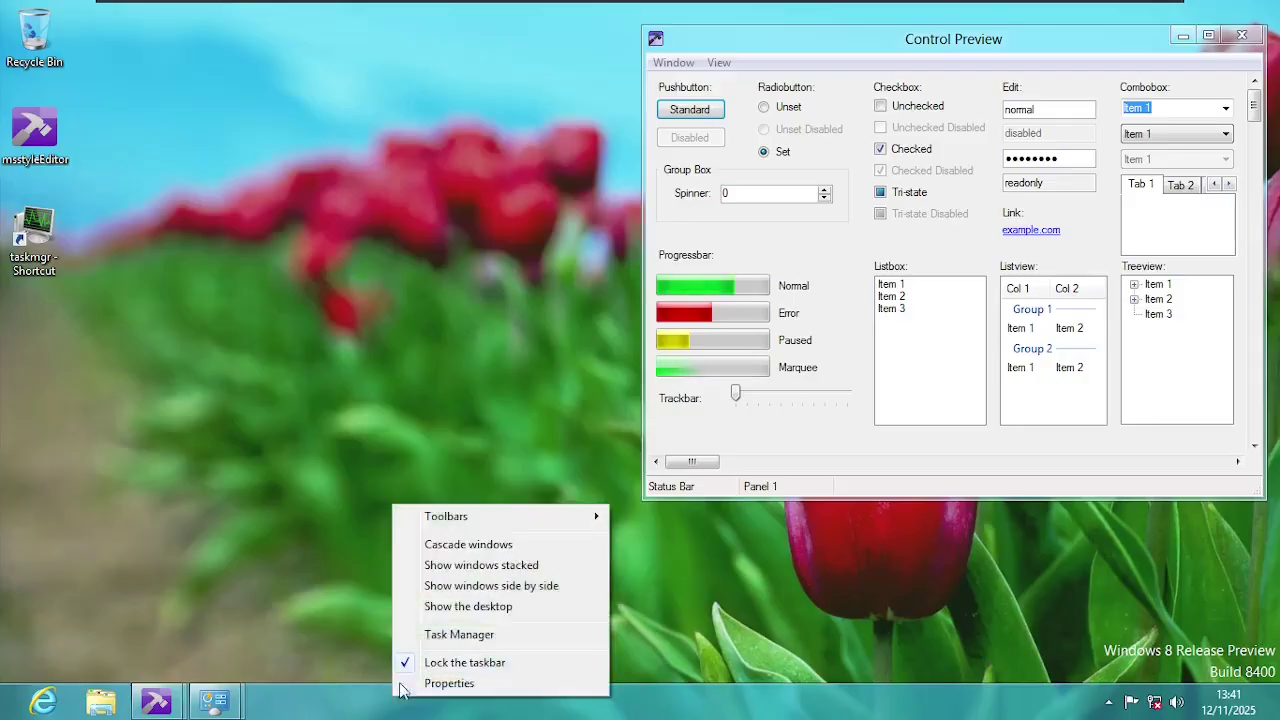
{"action": "left_click", "coordinate": [480, 633]}
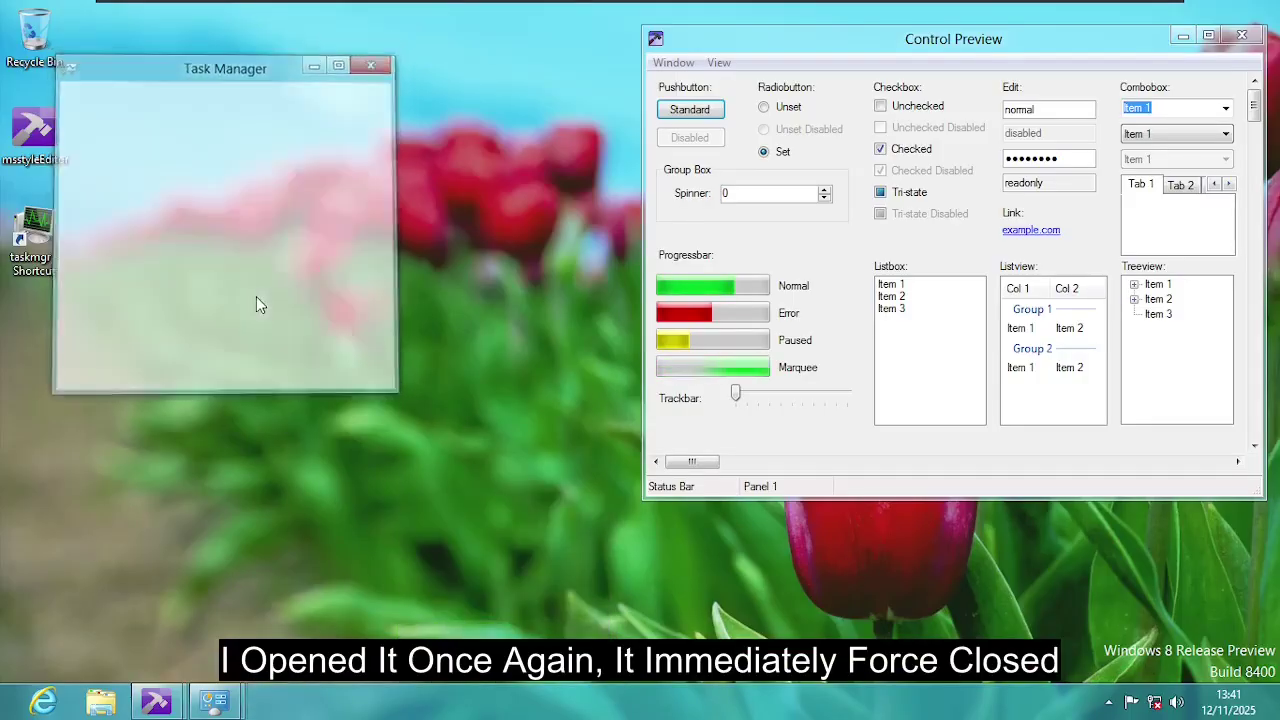
Step: Launch the classic Windows Task Manager from its desktop shortcut, examine its Processes and Performance pages, and close it
{"action": "double_click", "coordinate": [40, 234]}
{"action": "left_click_drag", "start_coordinate": [161, 27], "coordinate": [287, 139]}
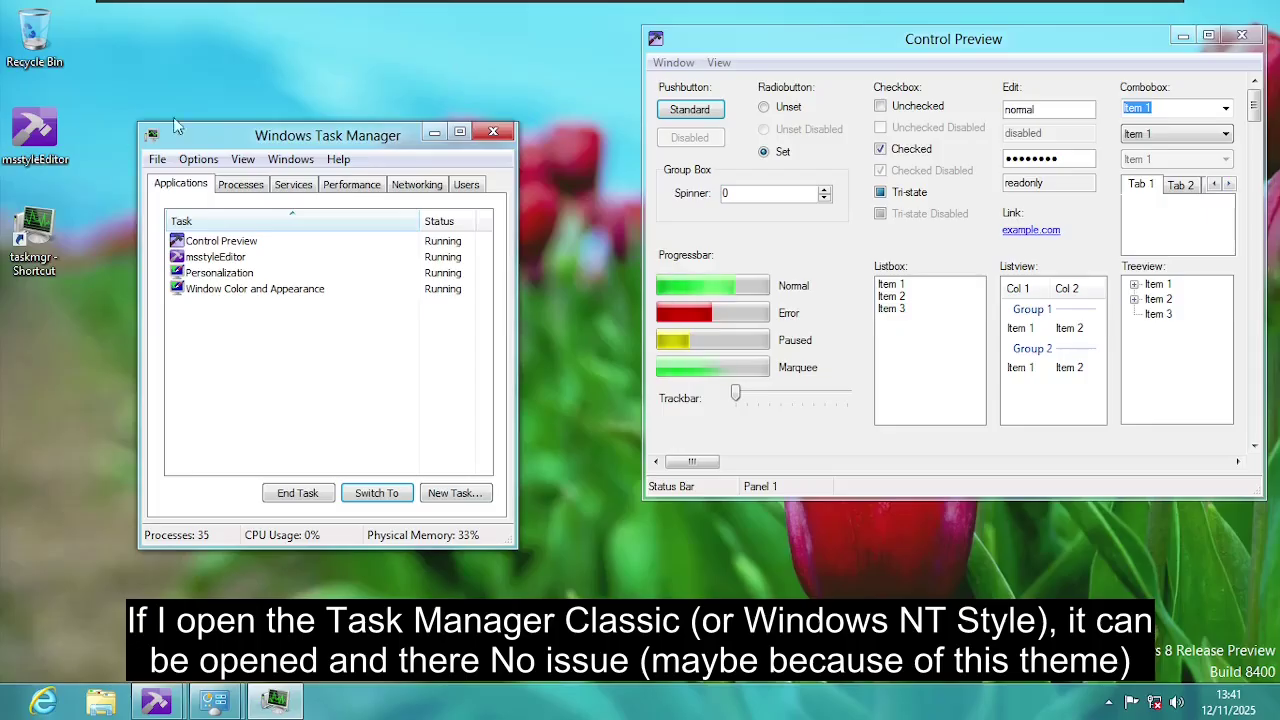
{"action": "left_click", "coordinate": [256, 188]}
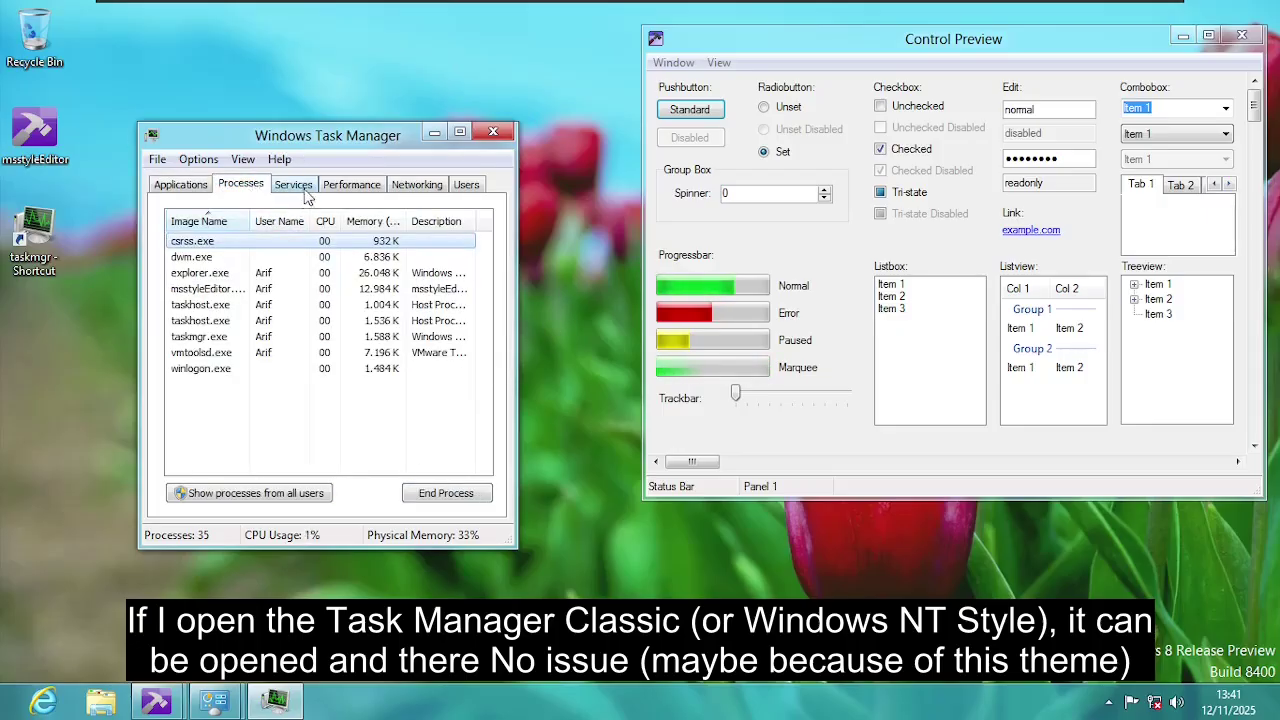
{"action": "left_click", "coordinate": [350, 185]}
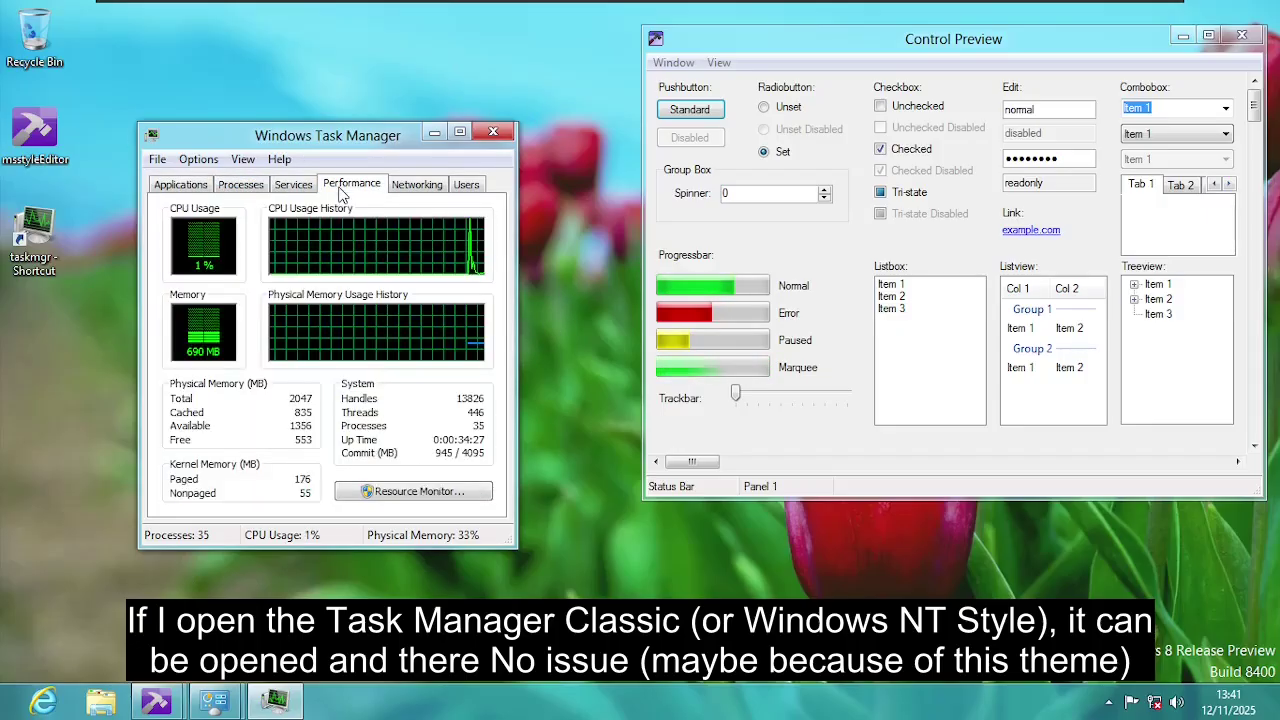
{"action": "left_click", "coordinate": [492, 131]}
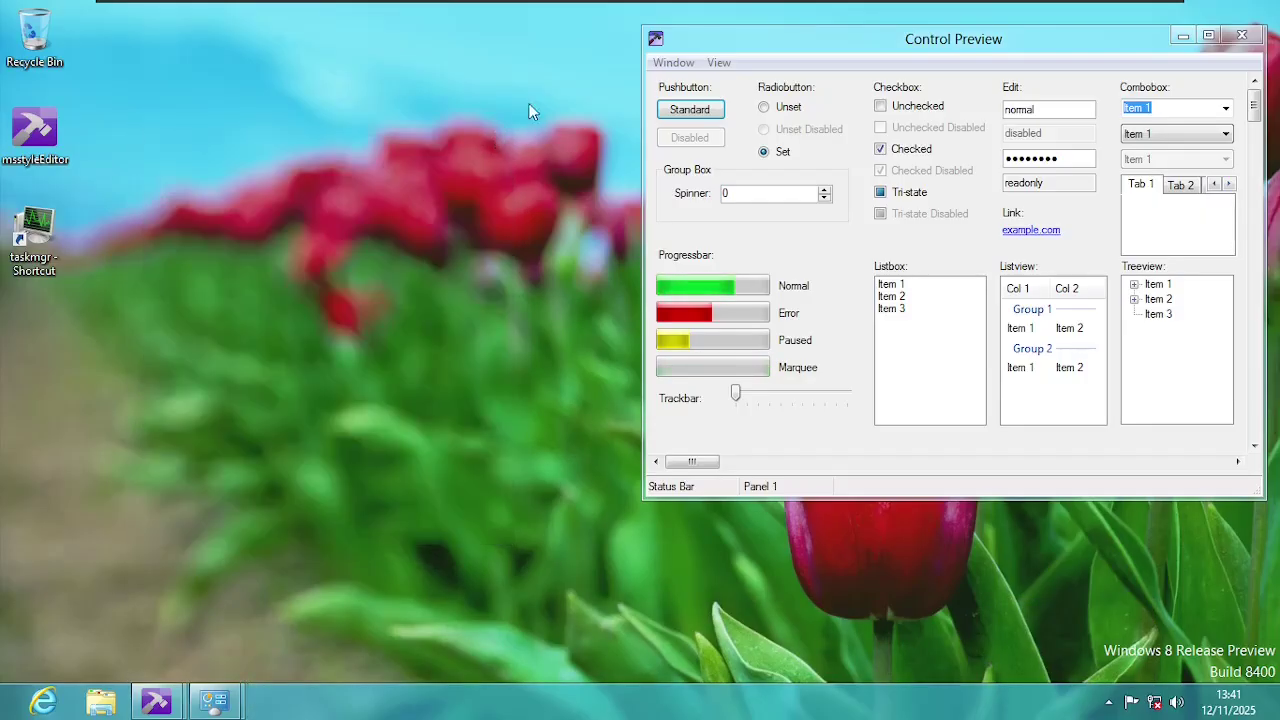
Step: Restore the Personalization window beside Control Preview, apply the Windows Basic theme, and bring Control Preview back to the middle of the desktop
{"action": "left_click_drag", "start_coordinate": [707, 40], "coordinate": [444, 113]}
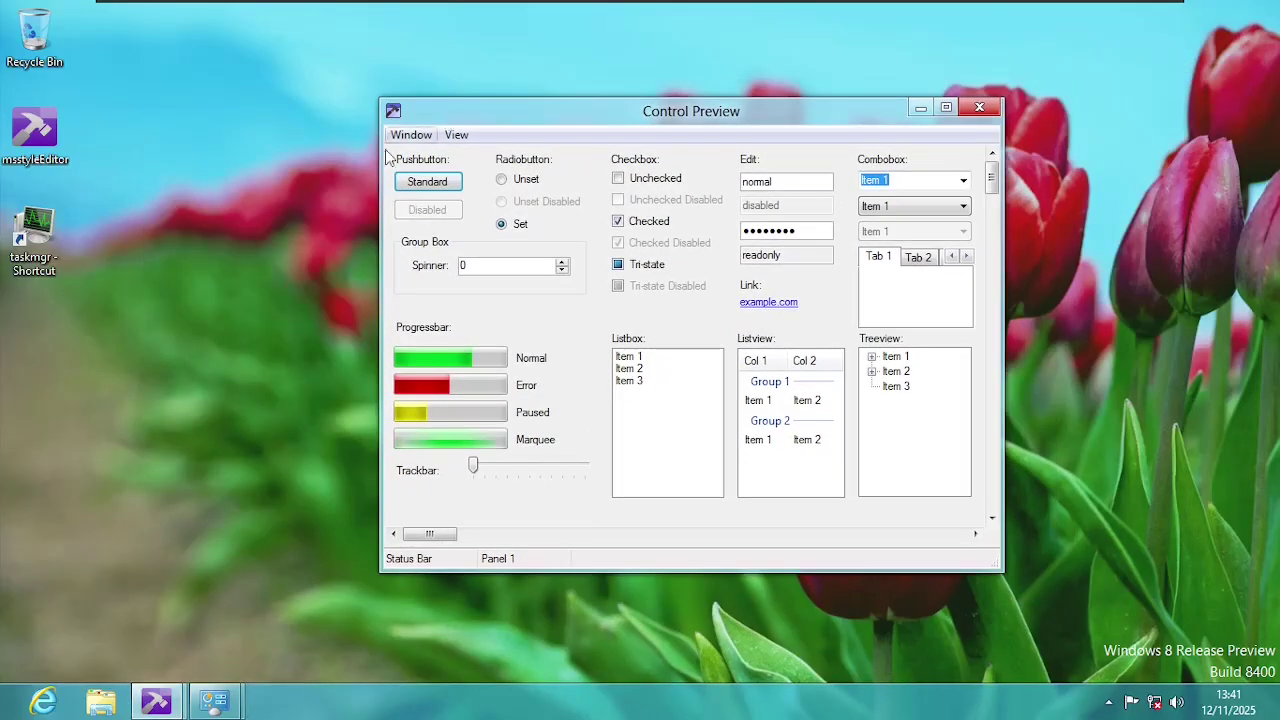
{"action": "mouse_move", "coordinate": [224, 712]}
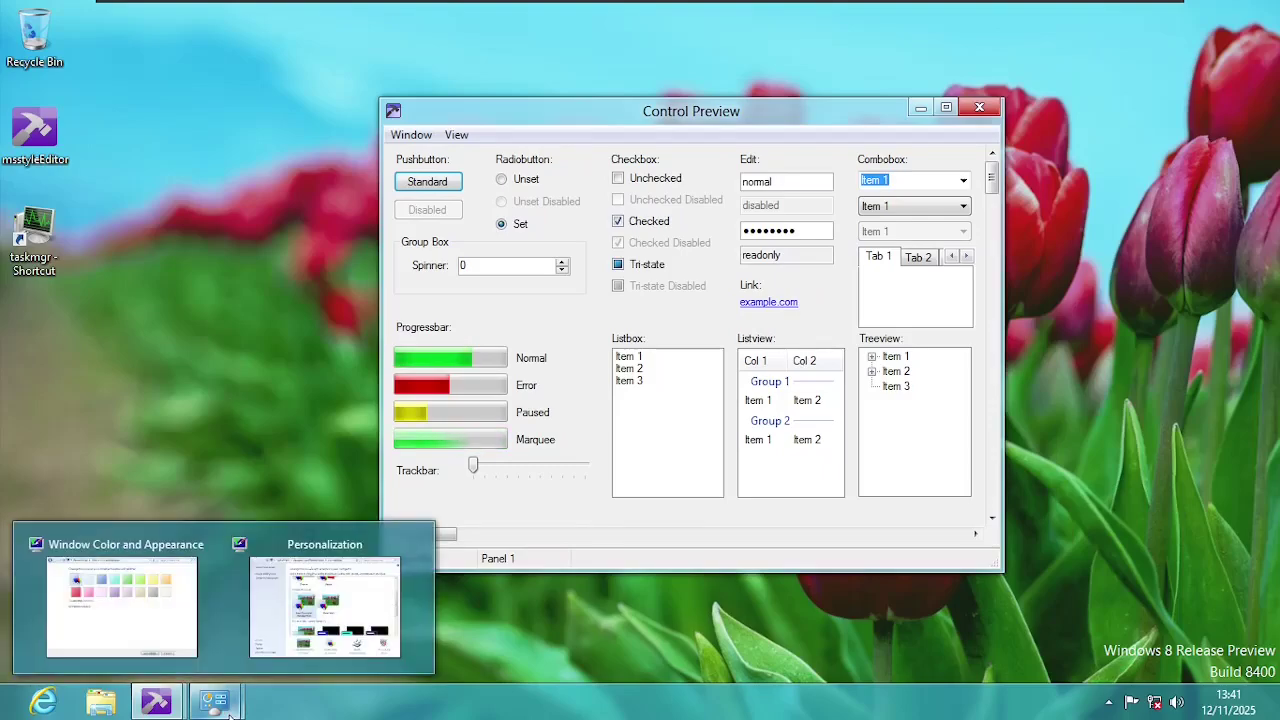
{"action": "left_click", "coordinate": [291, 649]}
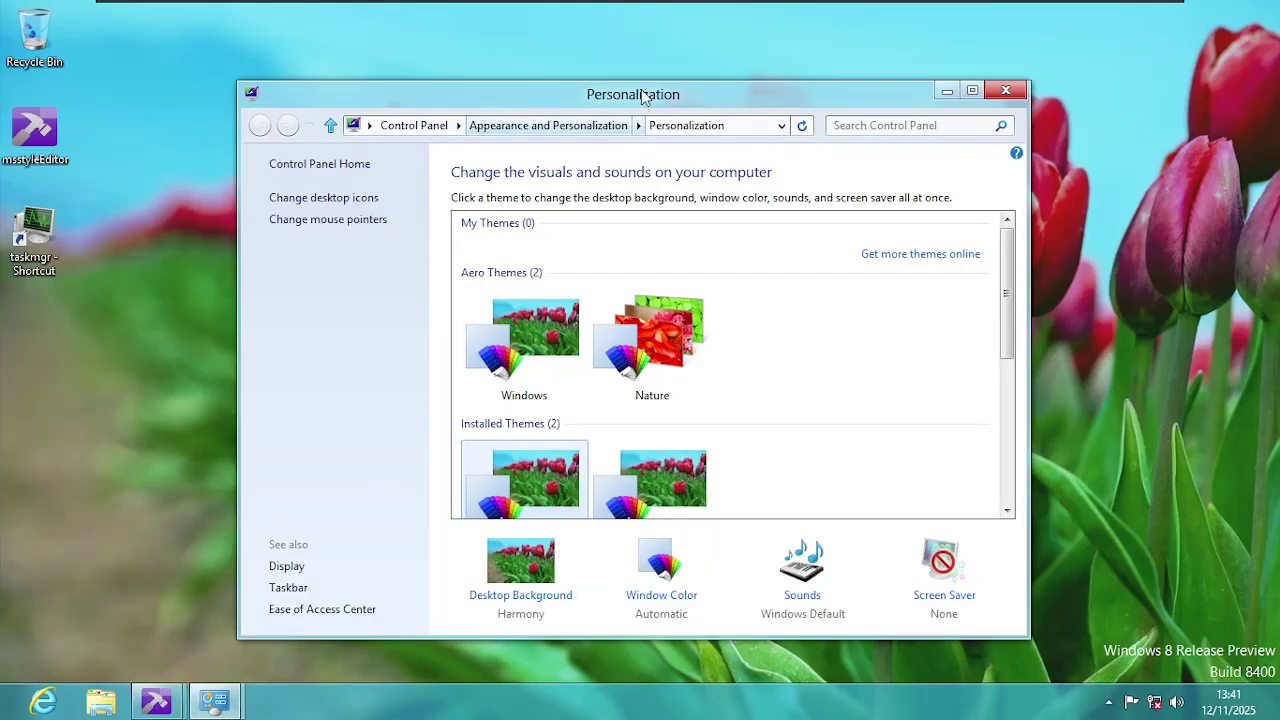
{"action": "left_click_drag", "start_coordinate": [641, 89], "coordinate": [416, 114]}
{"action": "left_click_drag", "start_coordinate": [819, 115], "coordinate": [1083, 180]}
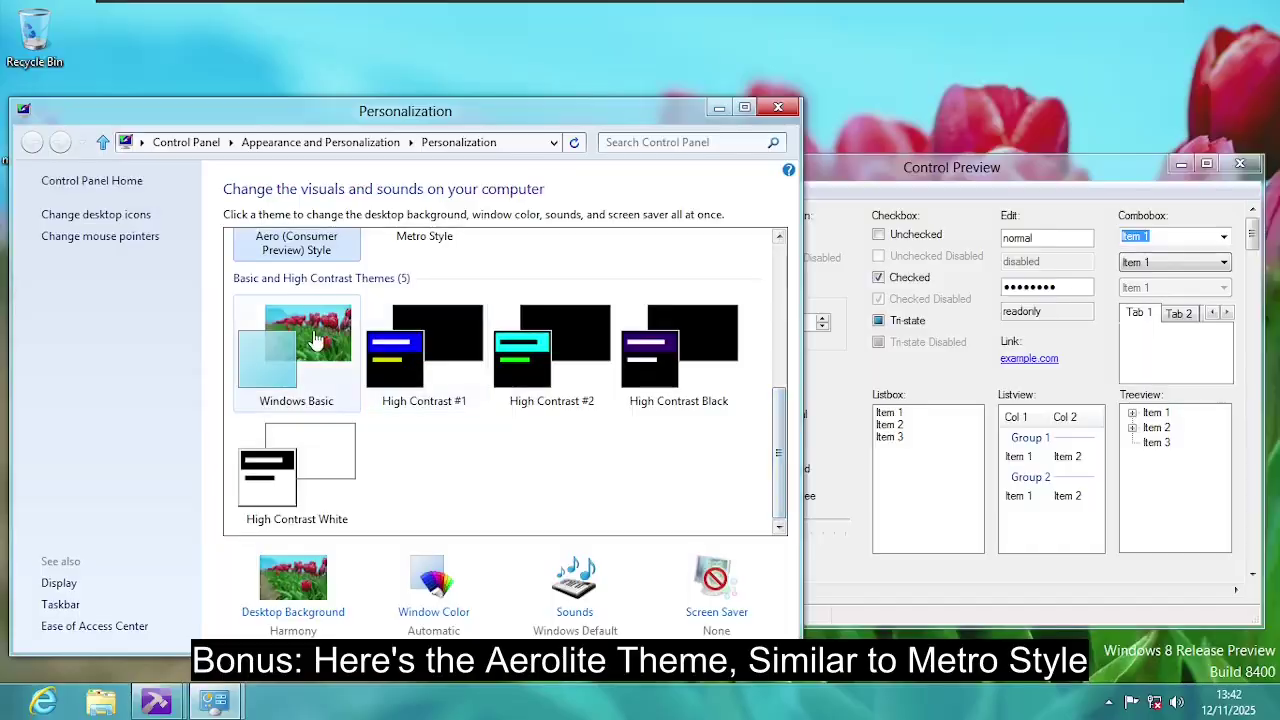
{"action": "left_click", "coordinate": [313, 340]}
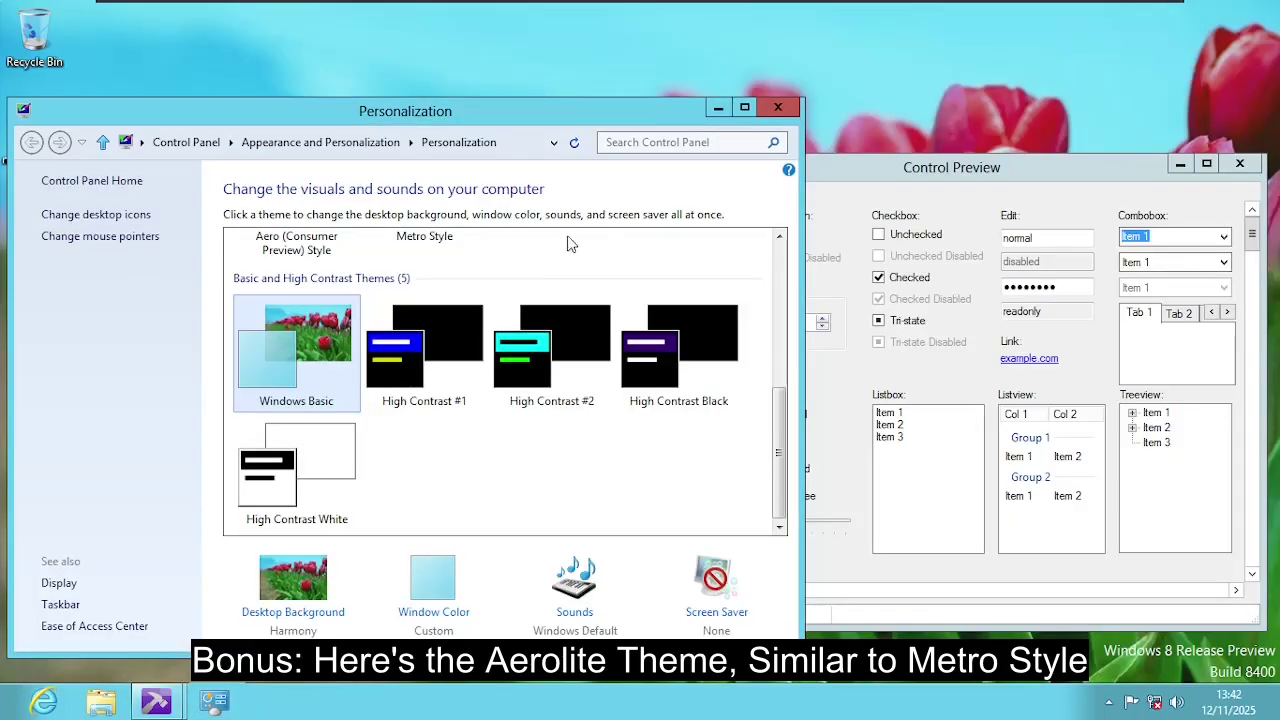
{"action": "left_click_drag", "start_coordinate": [838, 178], "coordinate": [581, 129]}
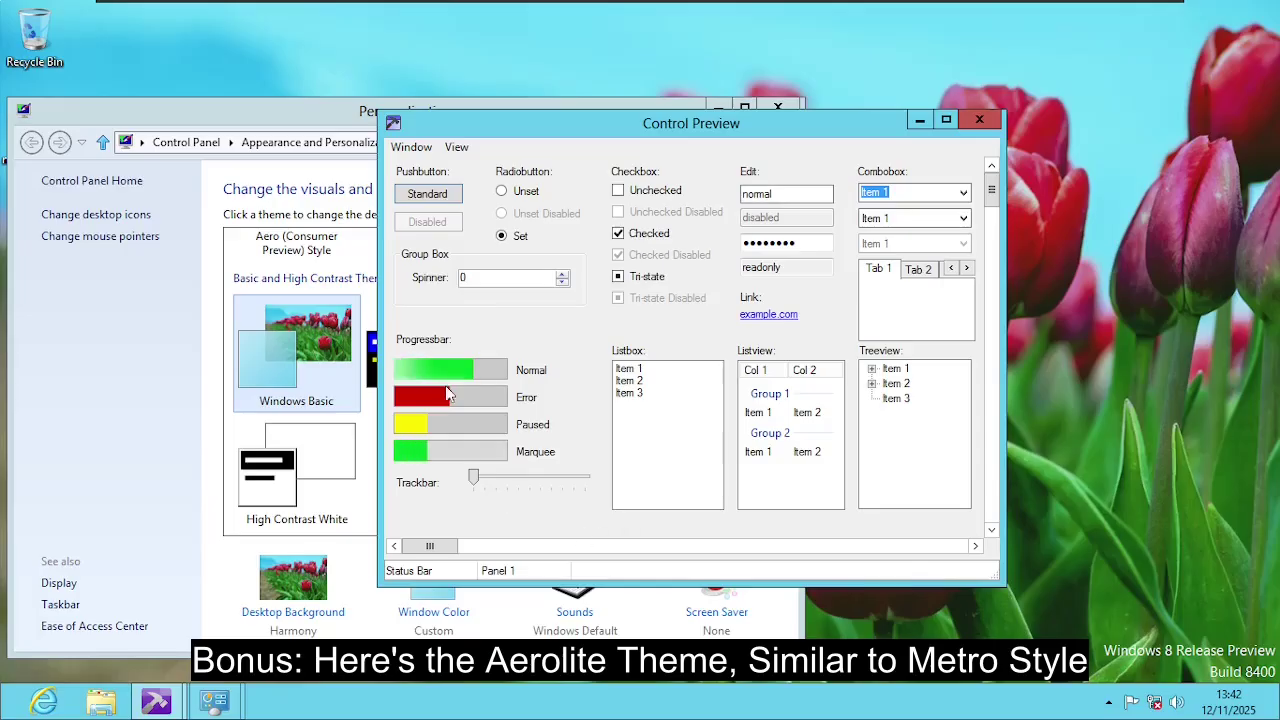
Step: Toggle Enable transparency in Window Color and Appearance, and minimize that window and Personalization to leave Control Preview alone on the desktop
{"action": "mouse_move", "coordinate": [214, 702]}
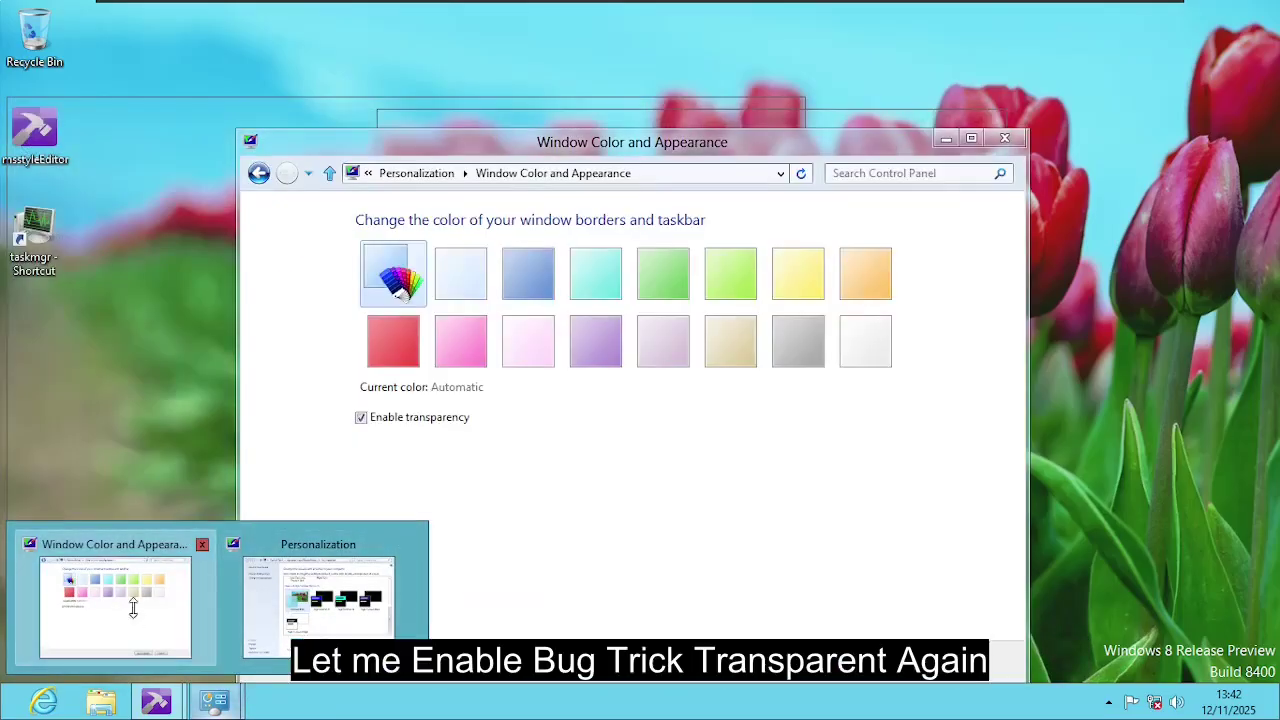
{"action": "left_click", "coordinate": [133, 608]}
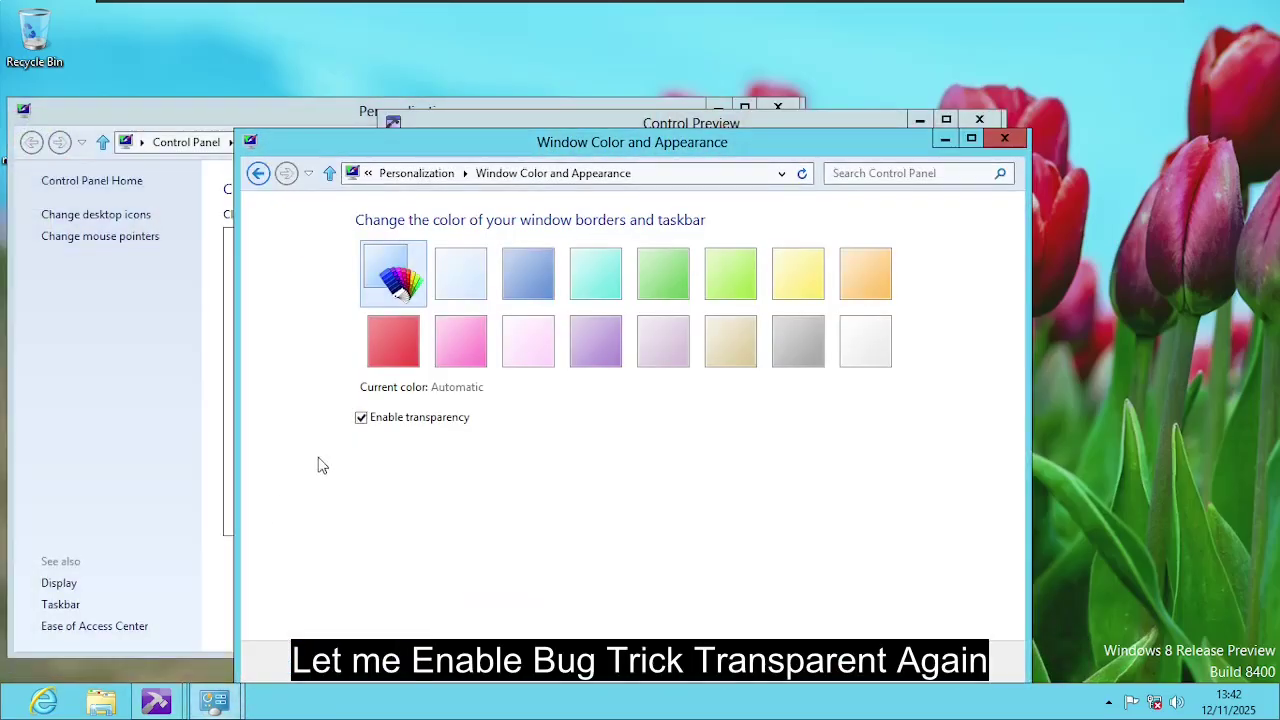
{"action": "left_click", "coordinate": [361, 418]}
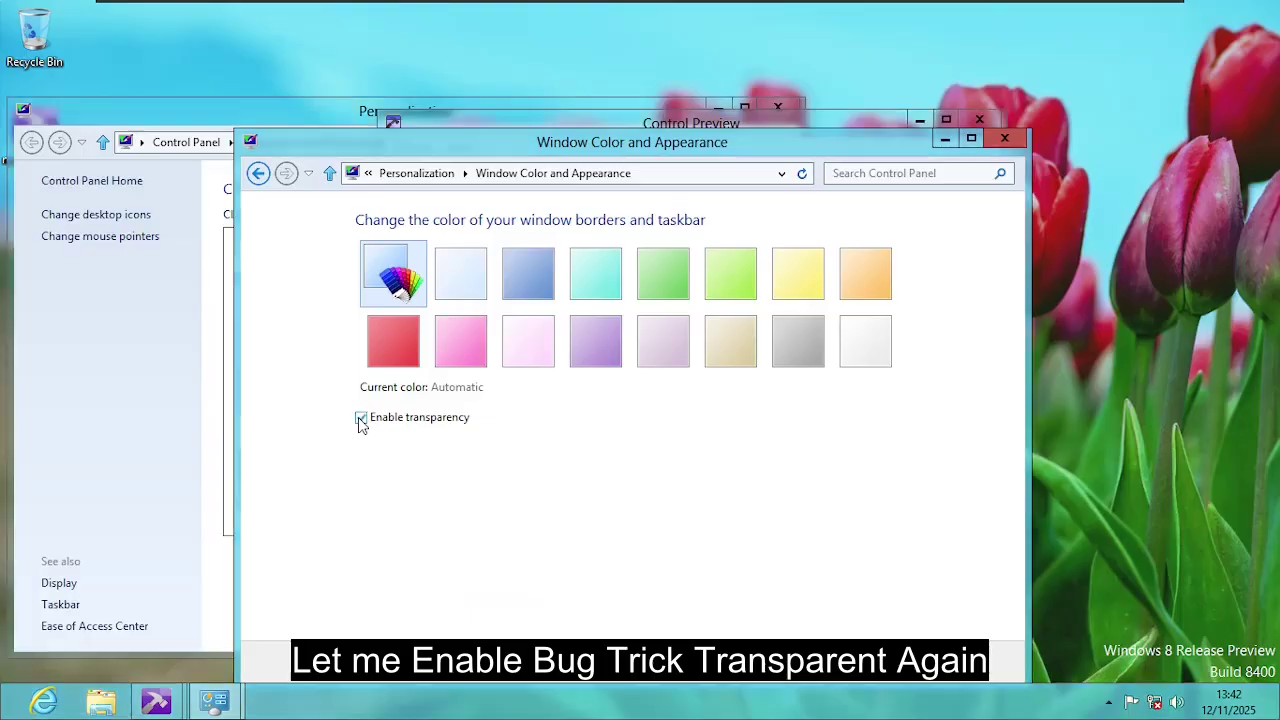
{"action": "left_click", "coordinate": [946, 140]}
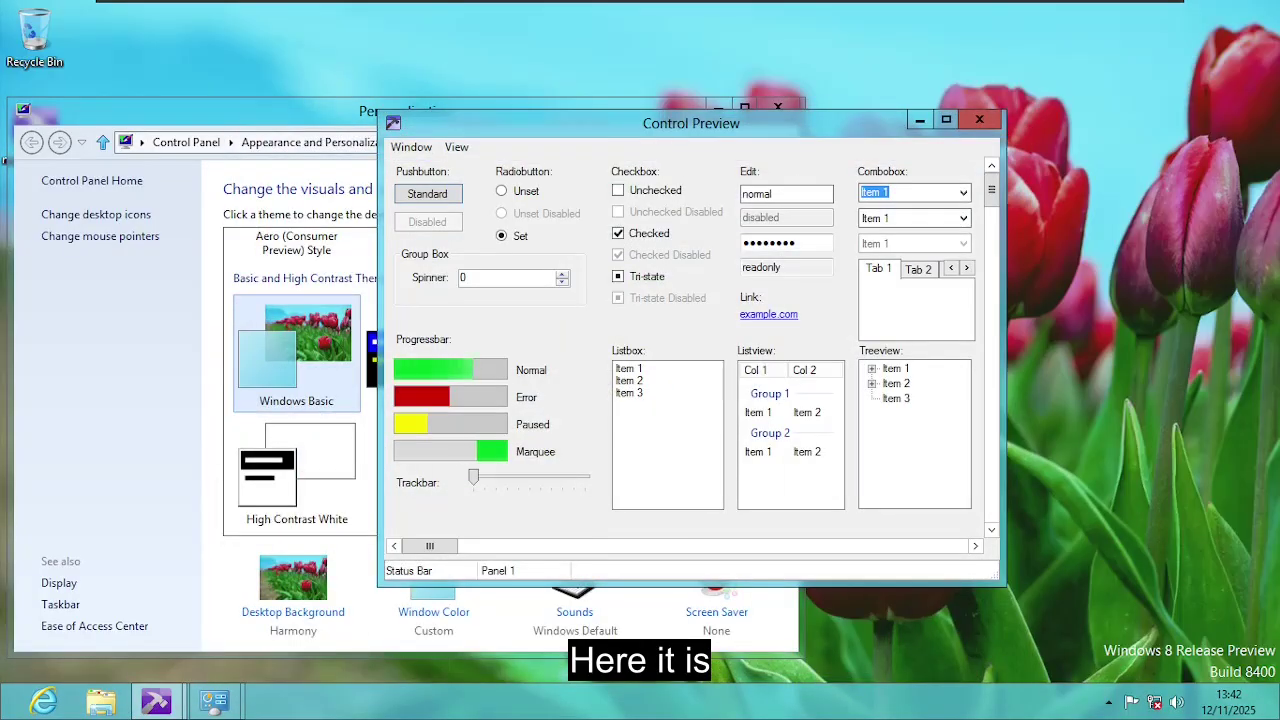
{"action": "left_click", "coordinate": [722, 104]}
{"action": "left_click_drag", "start_coordinate": [728, 128], "coordinate": [683, 116]}
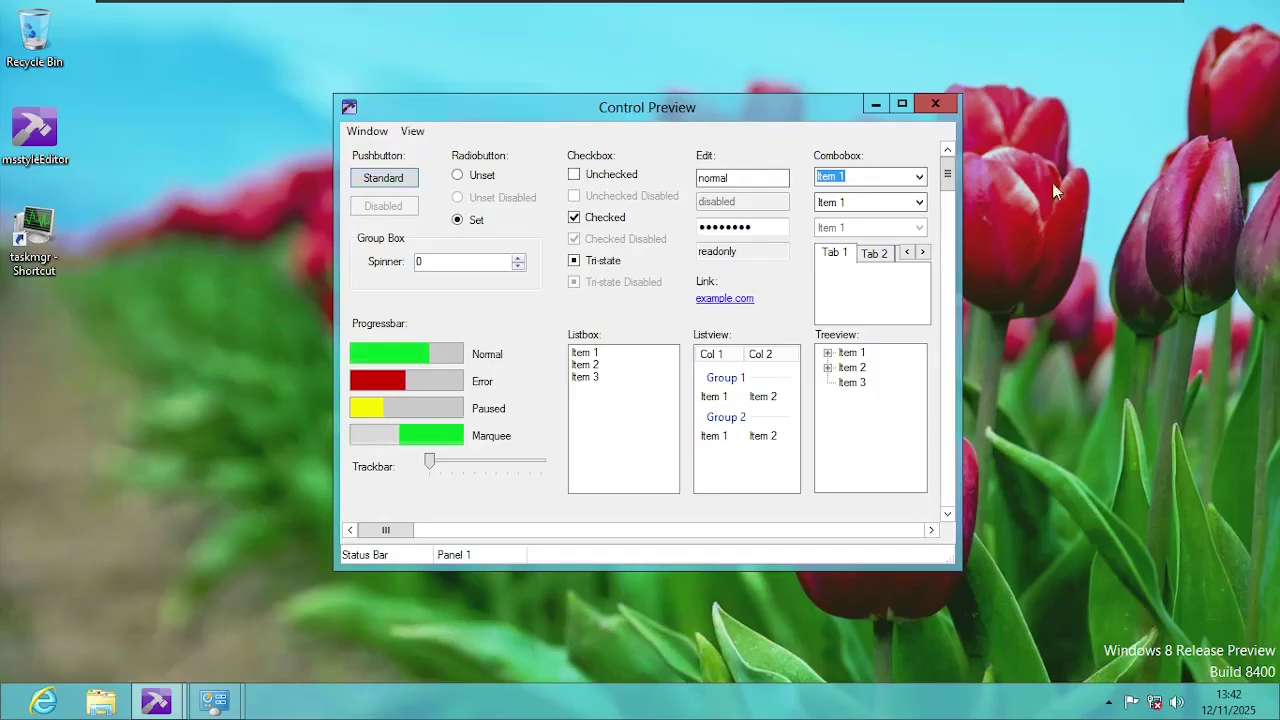
Step: Bring up the gadget gallery, move it over Control Preview to check its transparency under Windows Basic, and close it
{"action": "right_click", "coordinate": [1043, 355]}
{"action": "left_click", "coordinate": [1060, 543]}
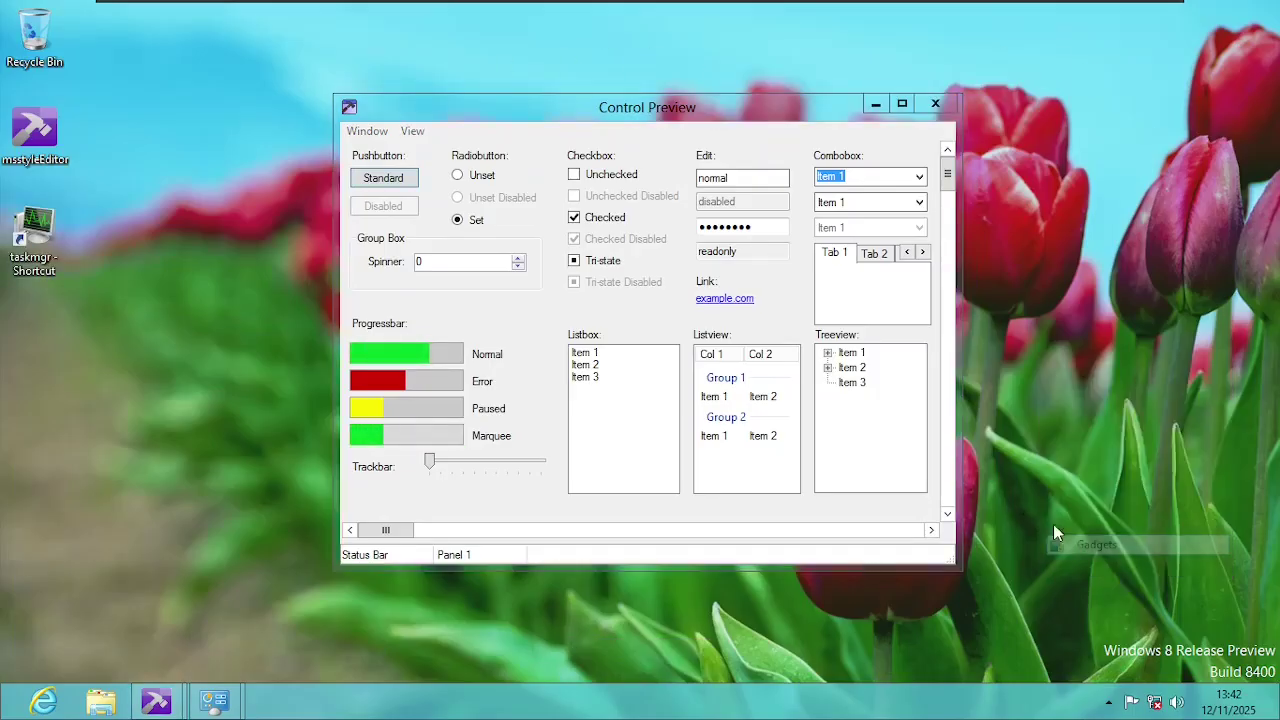
{"action": "left_click_drag", "start_coordinate": [654, 180], "coordinate": [616, 252]}
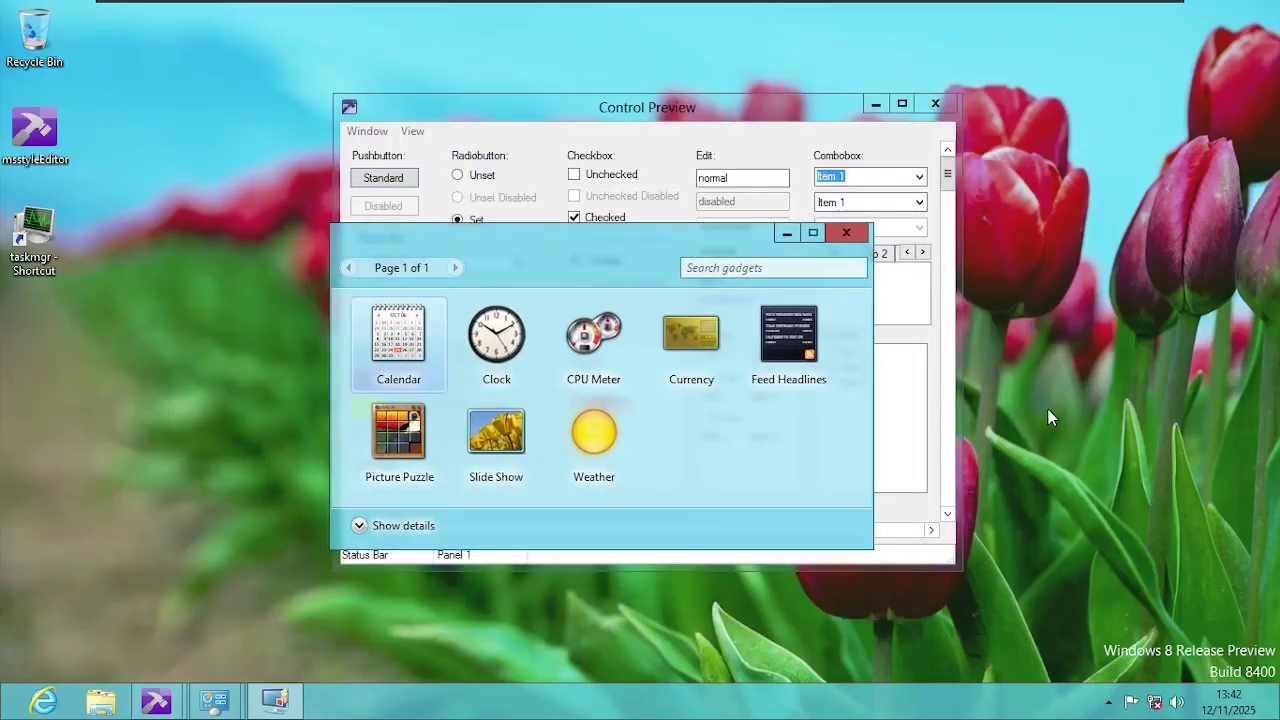
{"action": "left_click", "coordinate": [845, 233]}
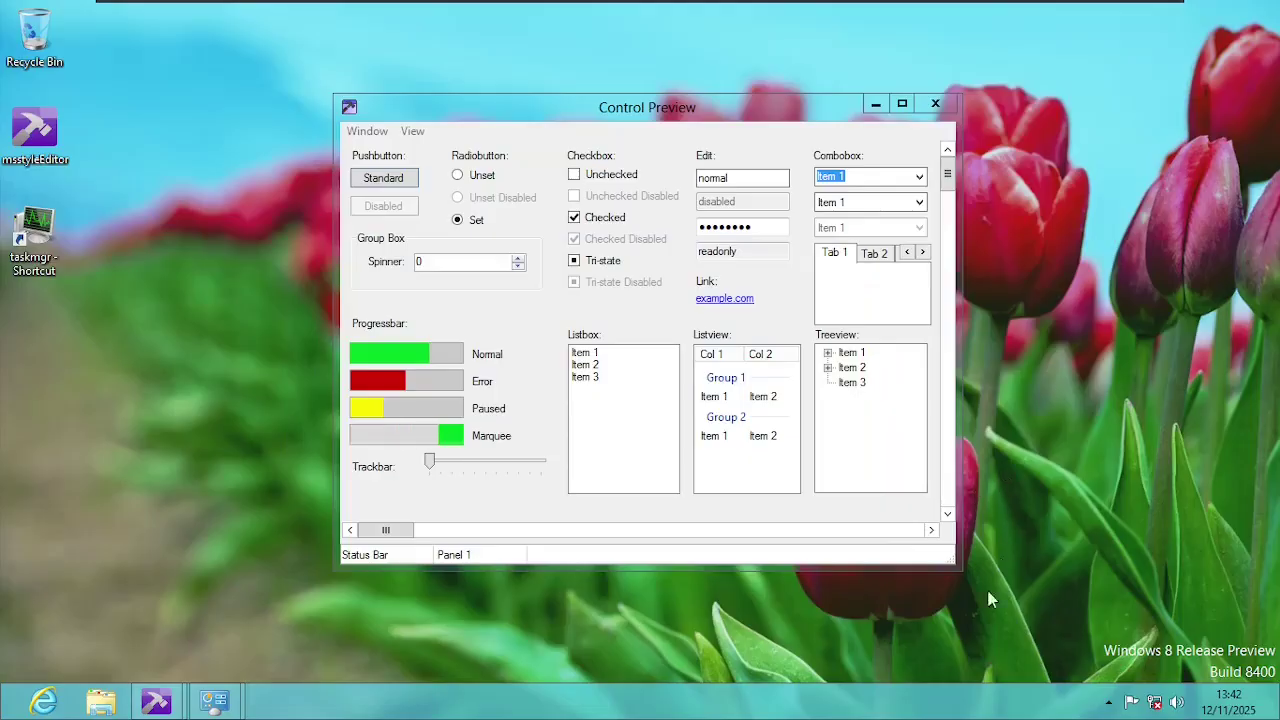
Step: Apply the Windows theme from the Aero Themes group and minimize the Personalization window
{"action": "mouse_move", "coordinate": [222, 705]}
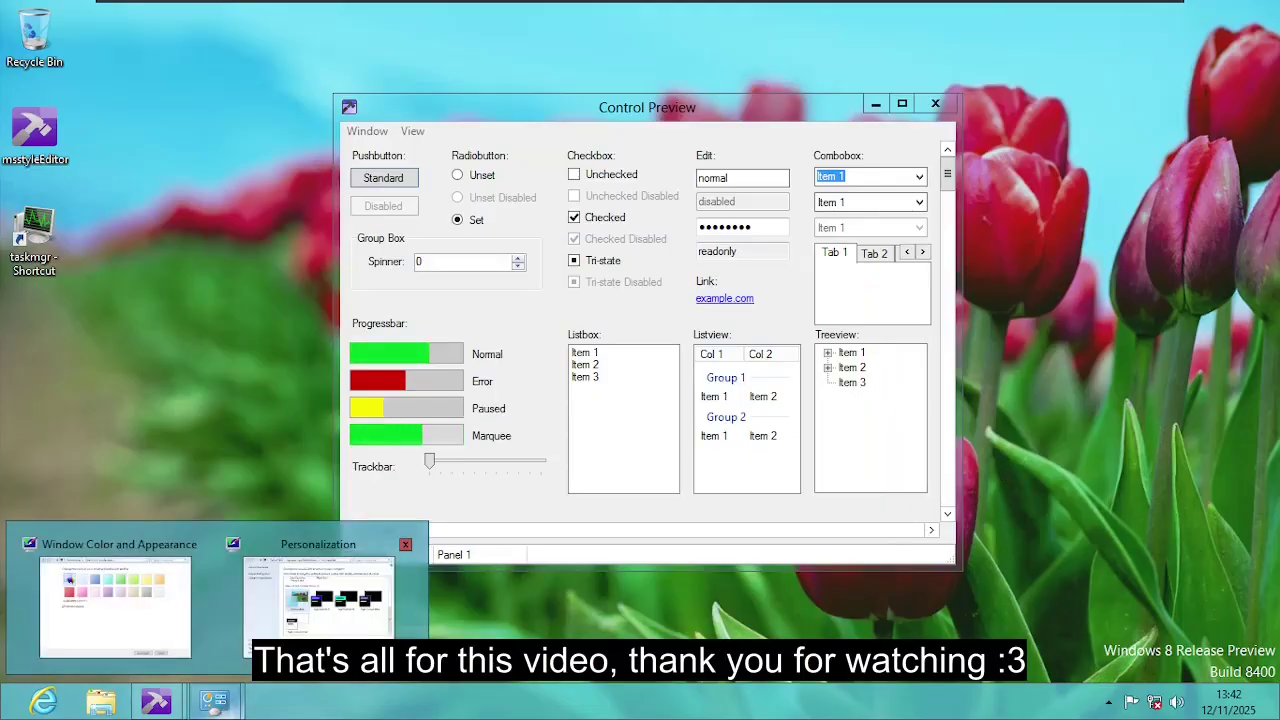
{"action": "left_click", "coordinate": [318, 597]}
{"action": "left_click", "coordinate": [299, 366]}
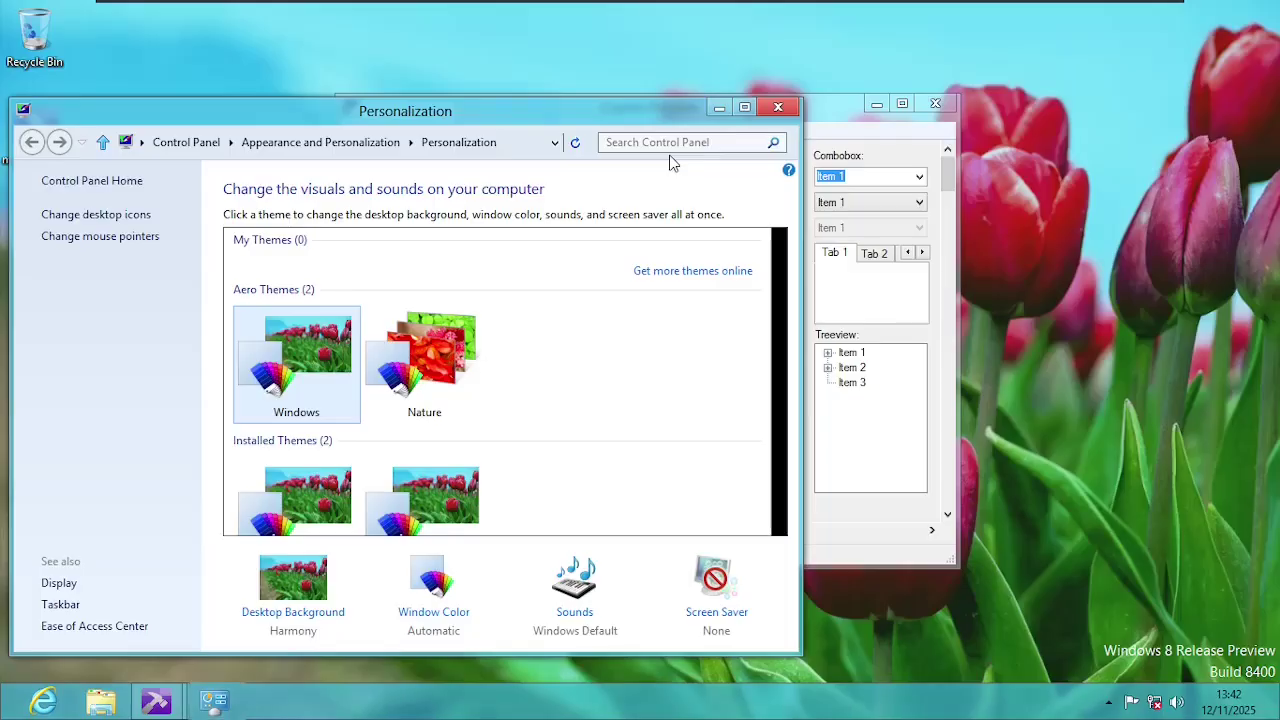
{"action": "left_click", "coordinate": [718, 110]}
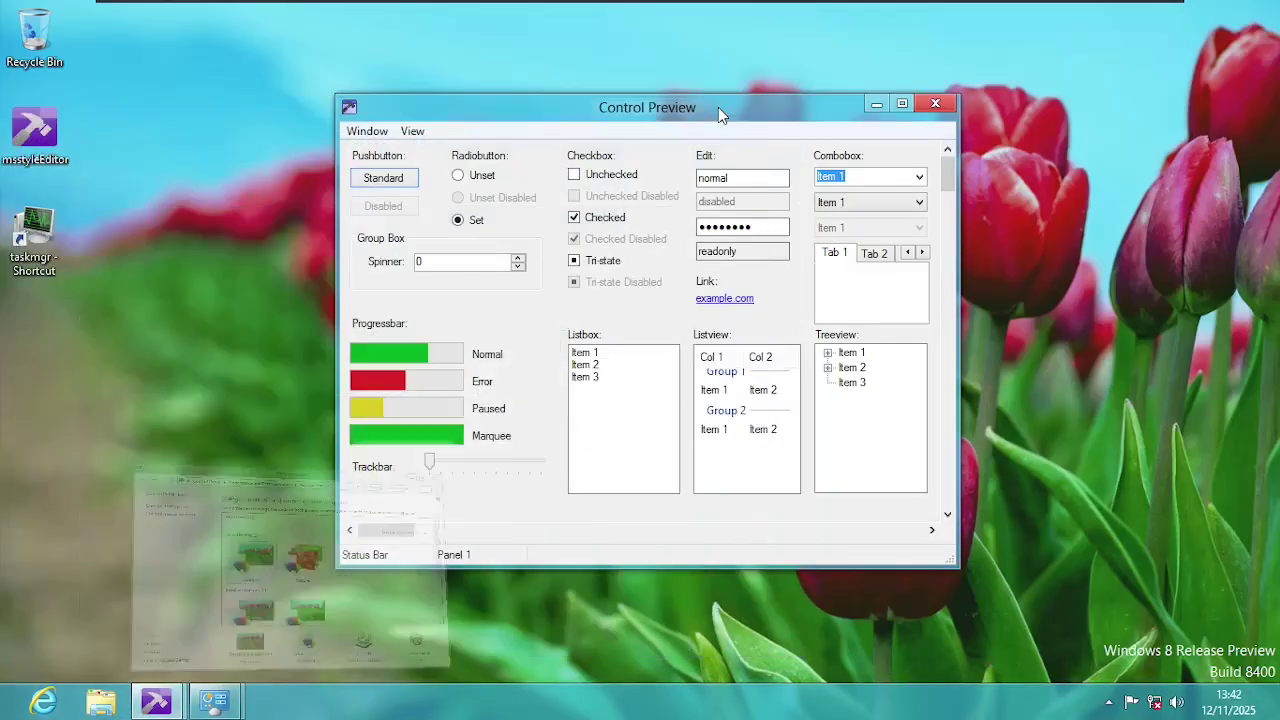